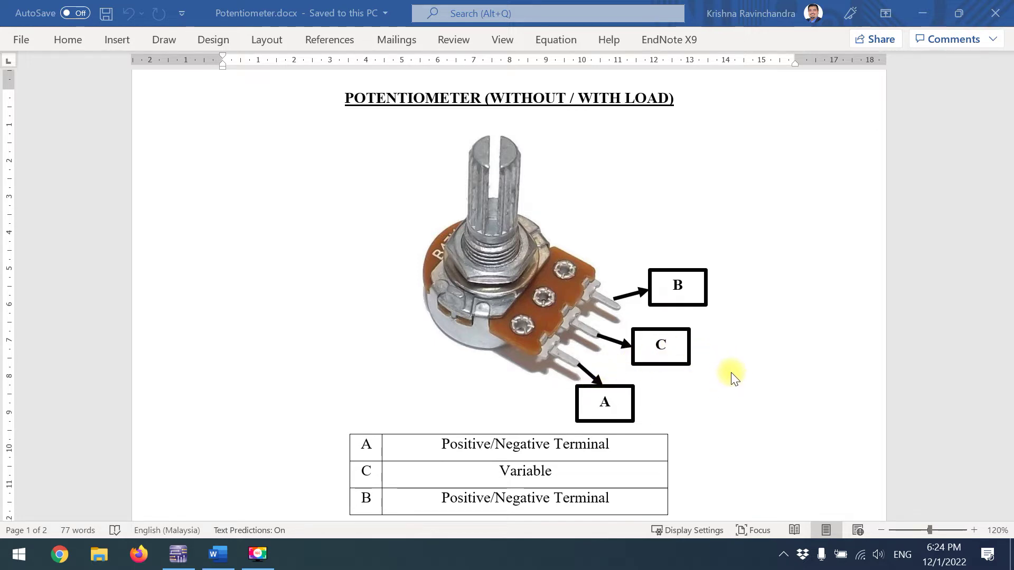
- Review the potentiometer's terminal table and the list of simulation components in the Word document, and switch to Multisim
scroll(350, 414, "down", 1)
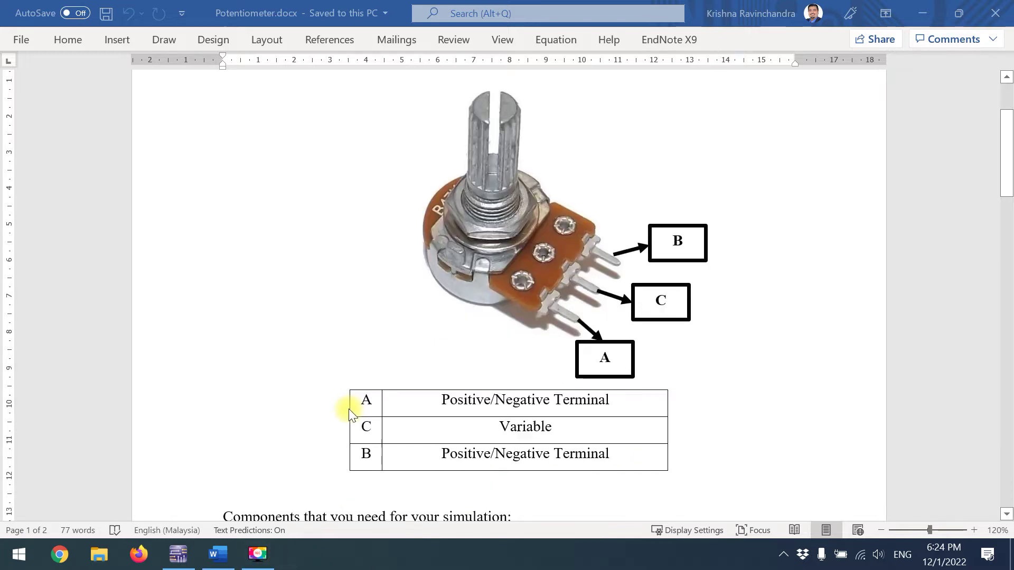
scroll(359, 410, "down", 4)
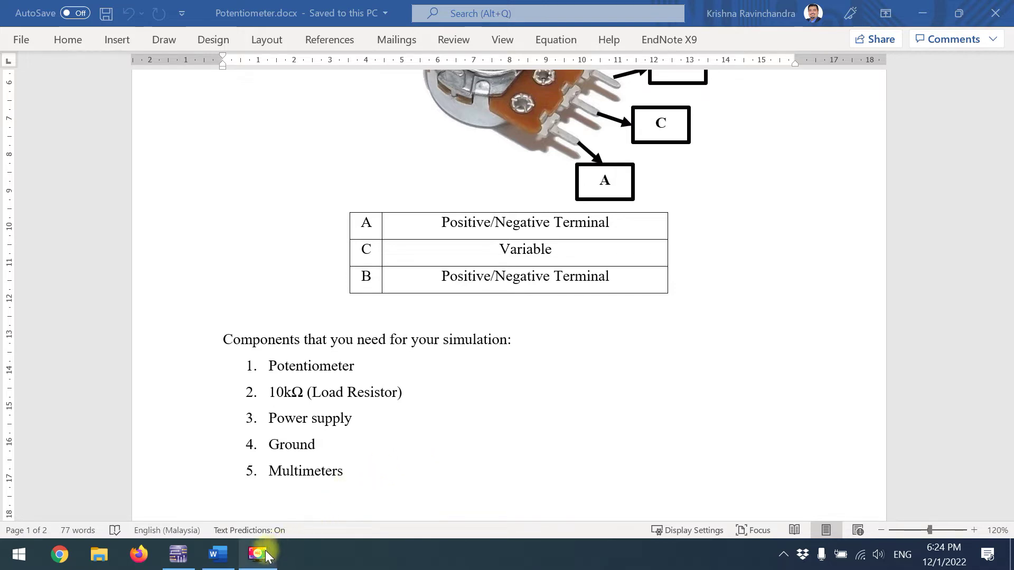
left_click(233, 475)
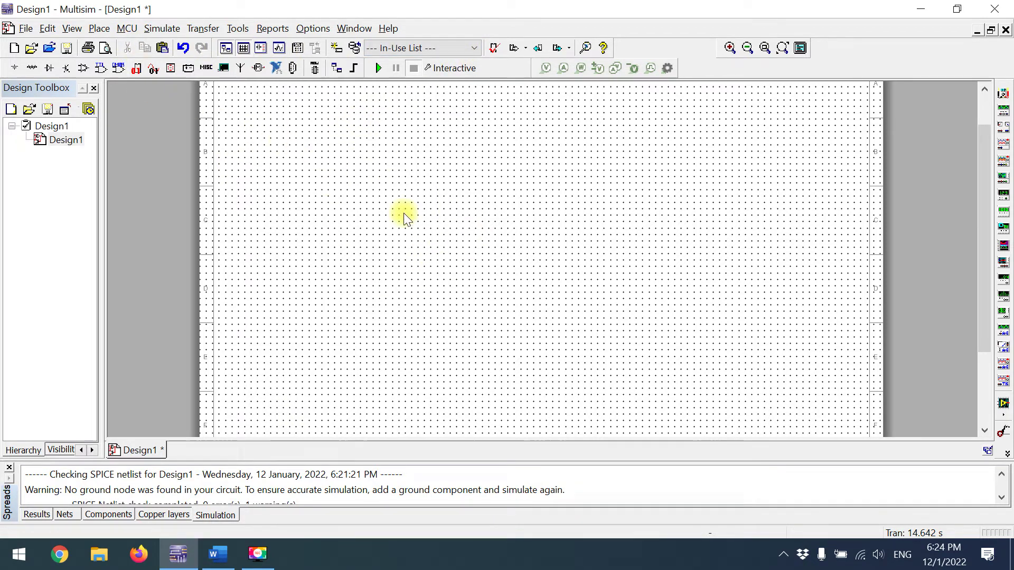
left_click(171, 69)
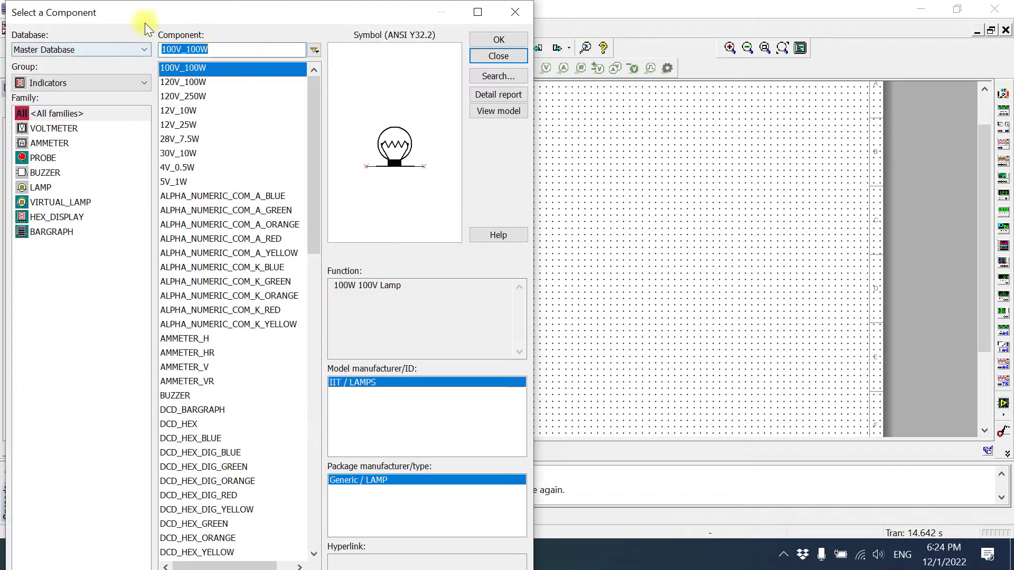
left_click_drag(215, 16, 440, 96)
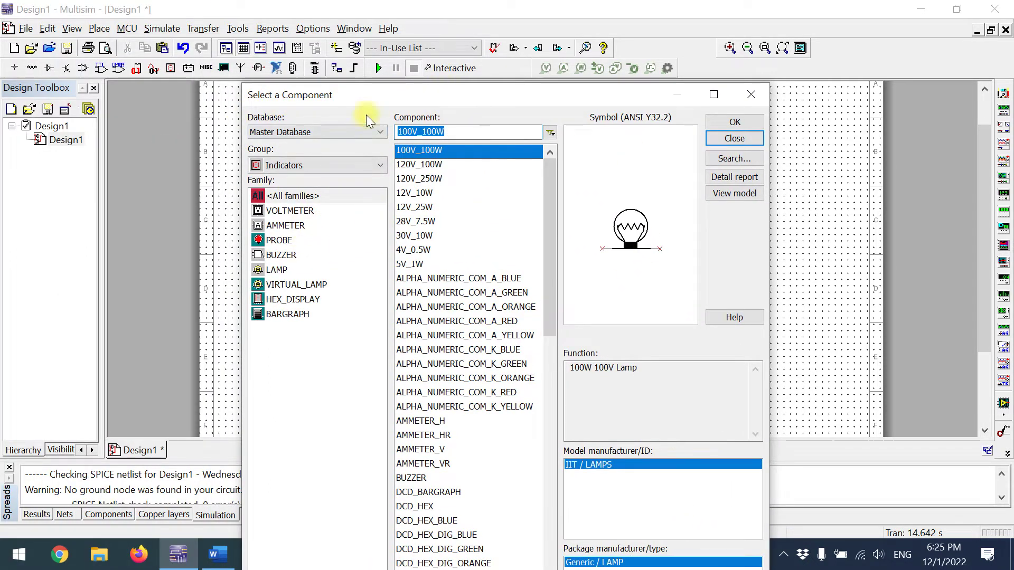
left_click(748, 140)
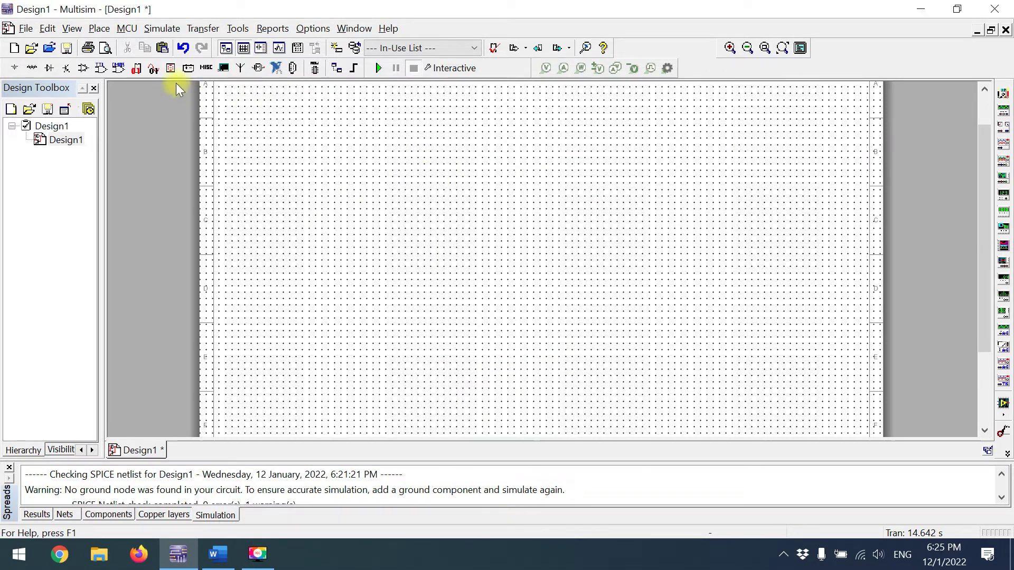
- Place a 10k potentiometer from the Basic group on the schematic and set its wiper to 0 %
key("ctrl+w")
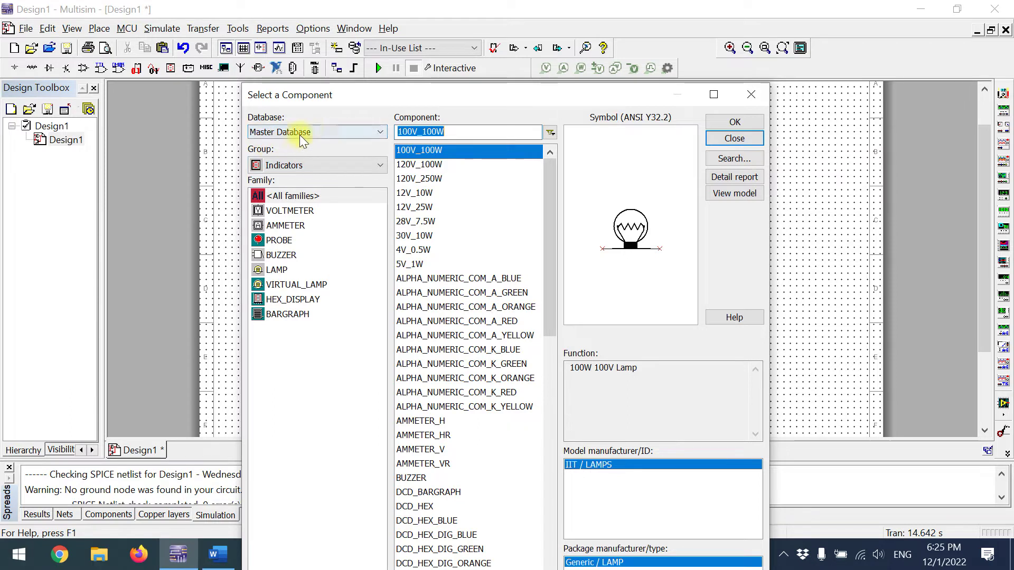
left_click(277, 166)
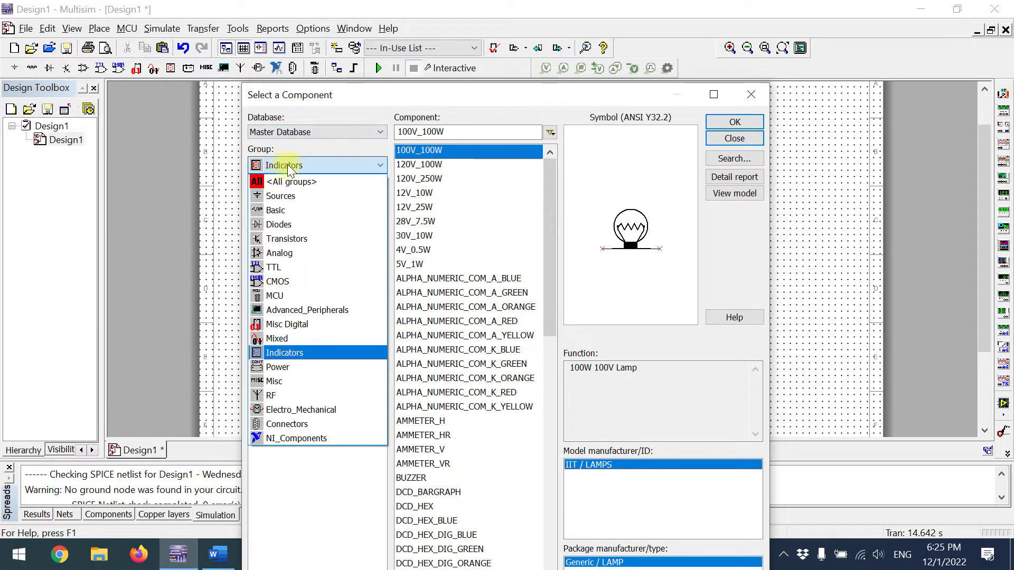
left_click(294, 210)
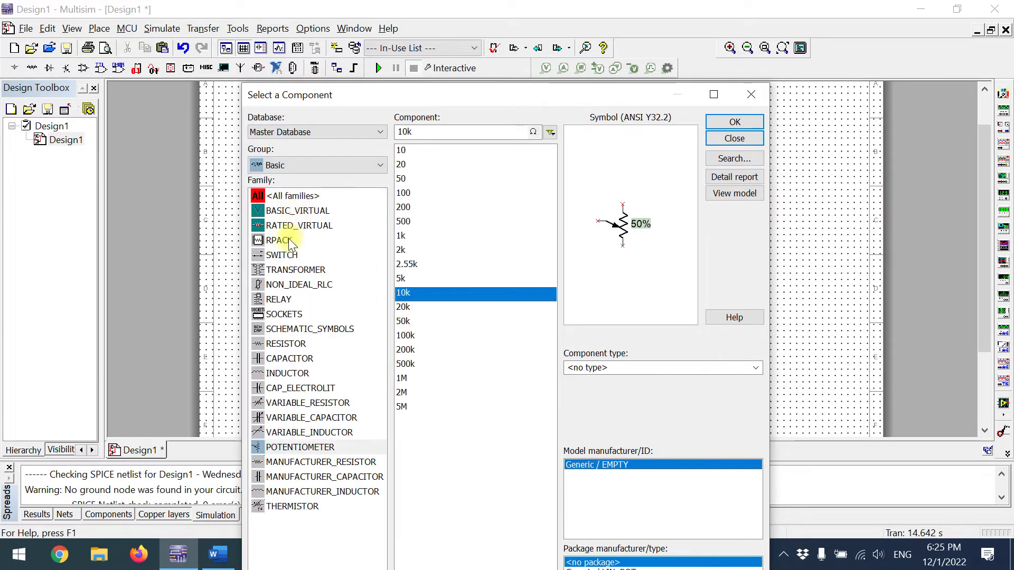
left_click(274, 447)
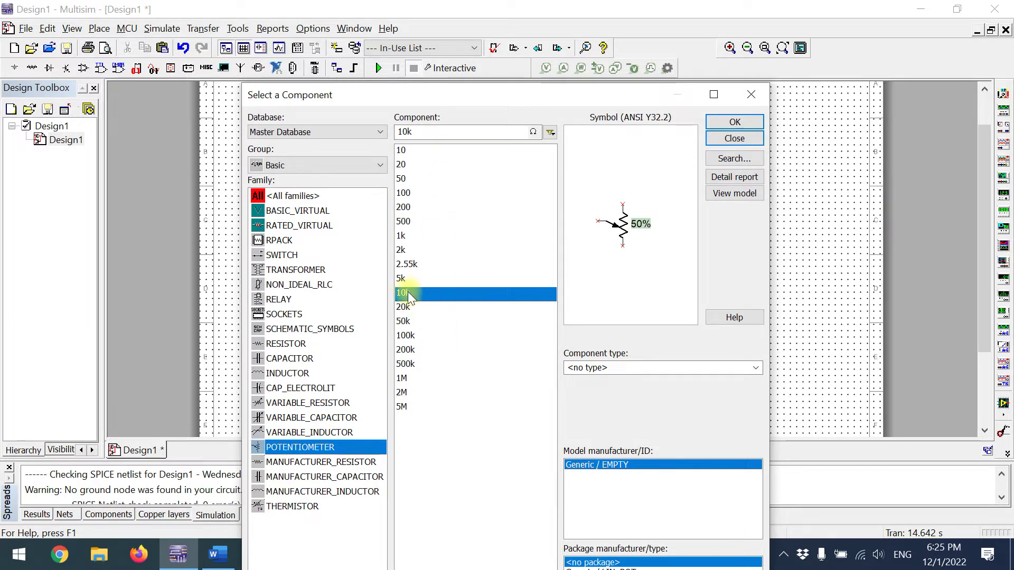
left_click(723, 122)
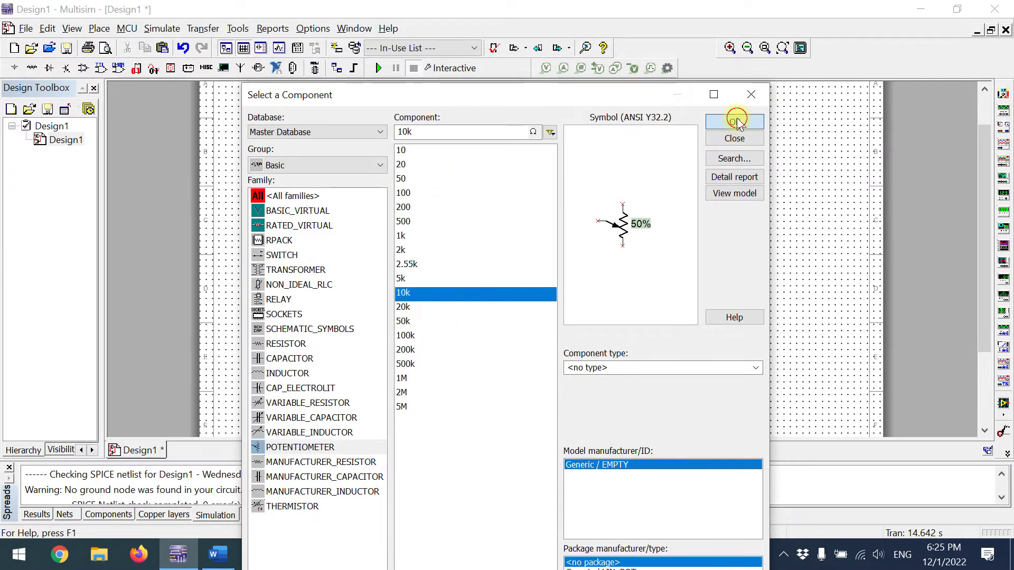
left_click(458, 225)
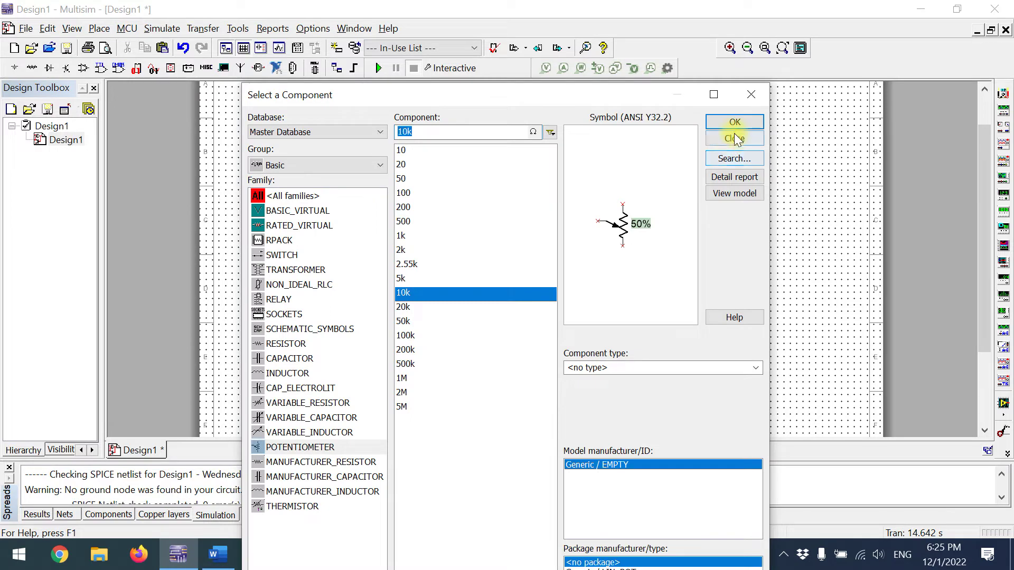
left_click(736, 141)
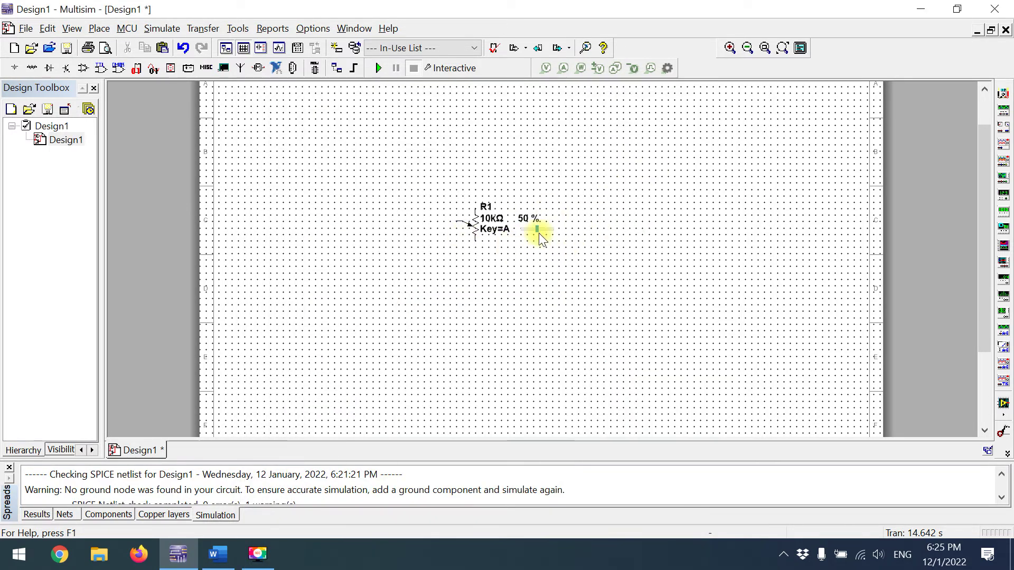
left_click_drag(540, 232, 515, 233)
left_click(475, 219)
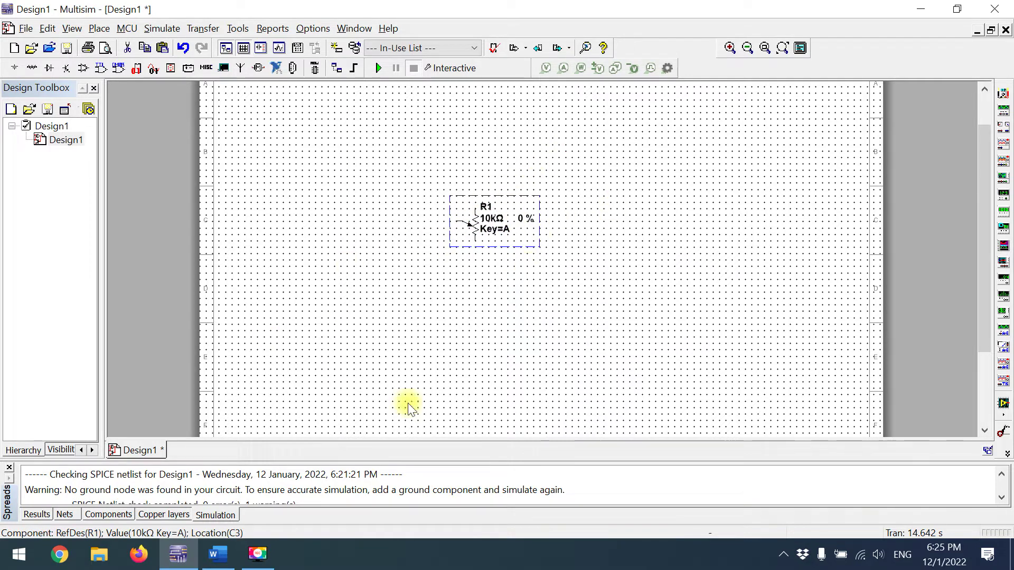
- Check the labelled terminals A, B and C of the potentiometer in the Word document and return to the schematic
left_click(212, 561)
scroll(460, 217, "up", 5)
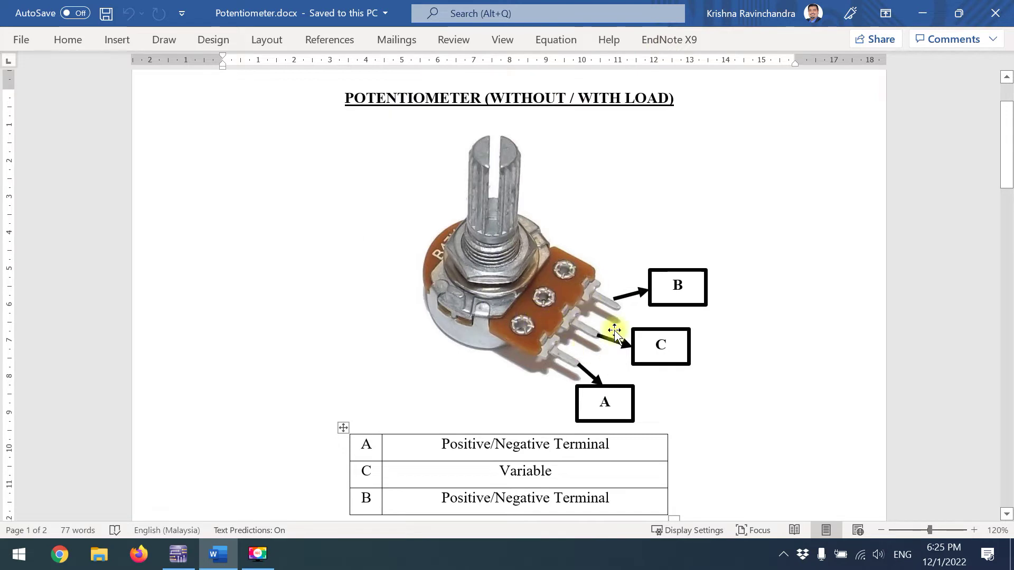
left_click(920, 13)
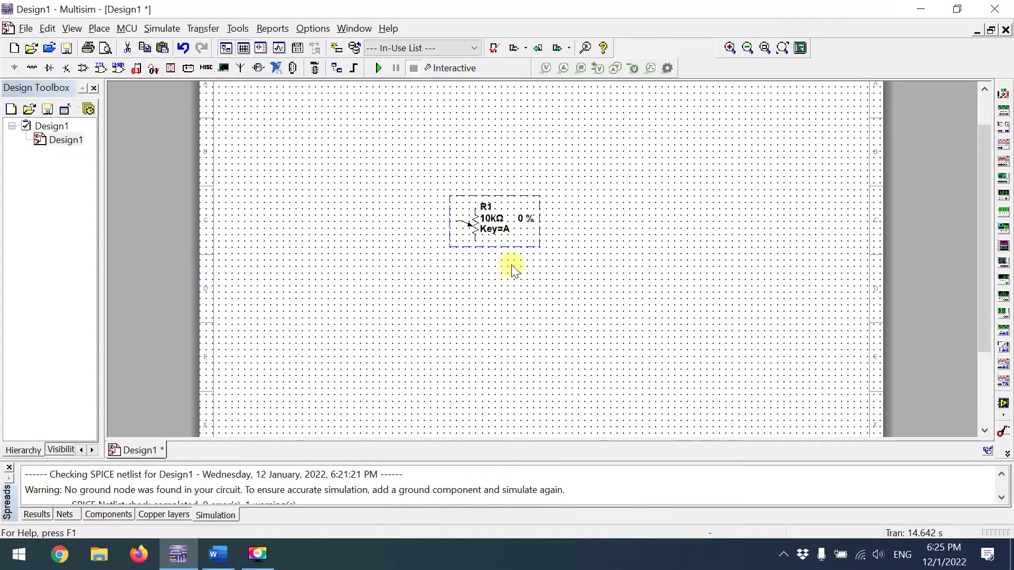
- Flip the potentiometer horizontally so its wiper terminal points to the right
mouse_move(469, 224)
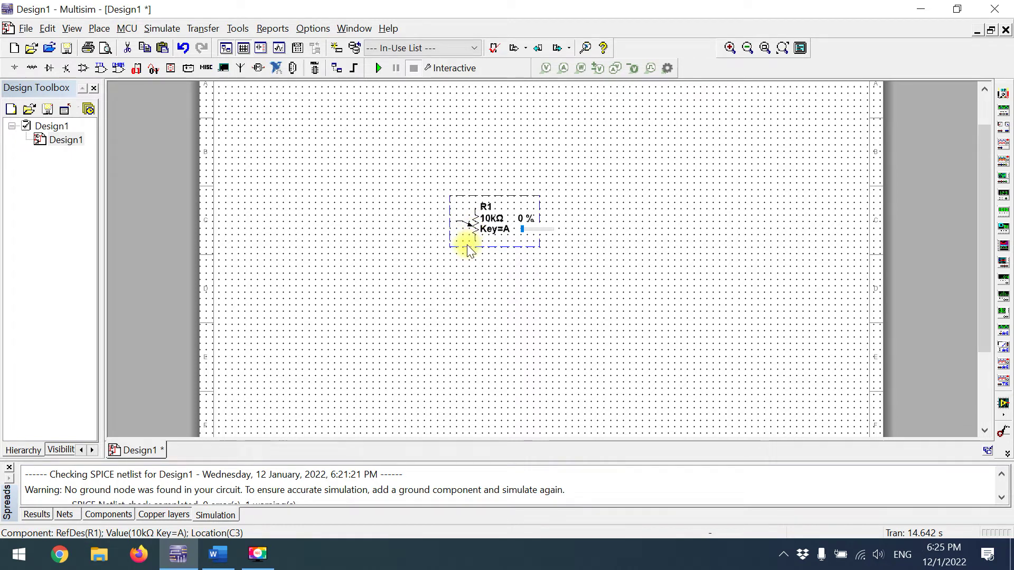
key("alt+x")
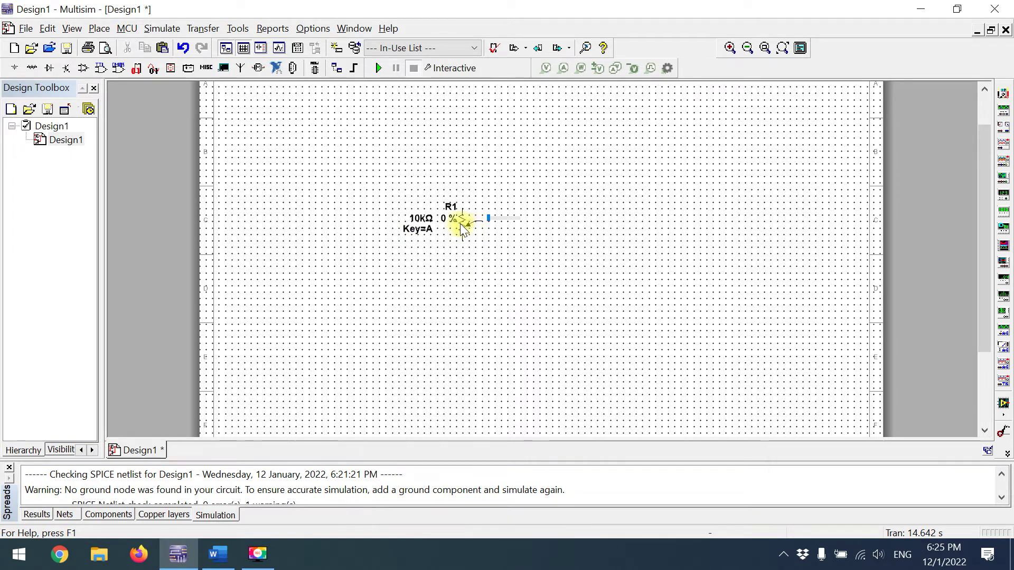
left_click(564, 191)
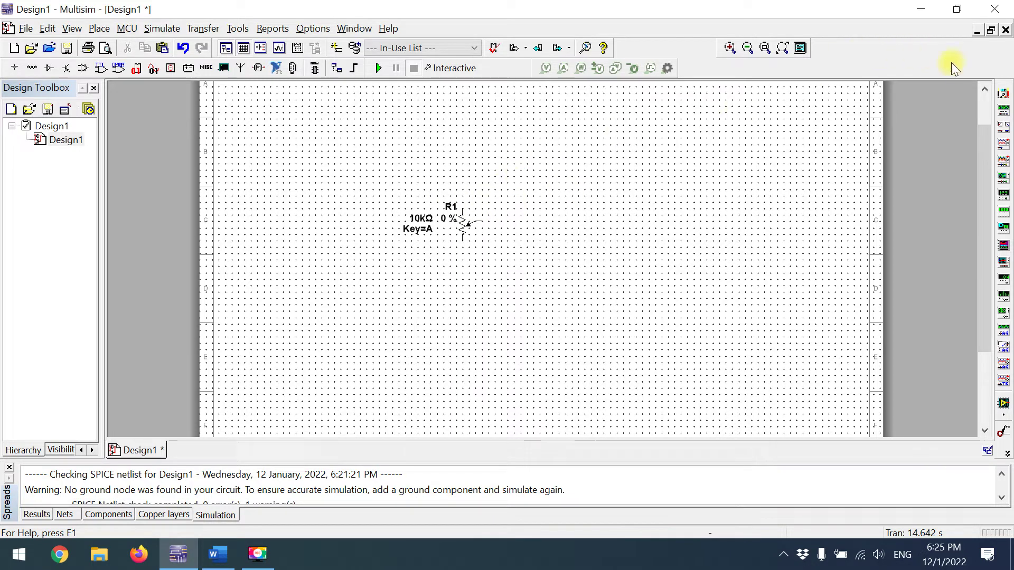
- Place a multimeter to the upper right of the potentiometer and rotate it 90° clockwise so its terminals face the potentiometer
left_click(1003, 93)
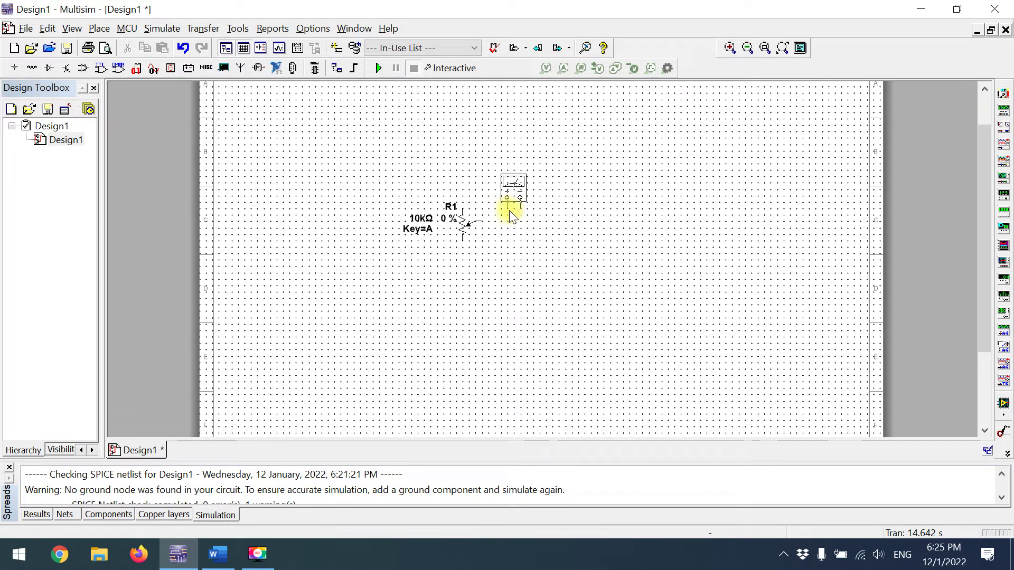
left_click(509, 213)
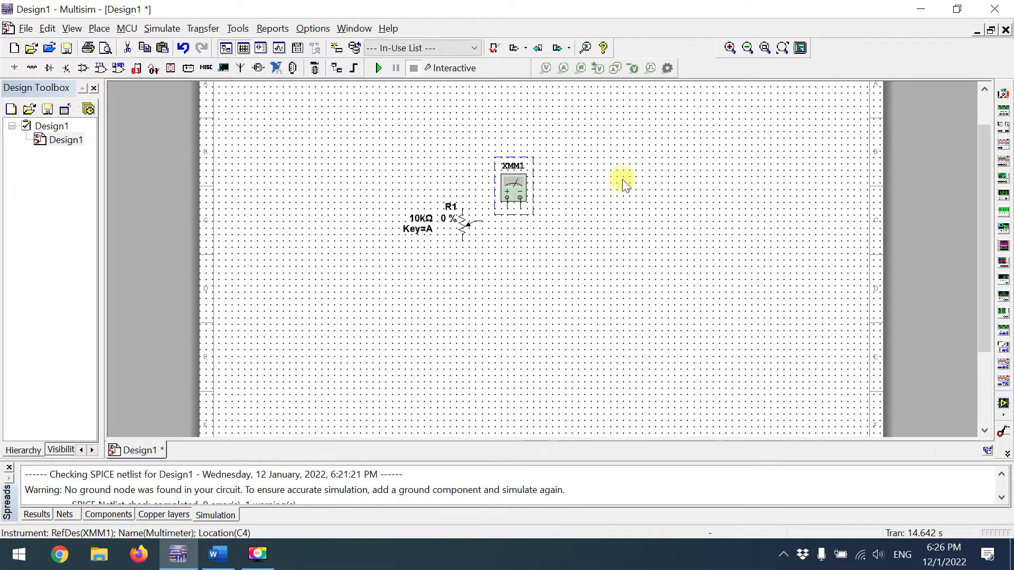
left_click_drag(513, 166, 524, 173)
key("ctrl+z")
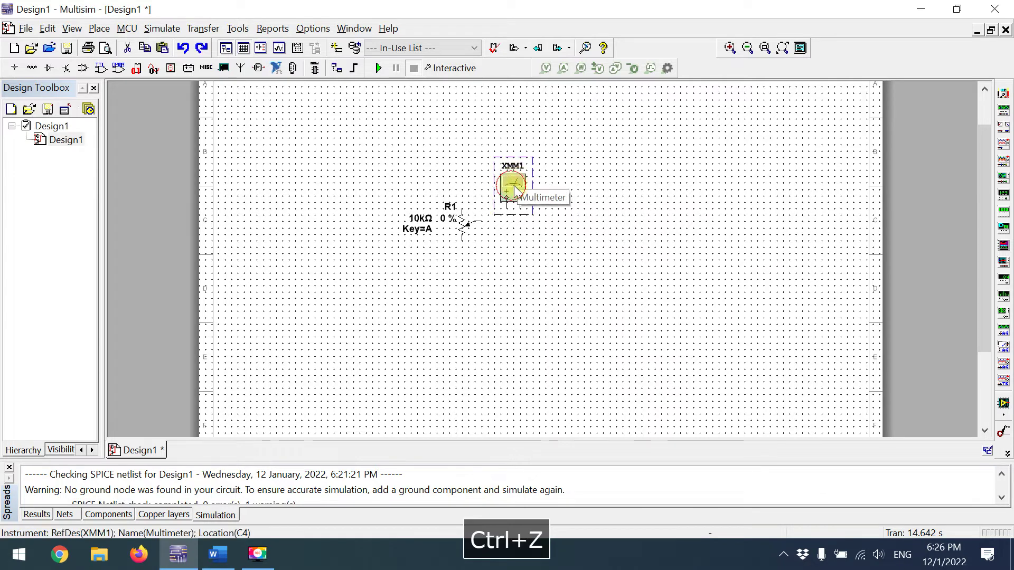
left_click_drag(512, 186, 538, 199)
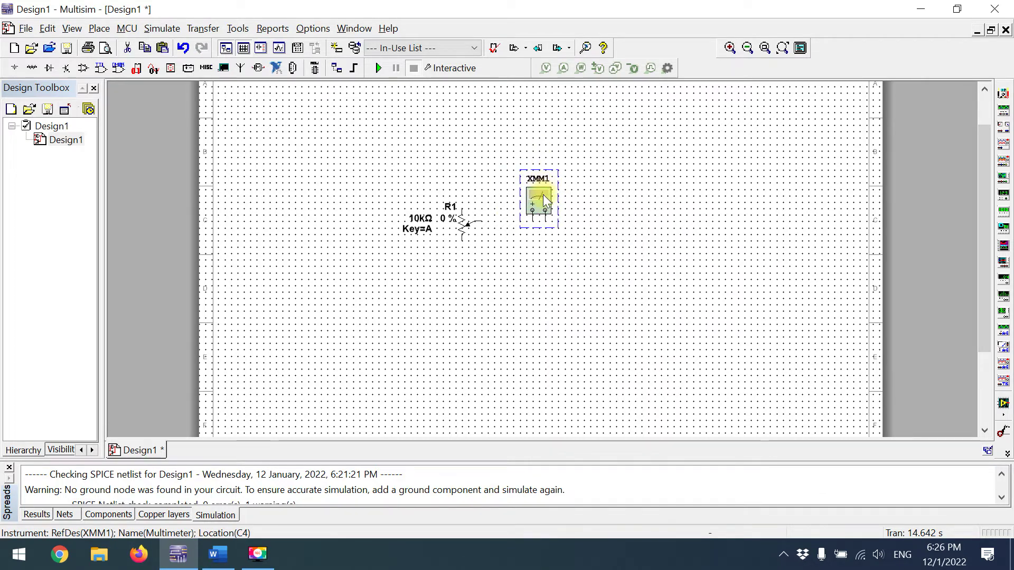
key("ctrl+r")
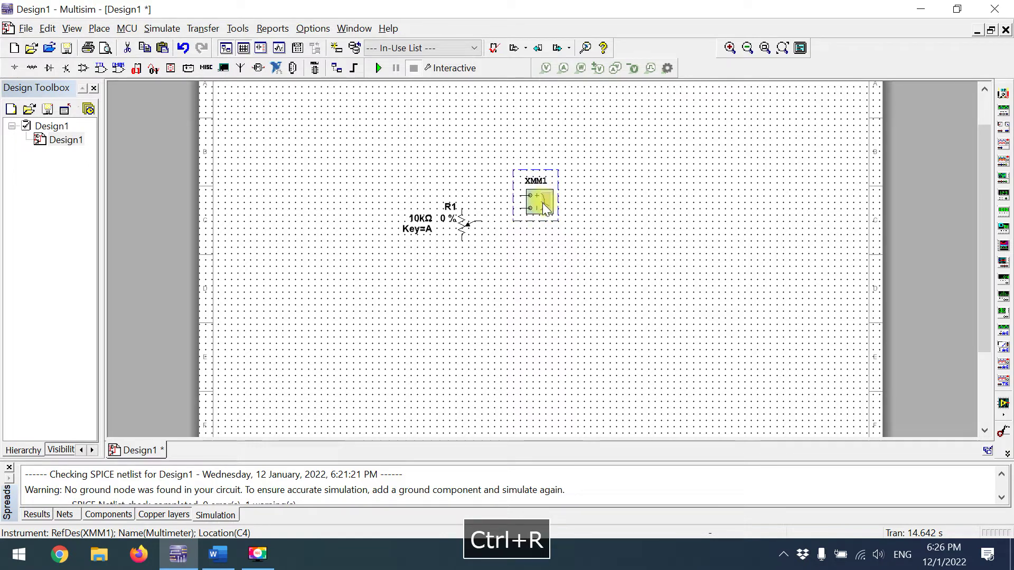
- Wire the multimeter's positive terminal to the potentiometer's upper end and its negative terminal to the wiper
left_click(530, 196)
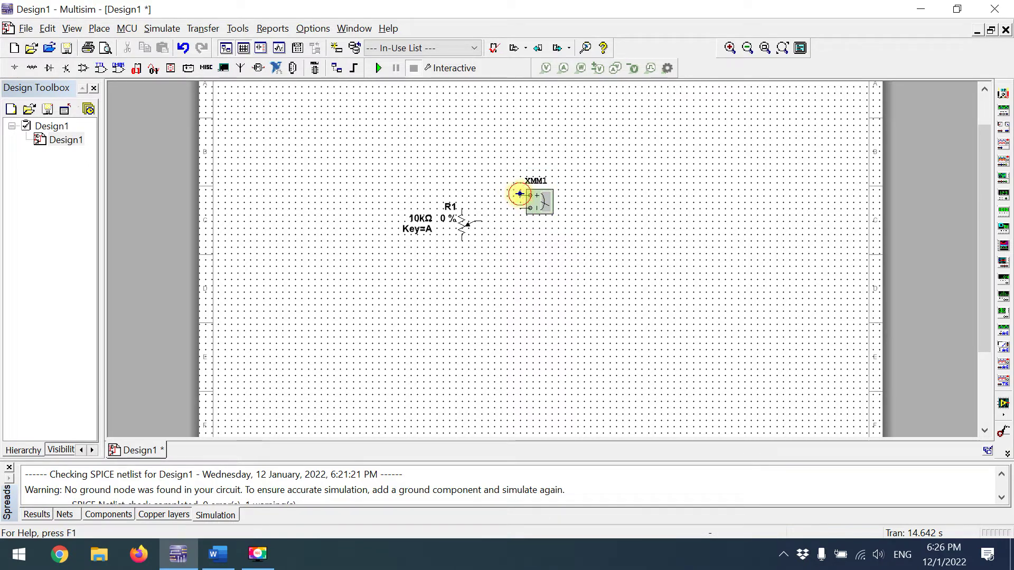
left_click(463, 206)
left_click(530, 207)
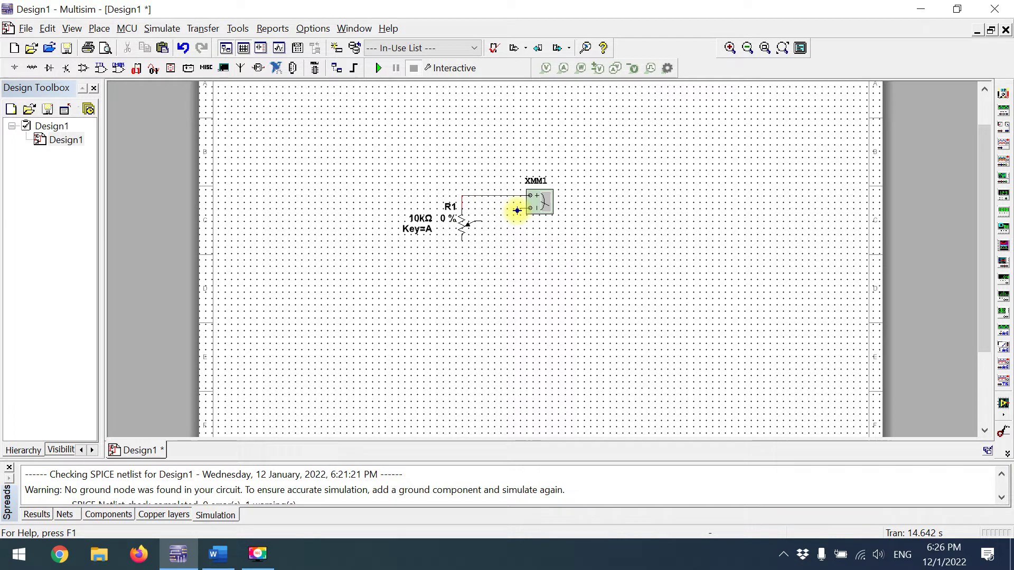
left_click(483, 221)
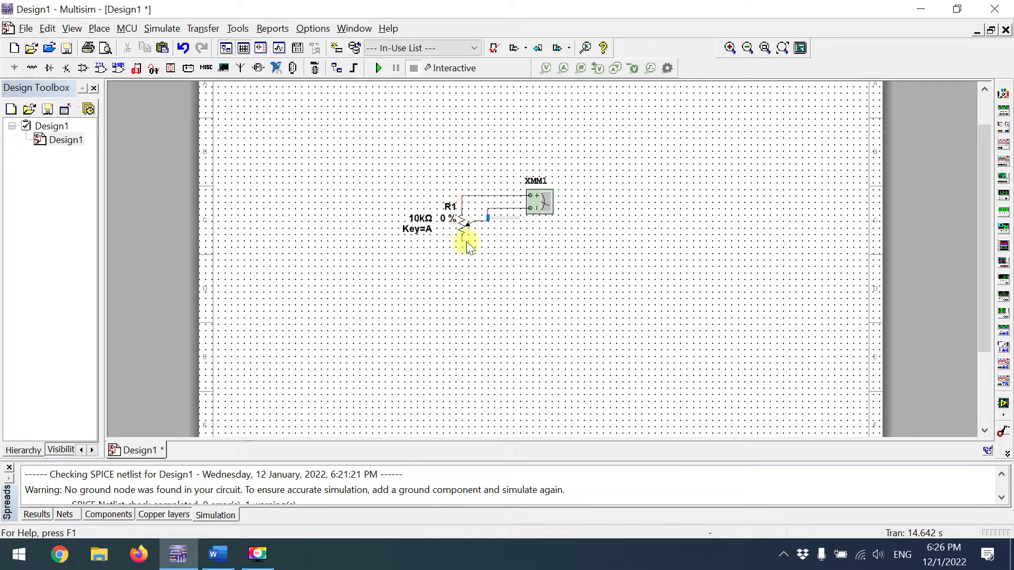
left_click(538, 202)
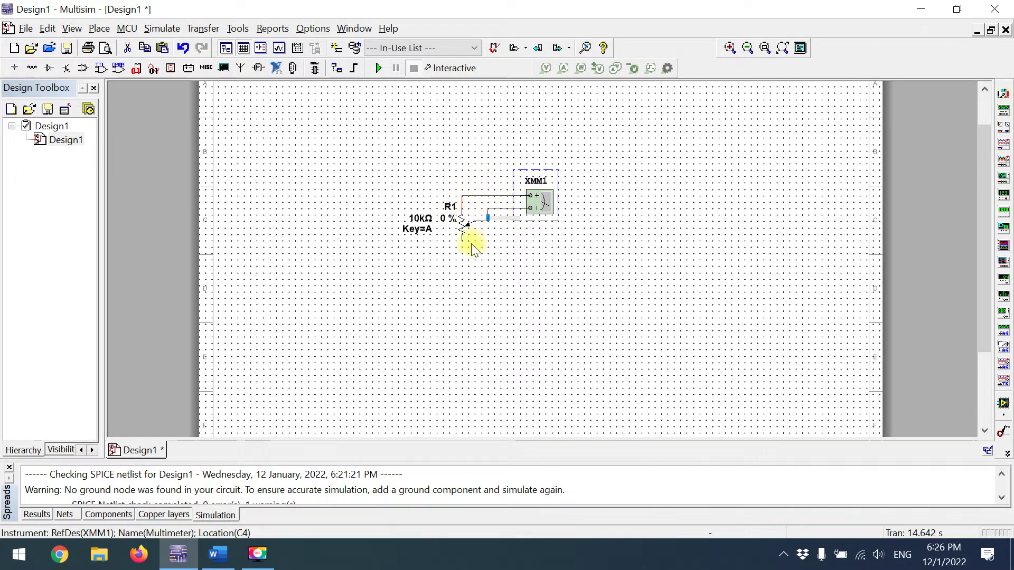
- Examine the unloaded and loaded potentiometer circuits and the voltage divider diagram in the Word document, and return to Multisim
left_click(218, 554)
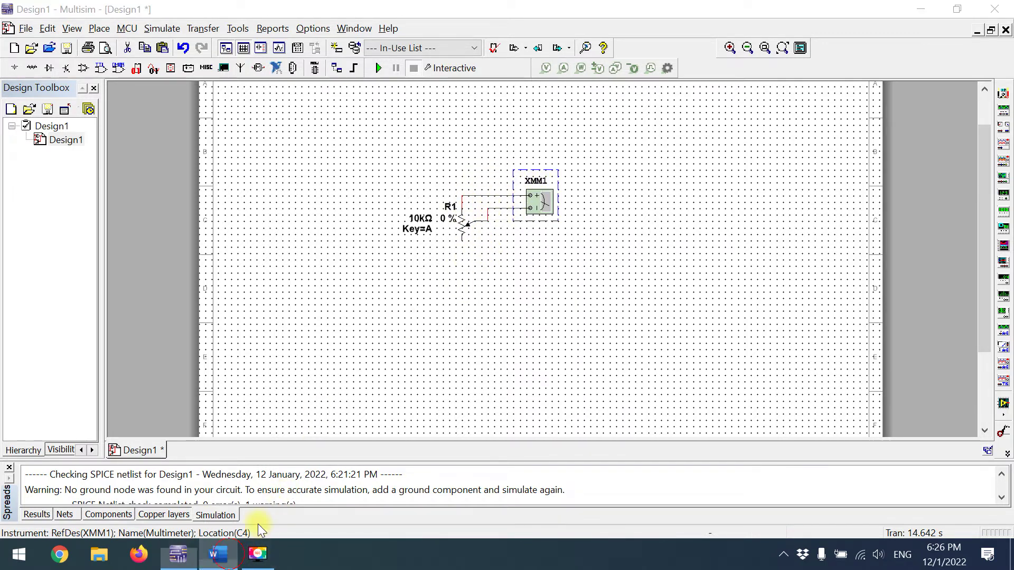
scroll(480, 289, "down", 10)
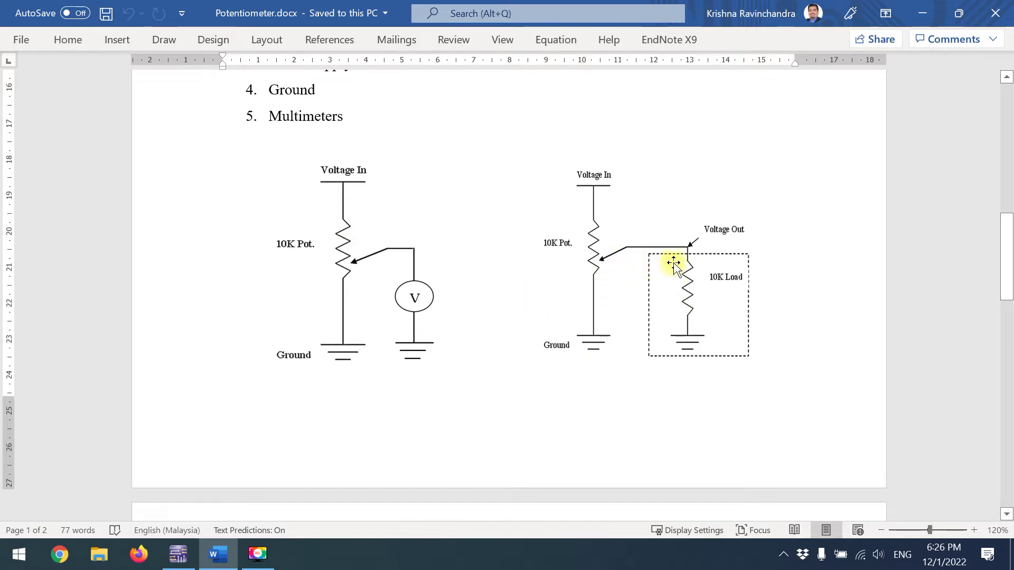
scroll(641, 281, "down", 6)
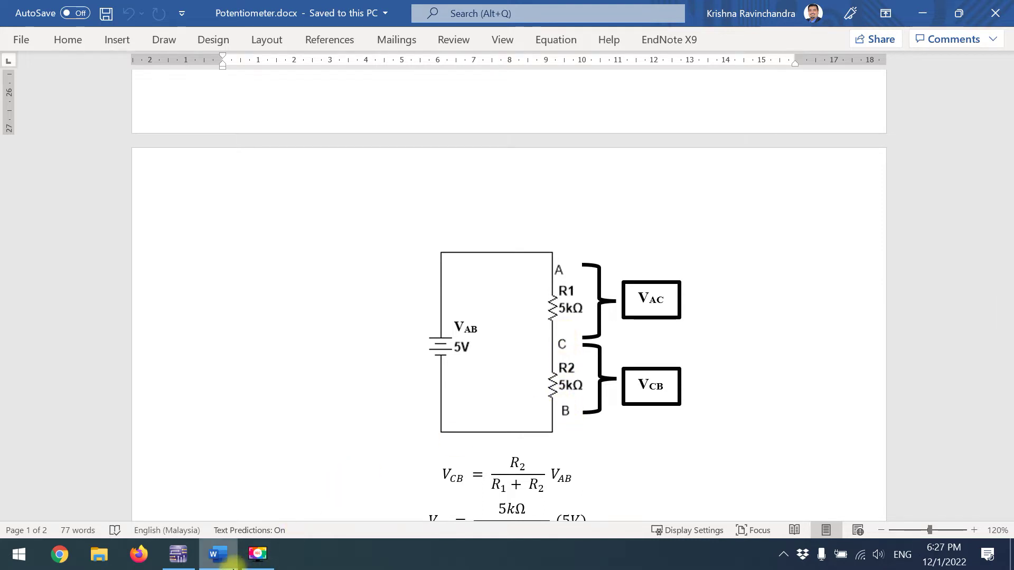
mouse_move(220, 565)
left_click(179, 555)
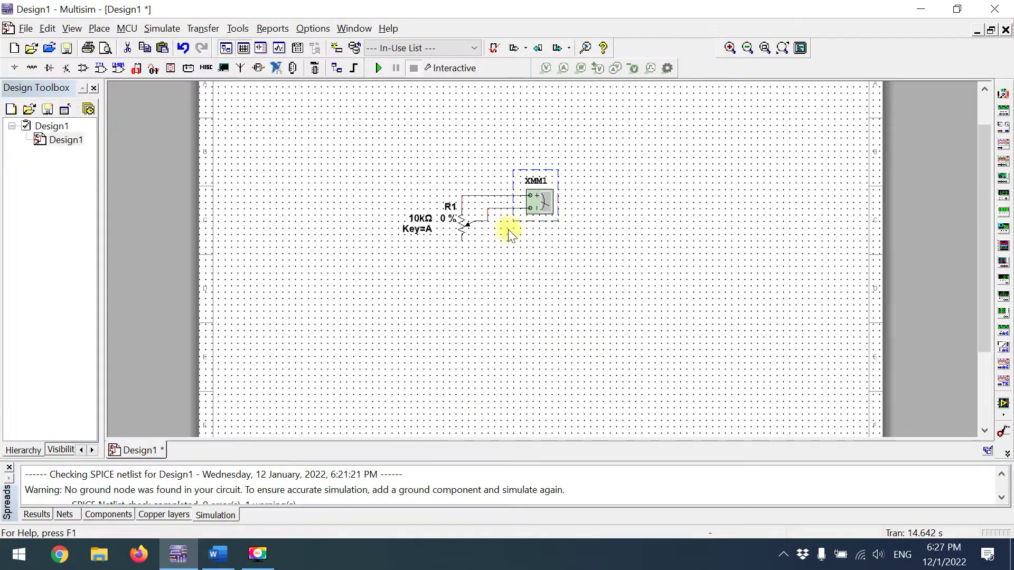
- Duplicate the multimeter and place the copy directly below the original
left_click(545, 203)
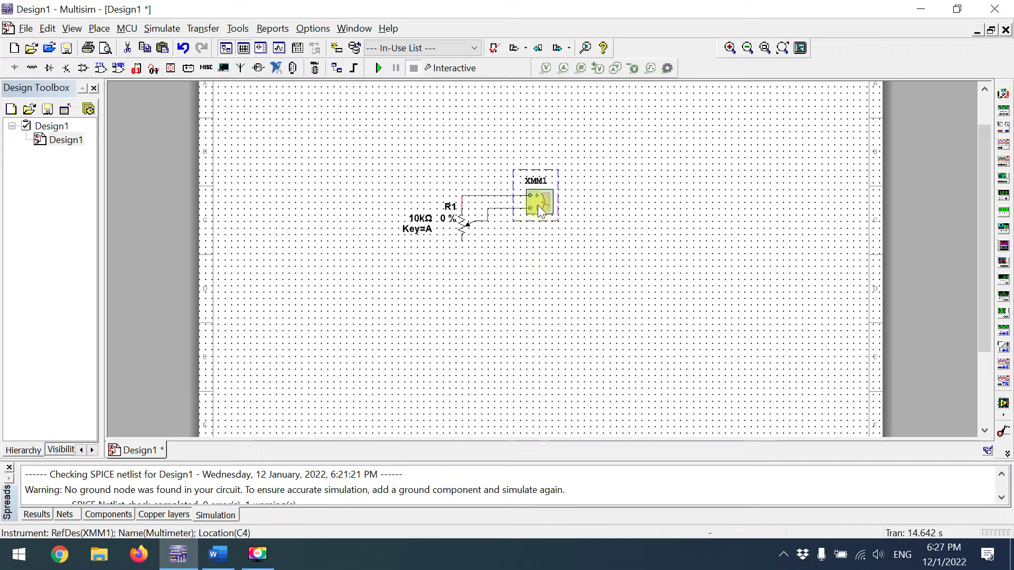
key("ctrl+c")
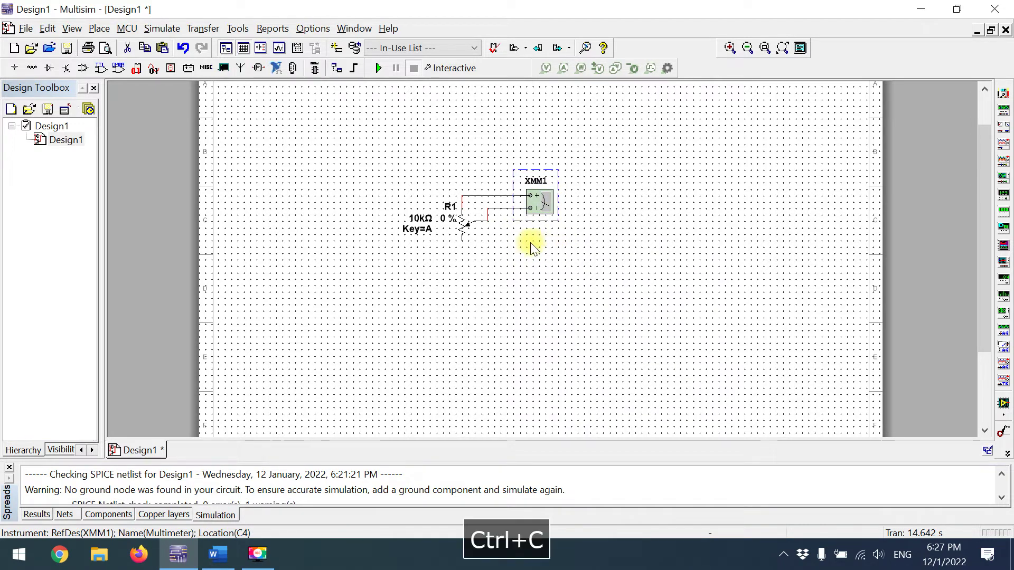
key("ctrl+v")
left_click(523, 267)
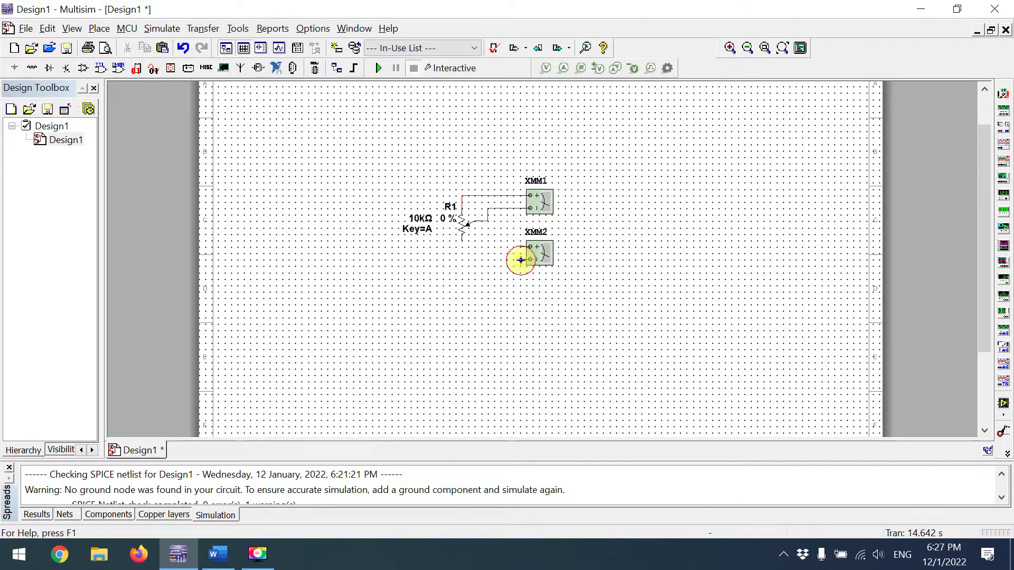
- Wire the lower multimeter's positive terminal to the wiper and its negative terminal to the potentiometer's lower end
left_click(530, 247)
left_click(487, 221)
left_click(519, 260)
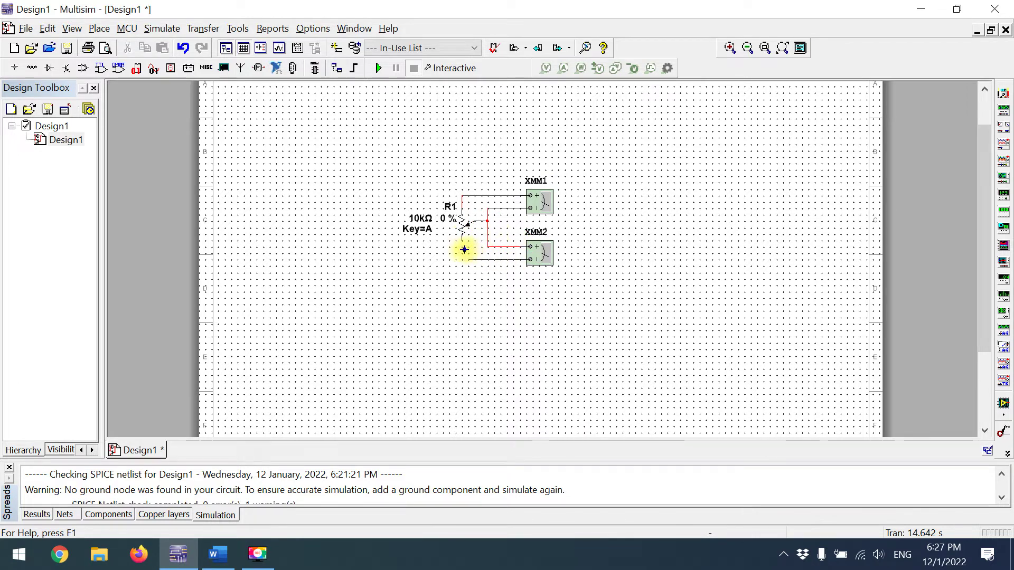
left_click(462, 242)
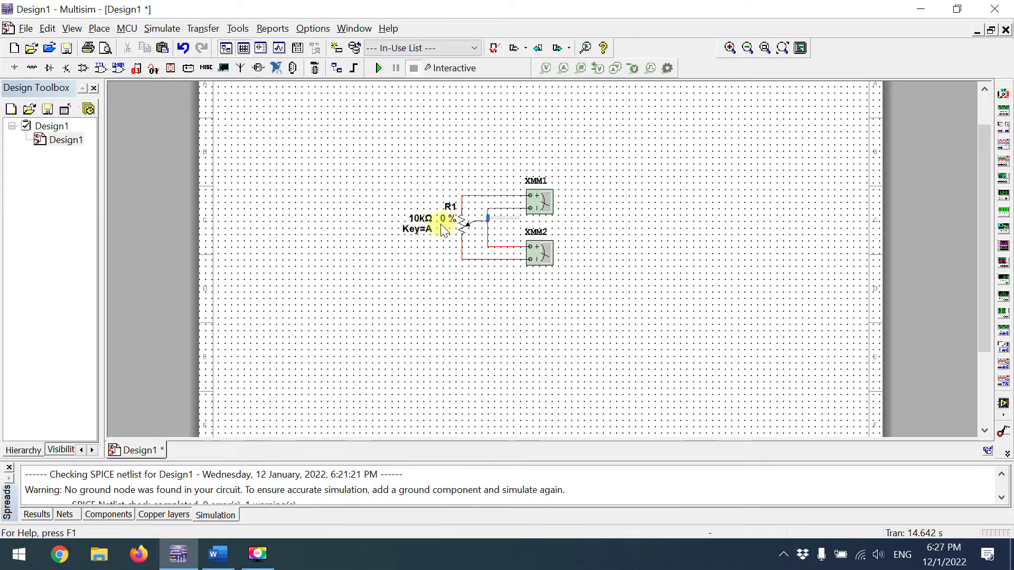
- Run the simulation and display both multimeter readouts to the right of the circuit, set to measure resistance
left_click(380, 68)
double_click(538, 200)
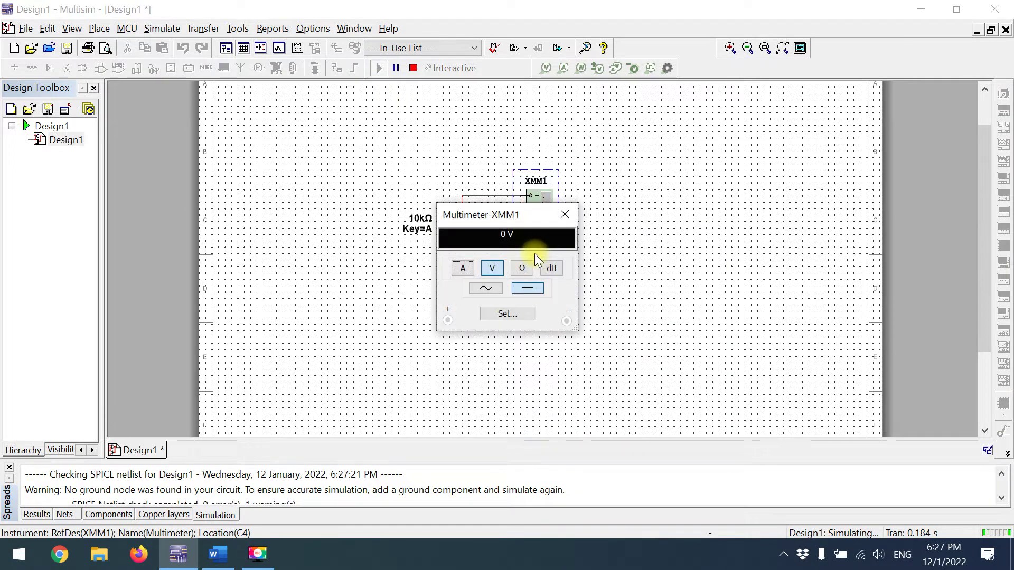
left_click_drag(522, 217, 686, 122)
double_click(531, 253)
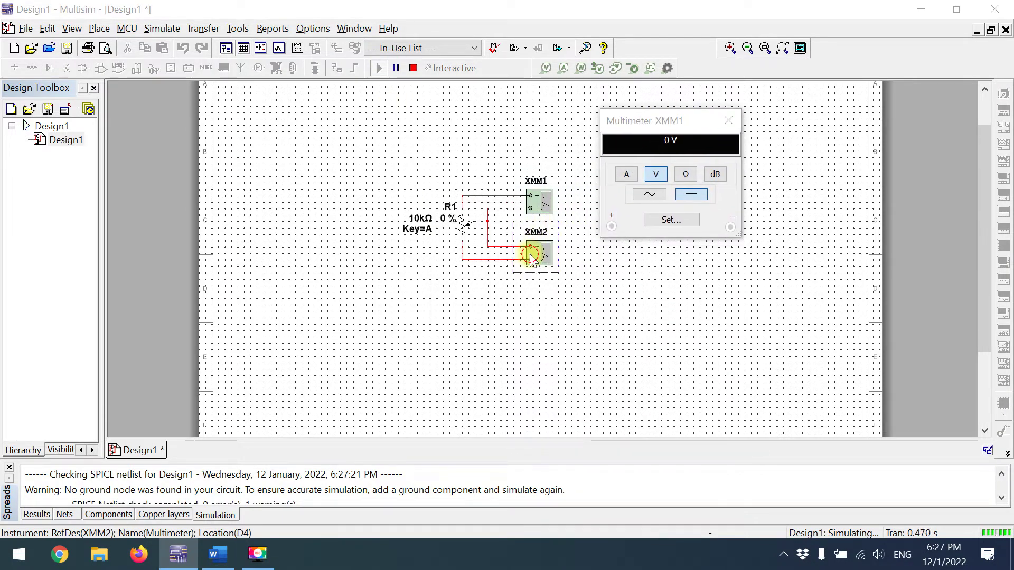
left_click_drag(501, 215, 664, 254)
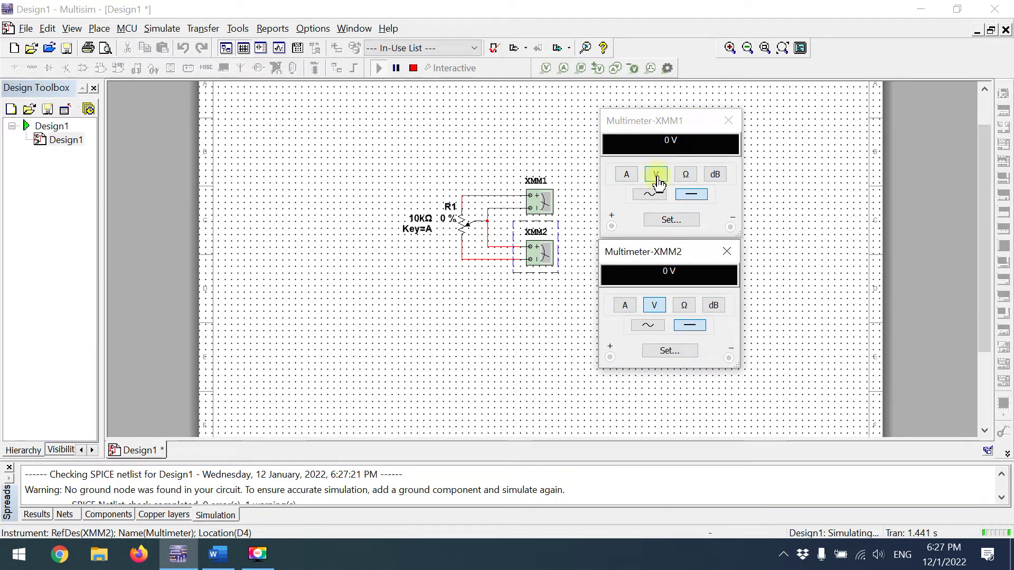
left_click(684, 177)
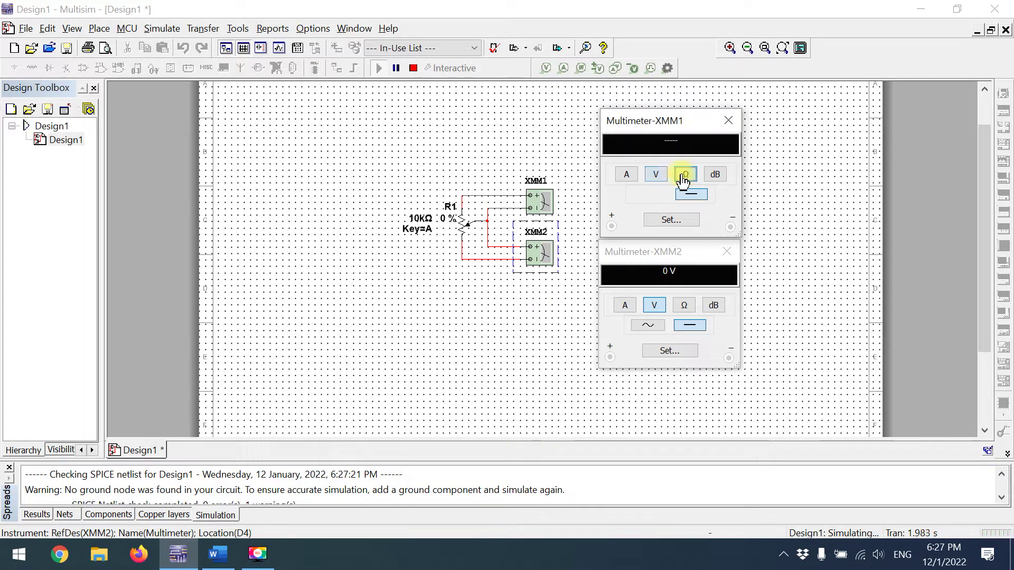
left_click(685, 306)
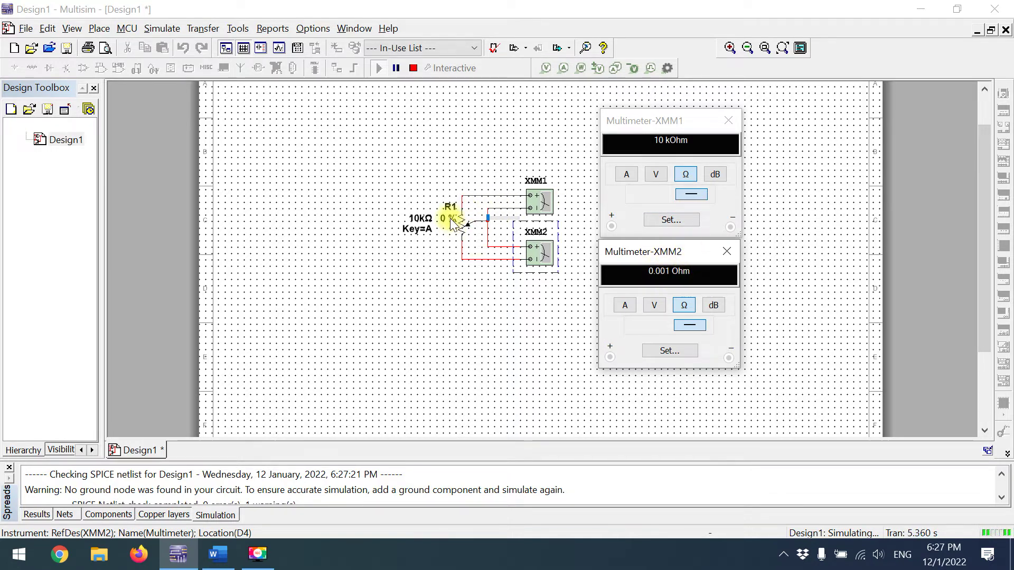
- Raise potentiometer R1's wiper setting in 5 % increments to 90 % while the simulation runs
left_click(417, 244)
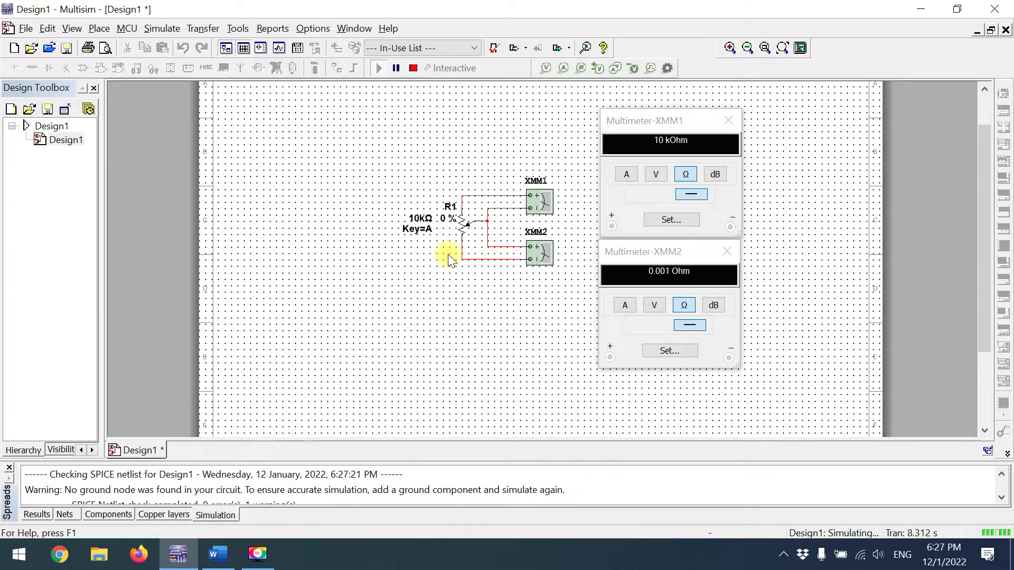
mouse_move(463, 240)
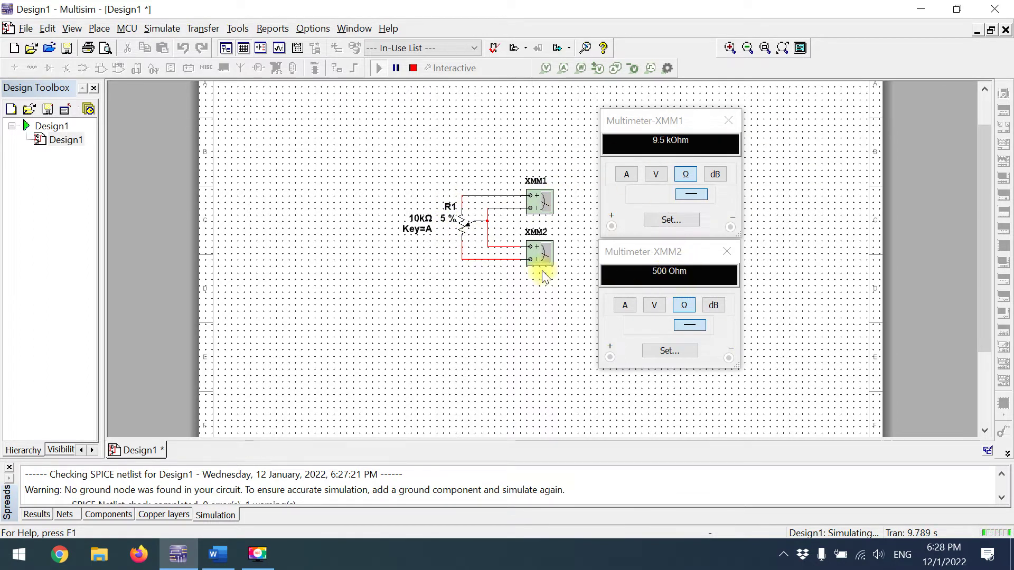
key("a")
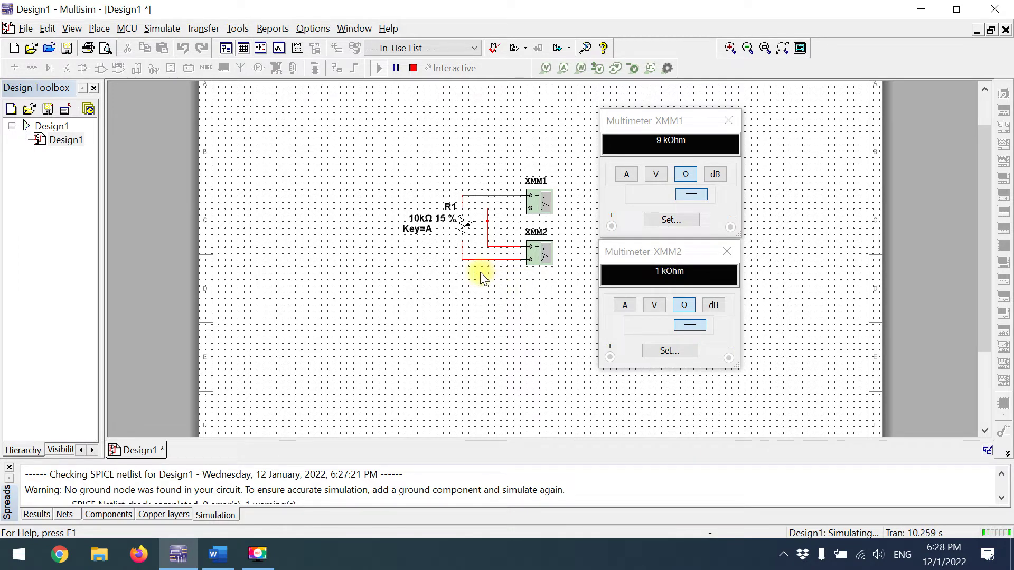
key("a")
key("a")
key("a")
key("a")
key("a")
key("a")
key("a")
key("a")
key("a")
key("a")
key("a")
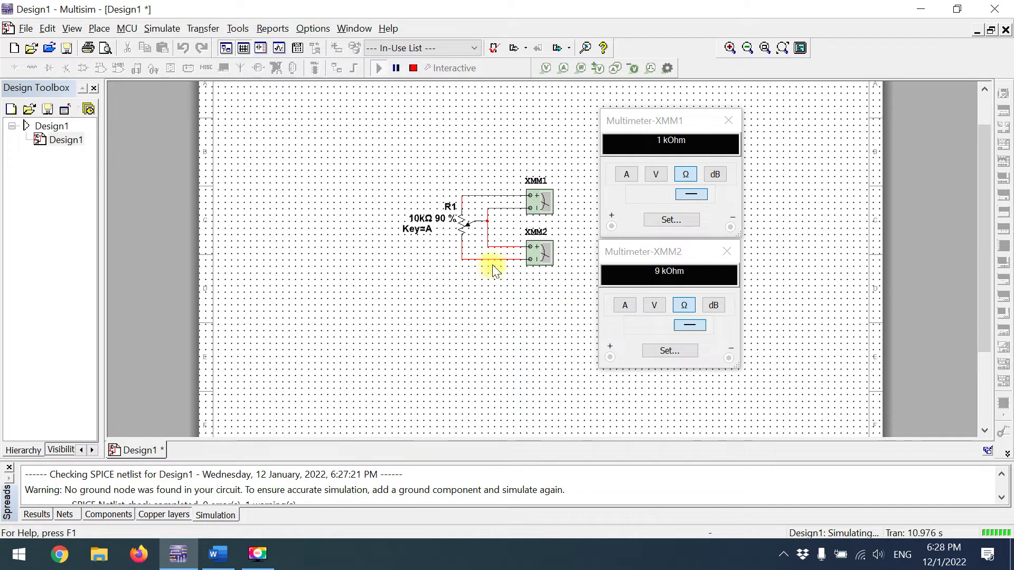
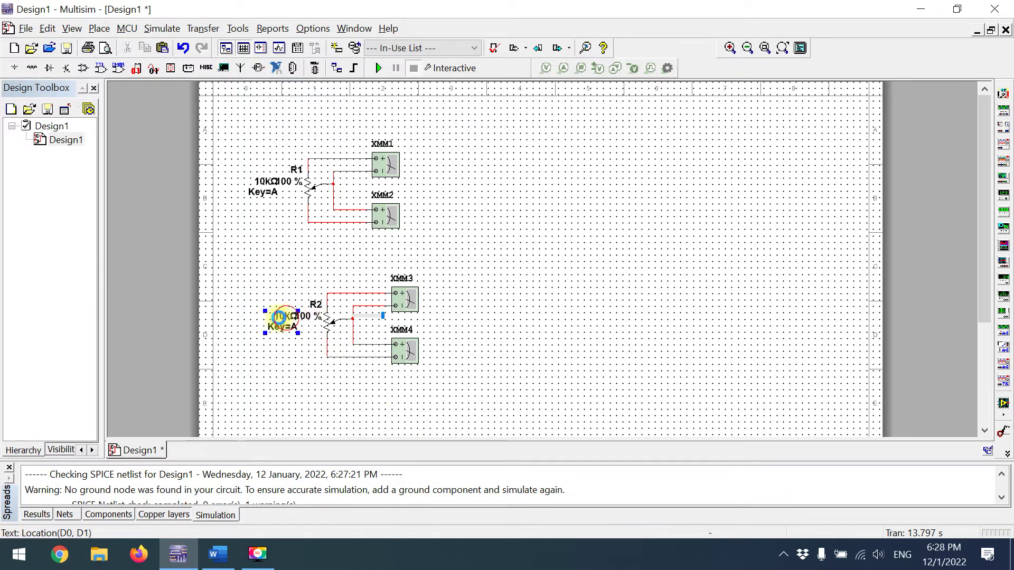
double_click(285, 322)
left_click(588, 434)
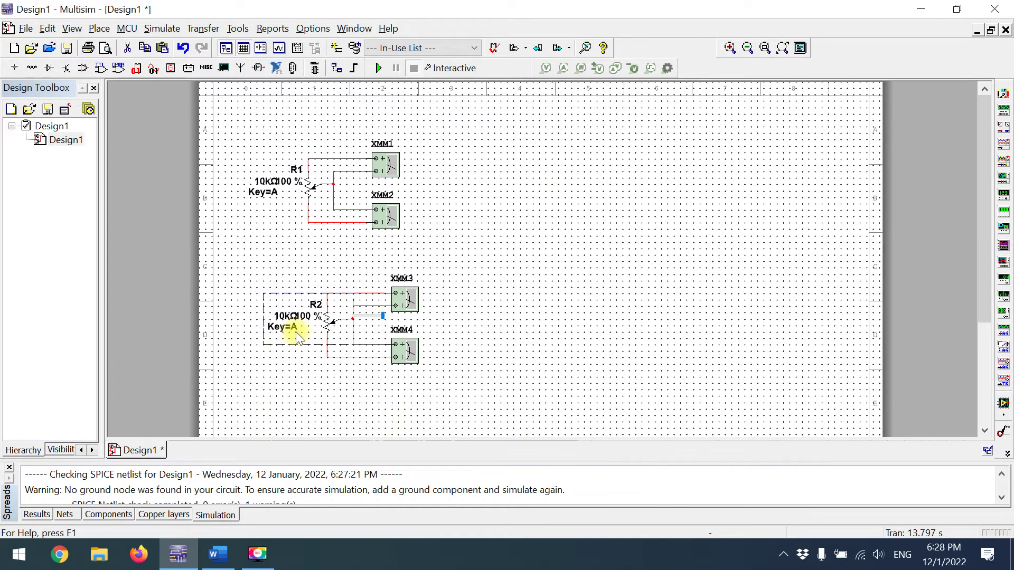
left_click_drag(285, 313, 274, 302)
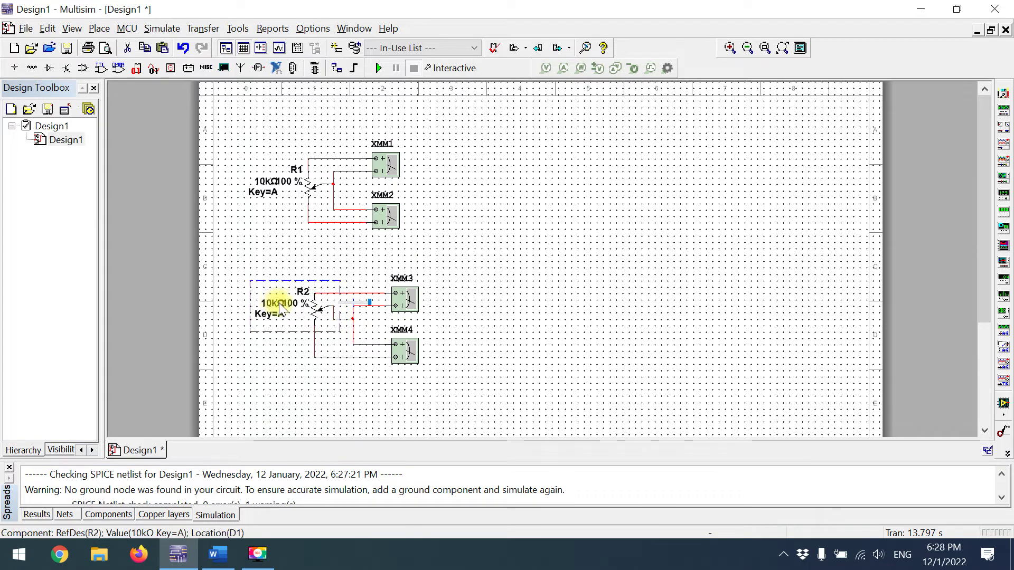
key("ctrl+z")
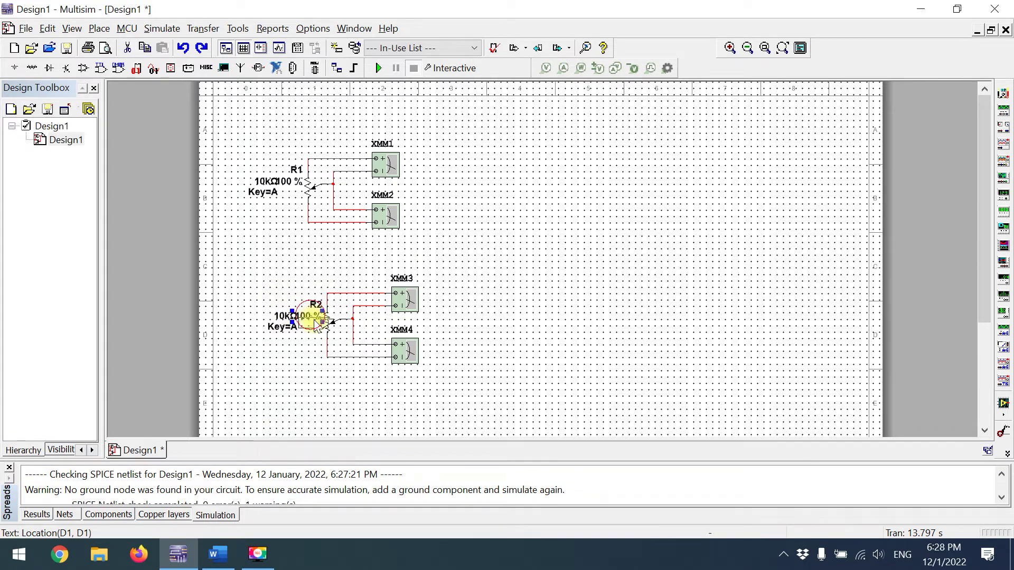
- Move R2's percentage label below its value text and set its wiper to 0 %
left_click_drag(310, 332, 312, 351)
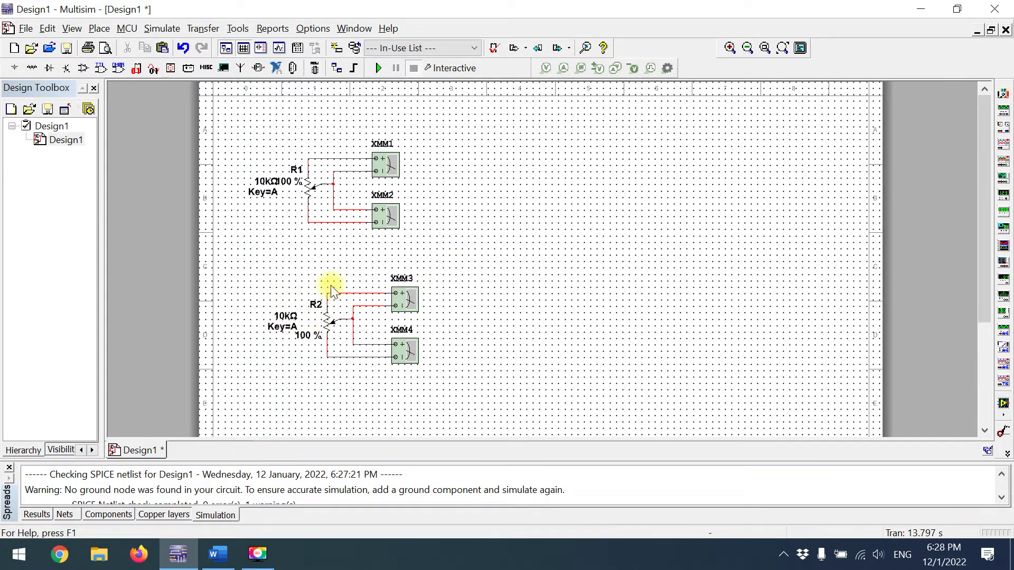
left_click_drag(316, 347, 286, 347)
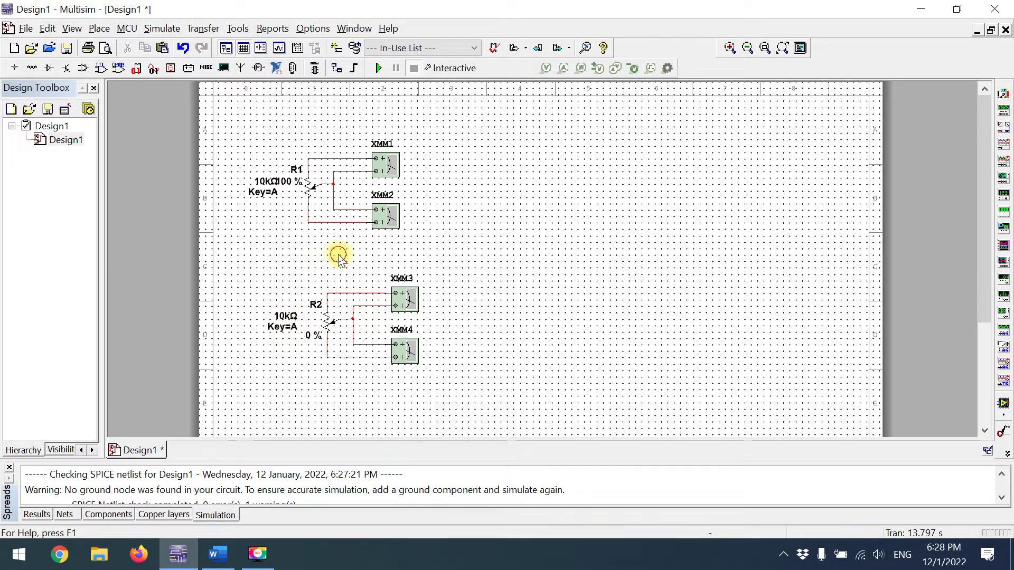
mouse_move(344, 200)
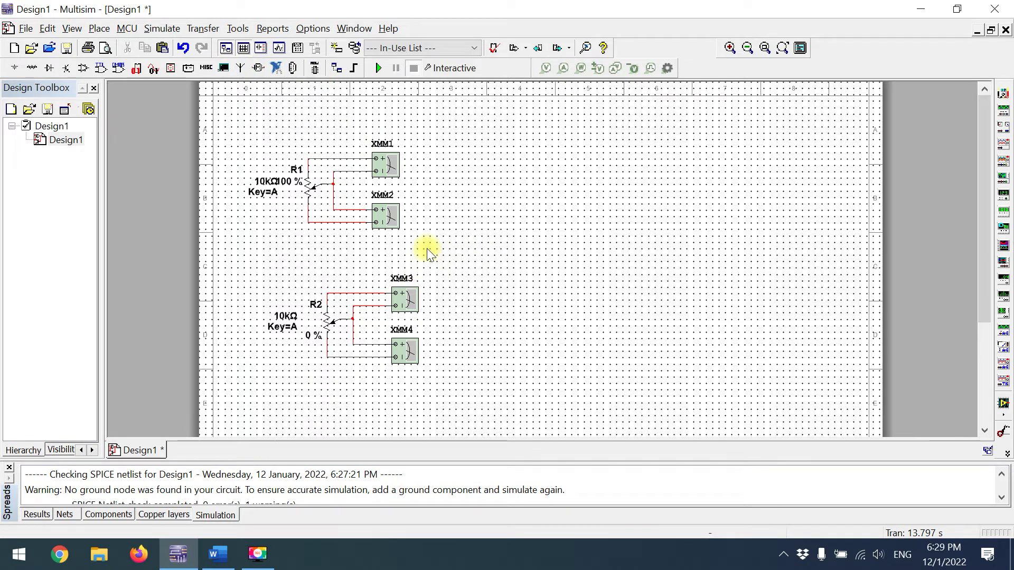
- Place a DC_POWER source from the POWER_SOURCES family of the Sources group to the left of R2
key("ctrl+w")
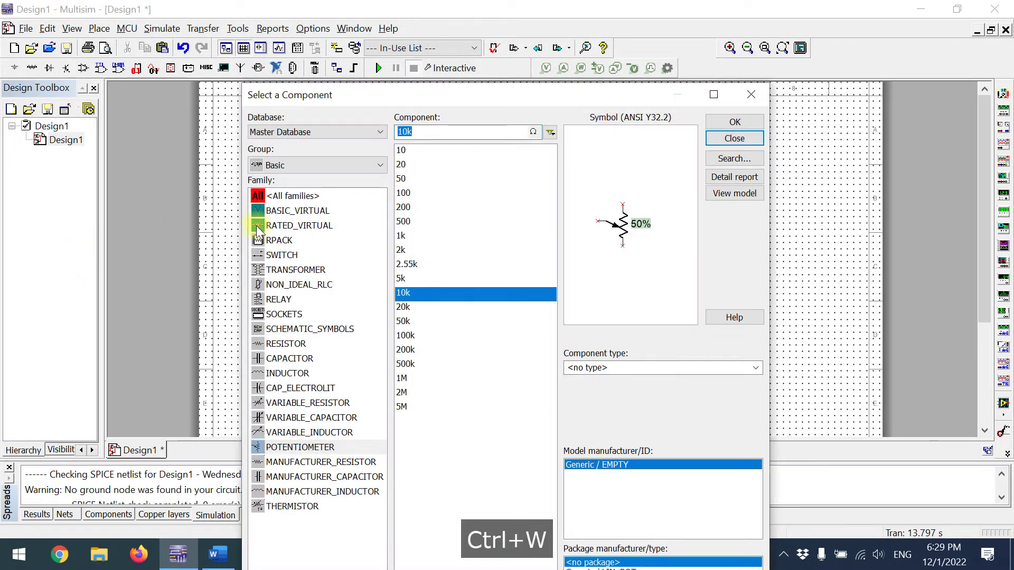
left_click(300, 167)
left_click(299, 165)
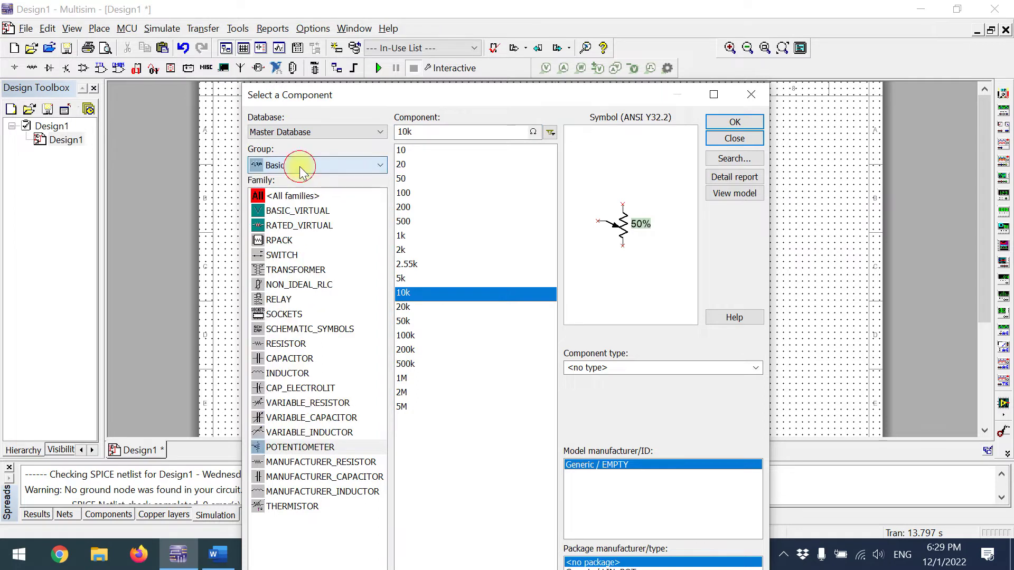
left_click(297, 165)
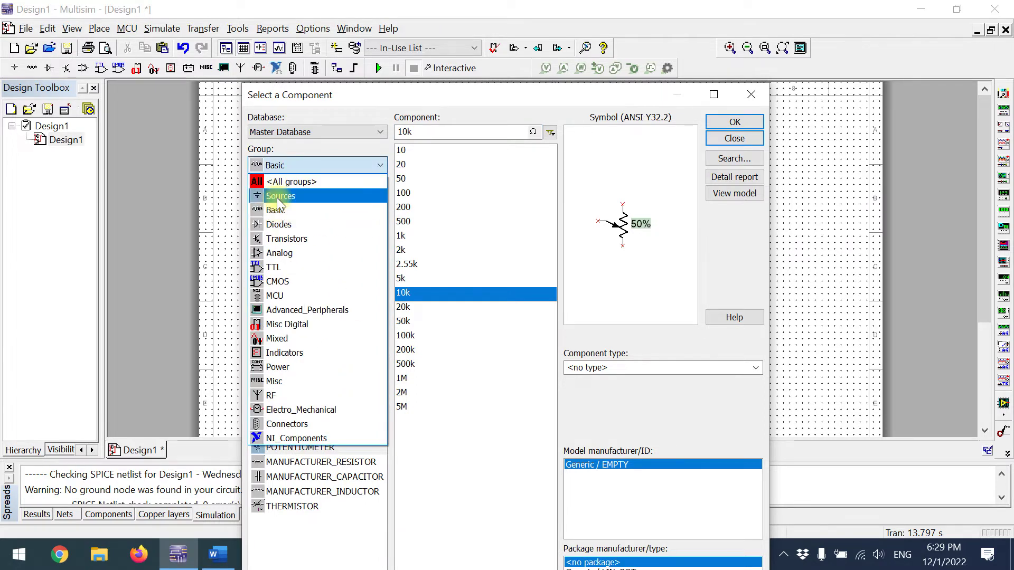
left_click(278, 201)
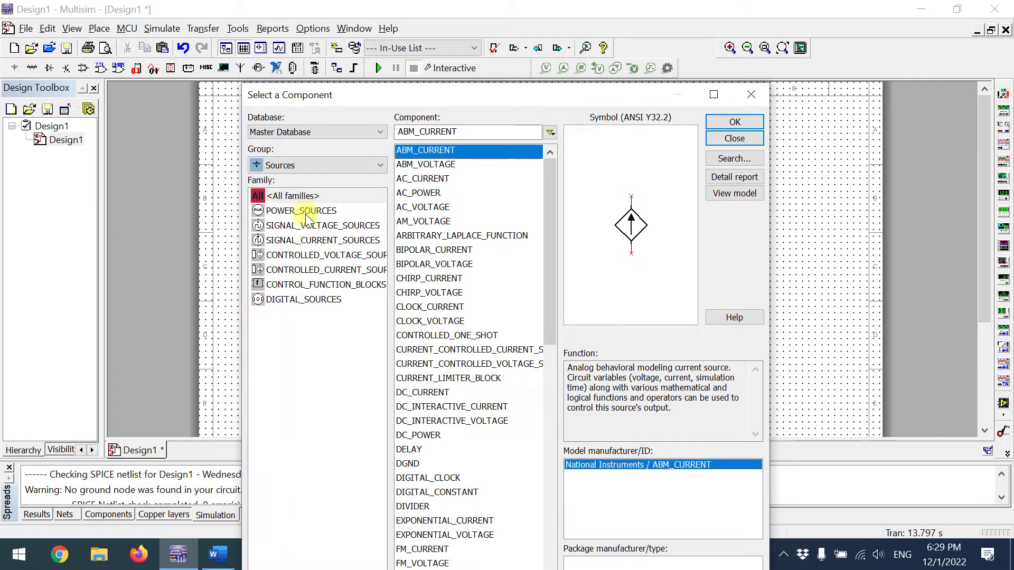
left_click(306, 213)
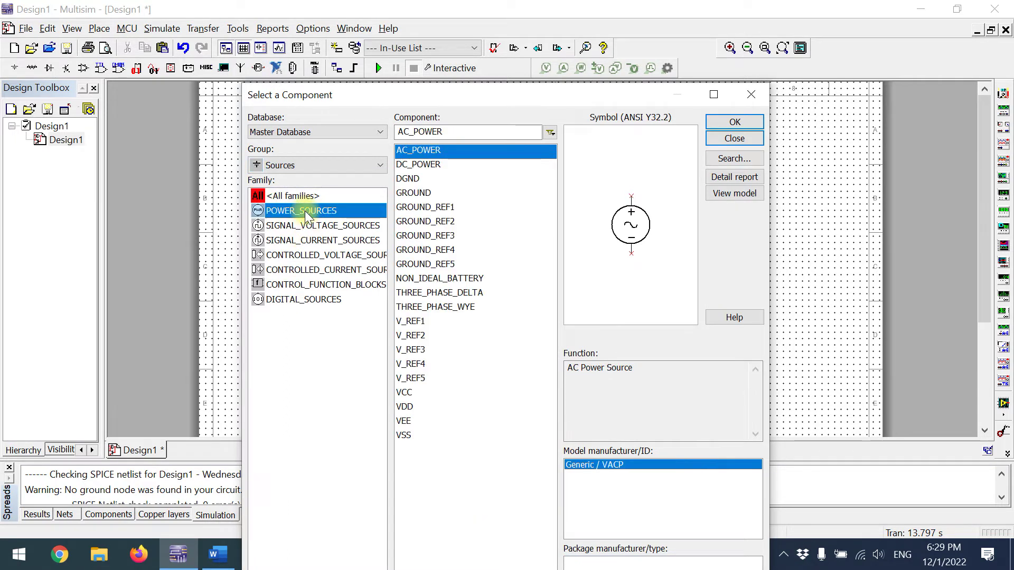
left_click(422, 165)
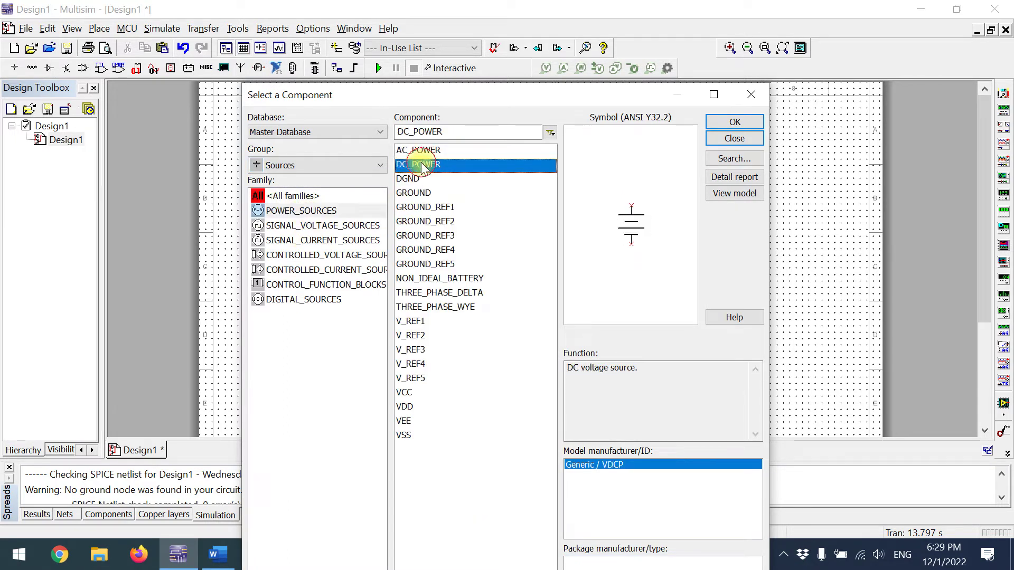
left_click(732, 122)
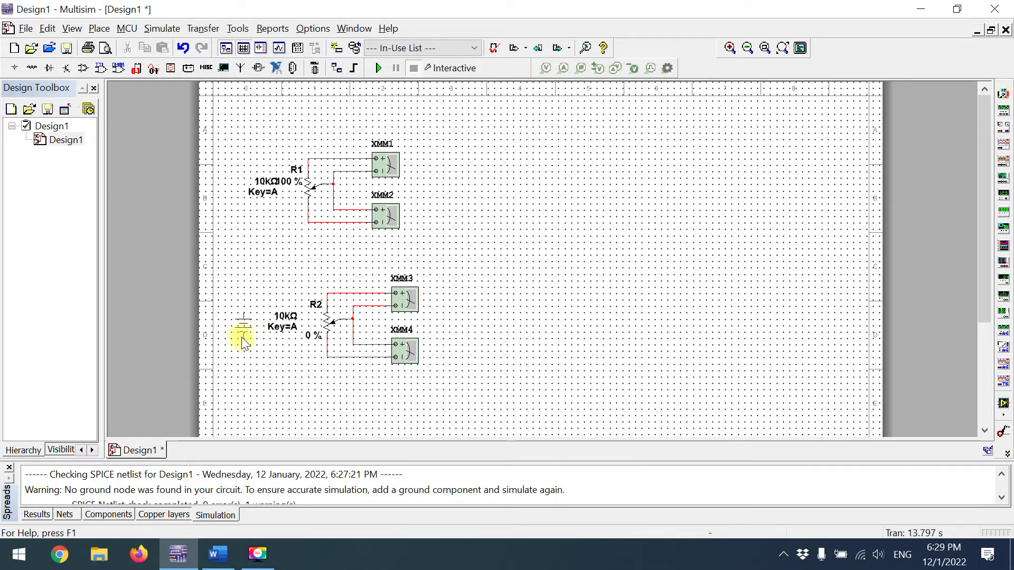
left_click(239, 331)
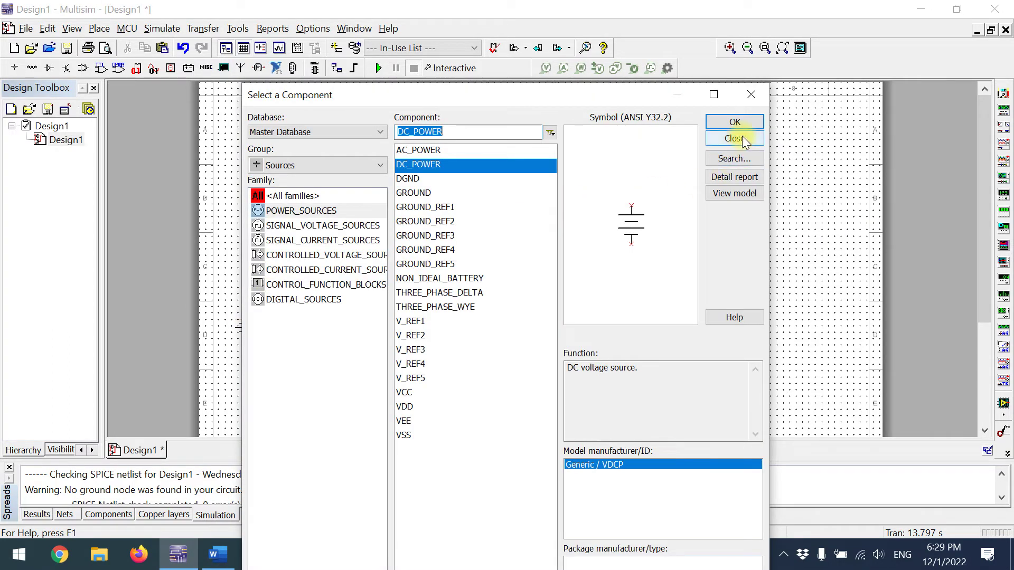
left_click(739, 138)
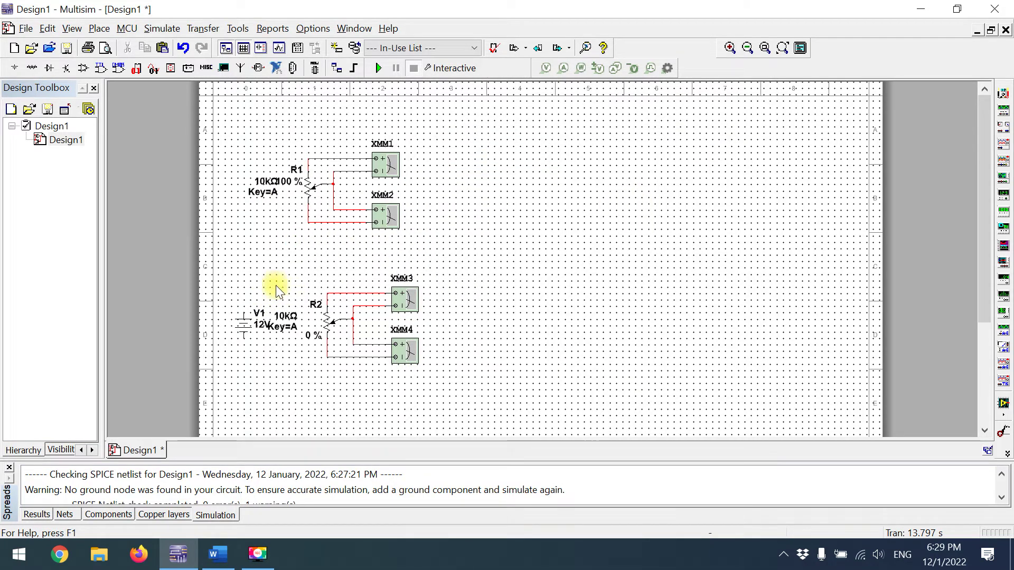
- Place an analog GROUND component below and slightly right of the DC source
key("ctrl+w")
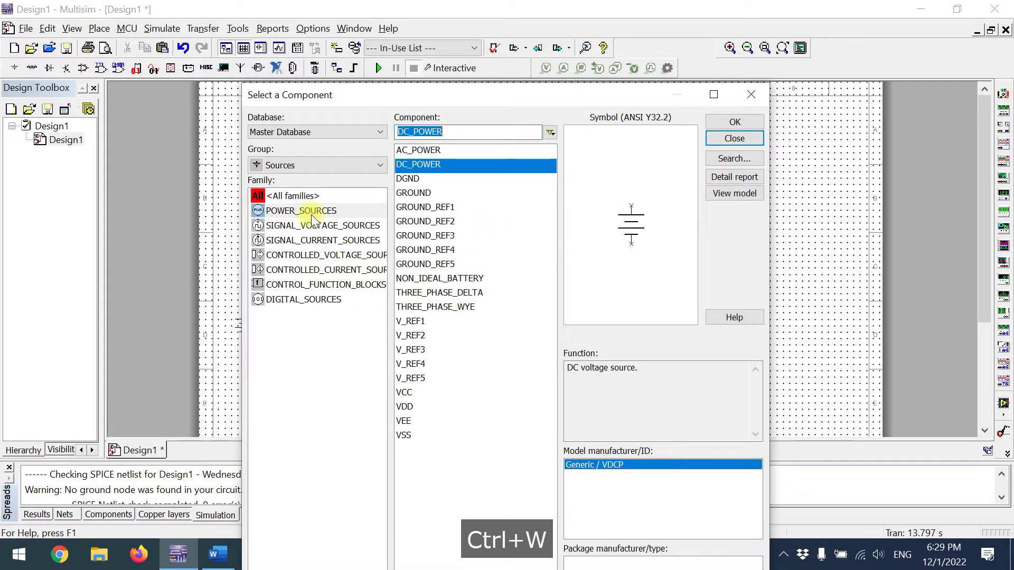
left_click(422, 195)
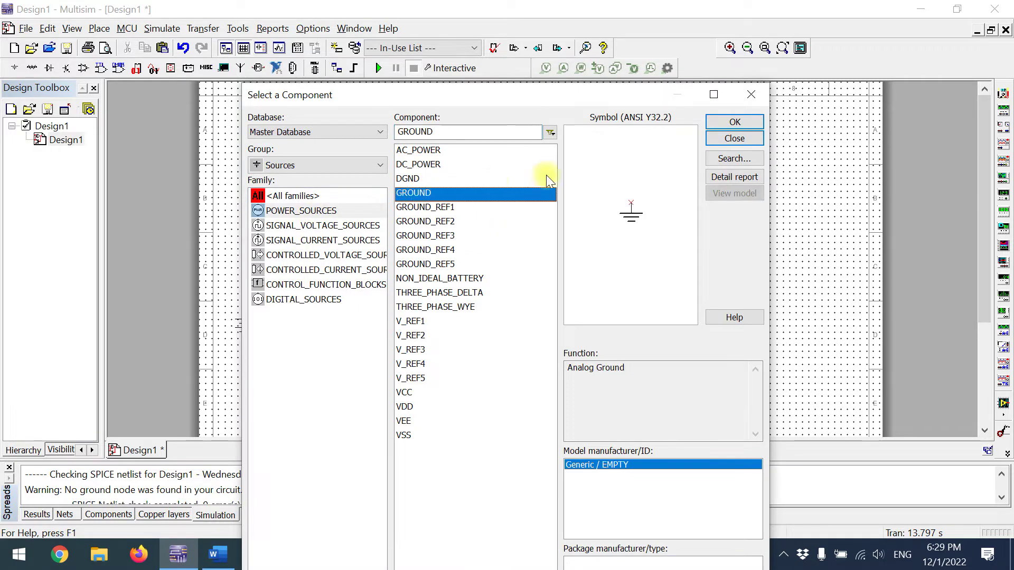
left_click(487, 179)
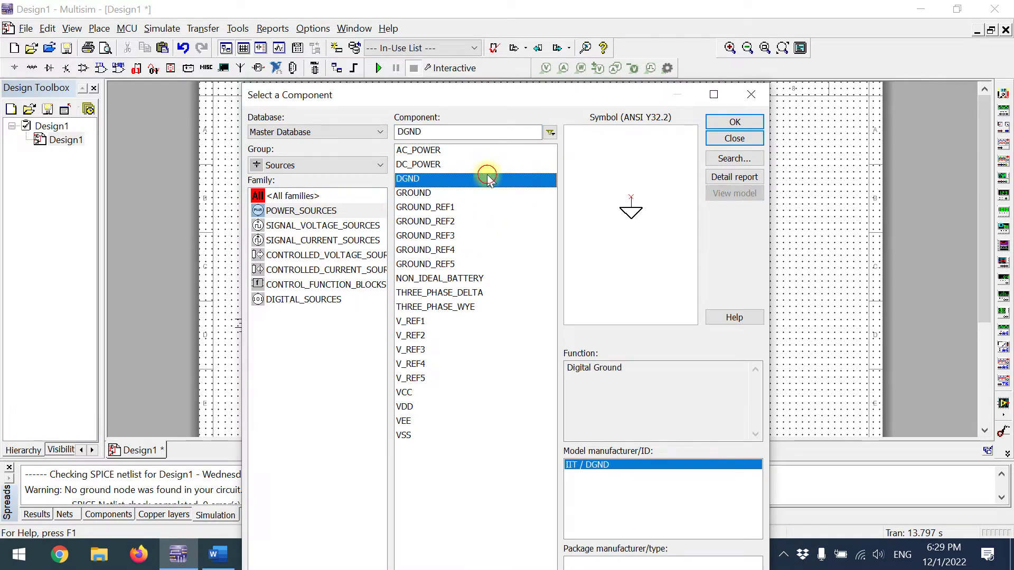
left_click(453, 194)
left_click(734, 122)
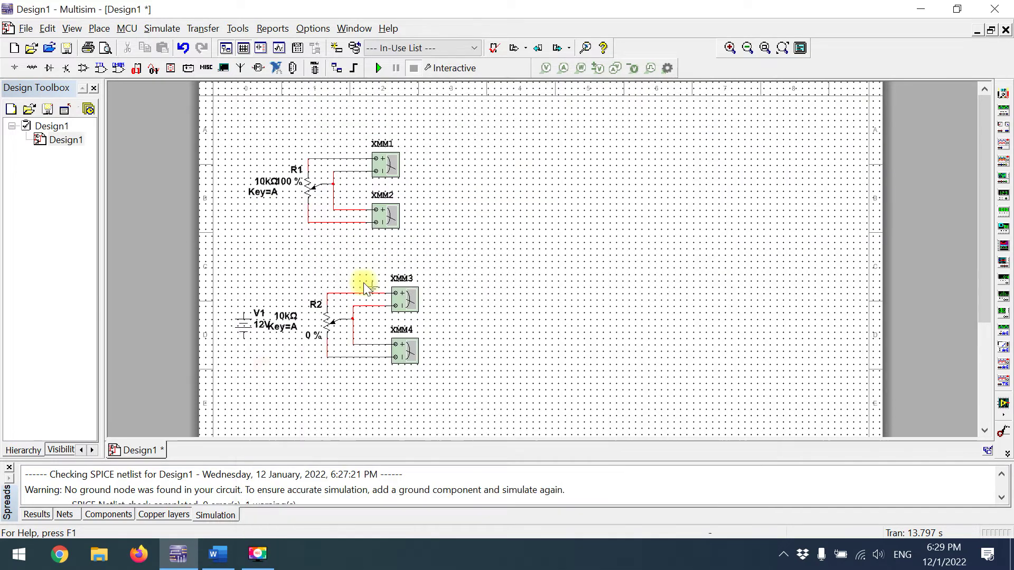
left_click(265, 373)
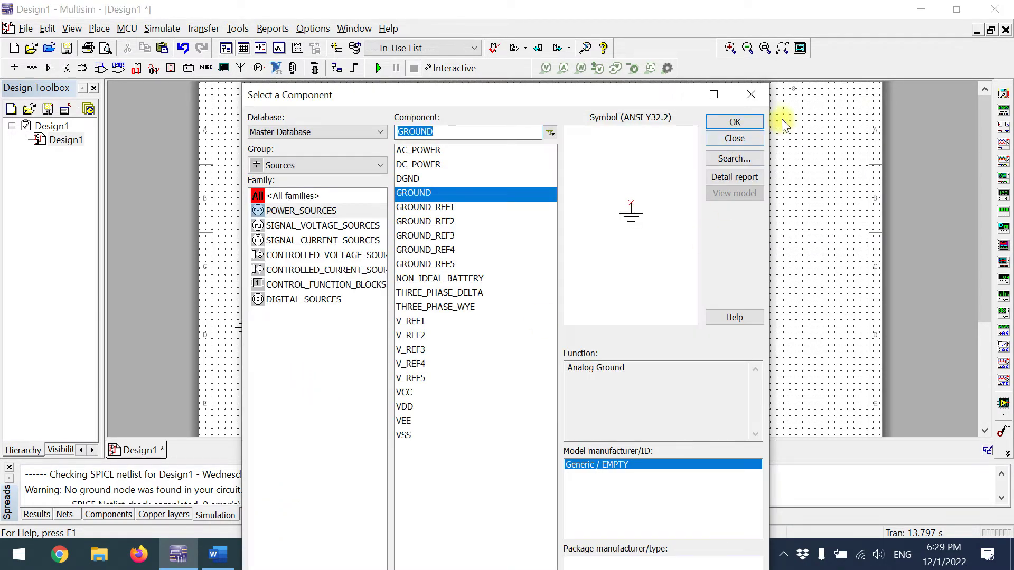
left_click(737, 138)
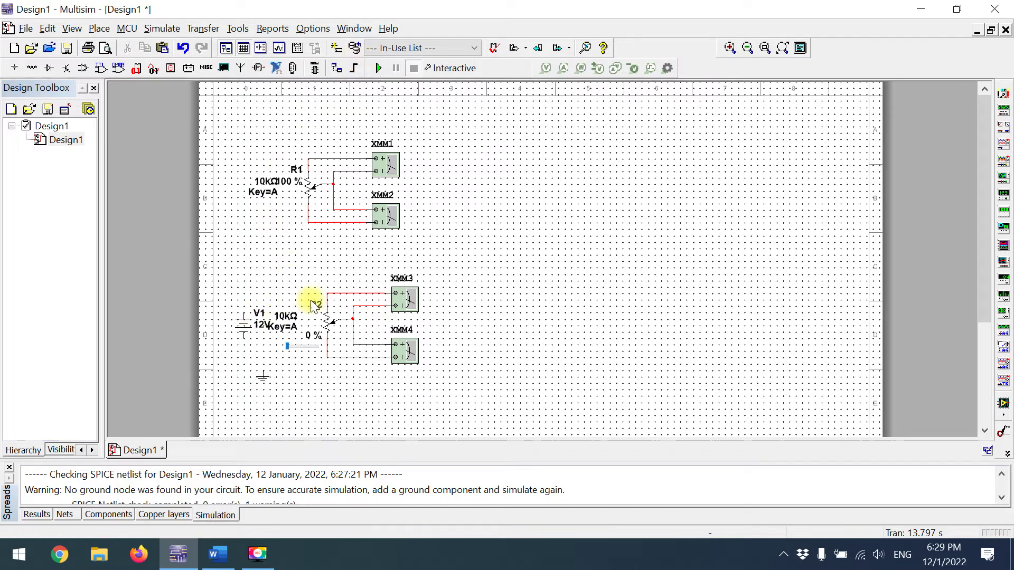
- Wire the DC source across R2's upper and lower ends, and connect the ground to the lower wire
left_click(243, 311)
left_click(328, 299)
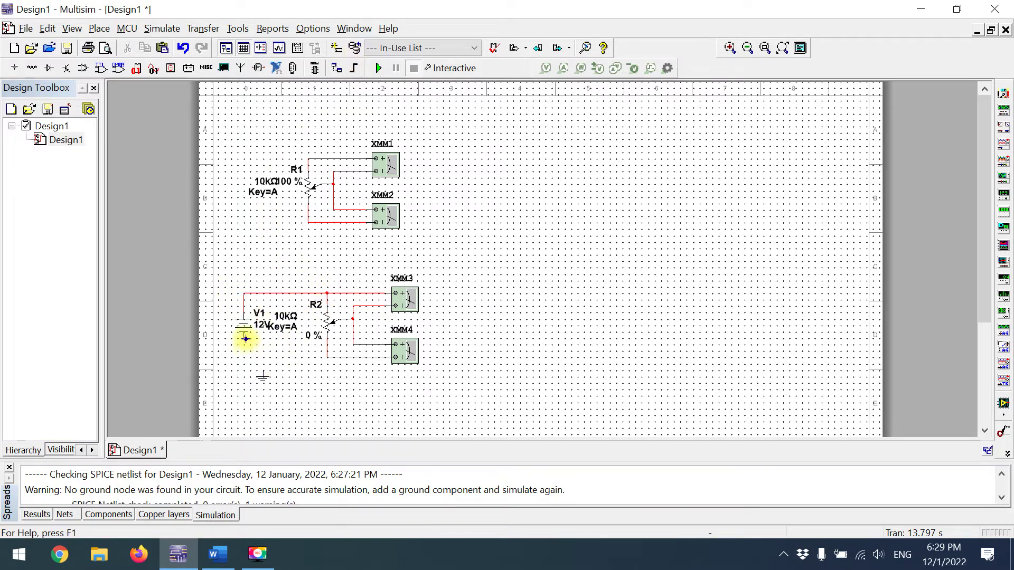
left_click(328, 357)
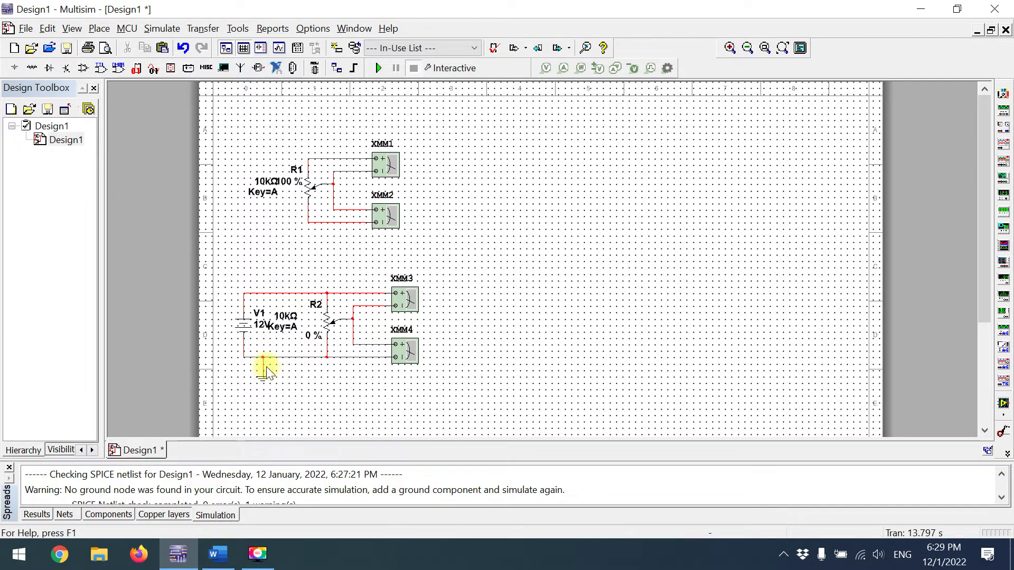
- Set the DC source V1's voltage to 5 V
left_click(256, 323)
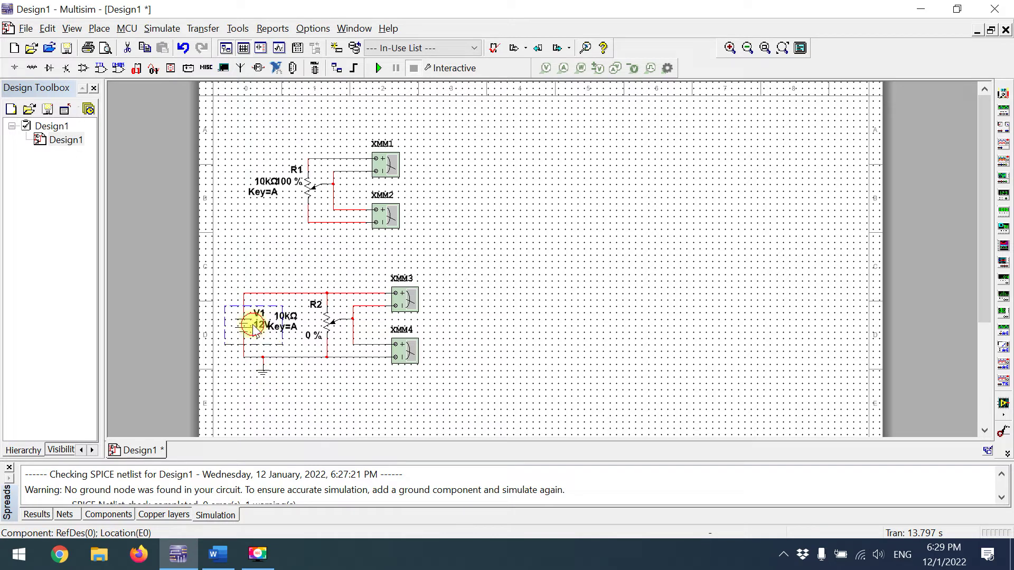
left_click(265, 326)
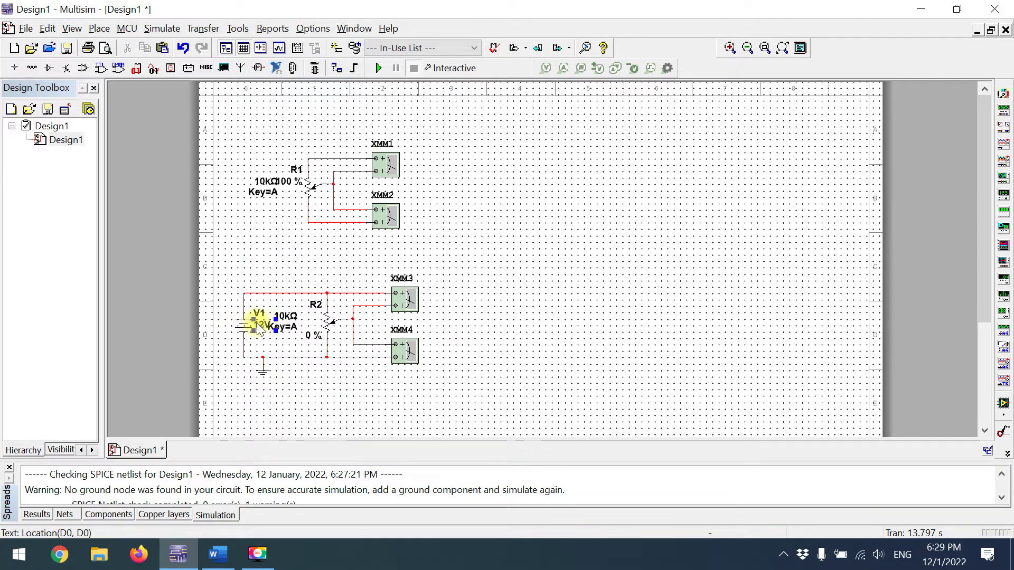
double_click(246, 329)
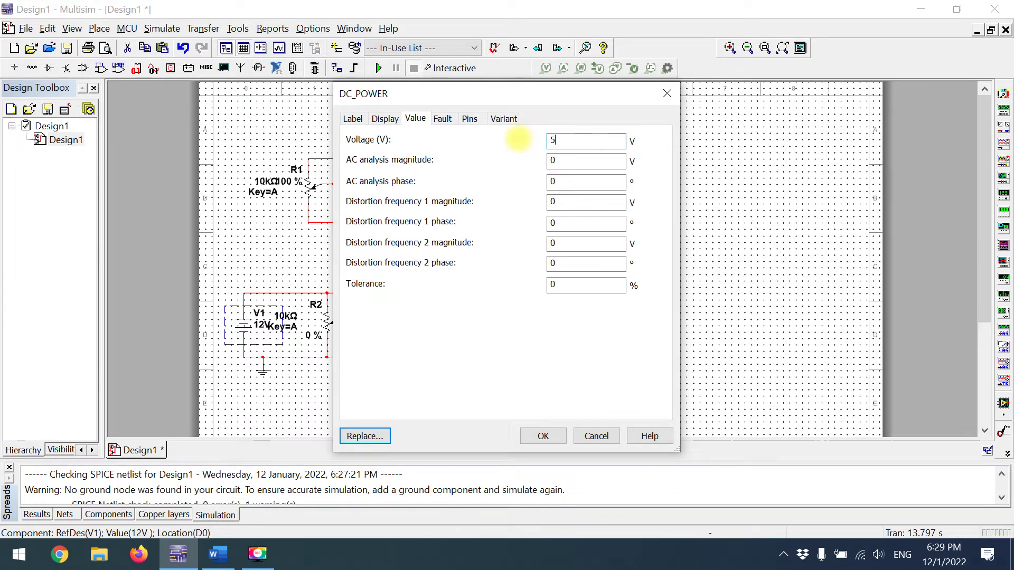
key("Return")
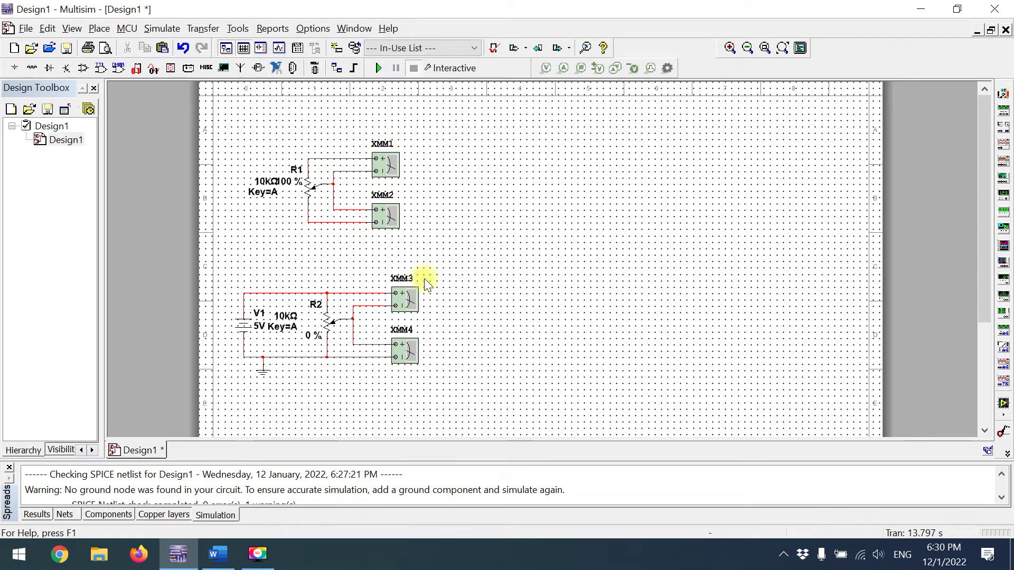
- Switch multimeters XMM3 and XMM4 from resistance to DC voltage measurement
double_click(400, 302)
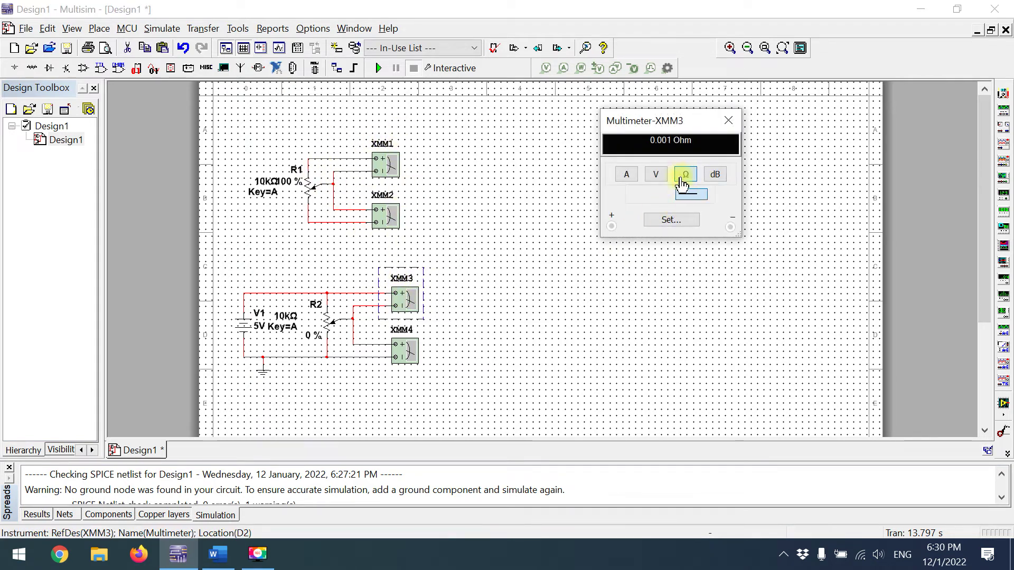
left_click(654, 175)
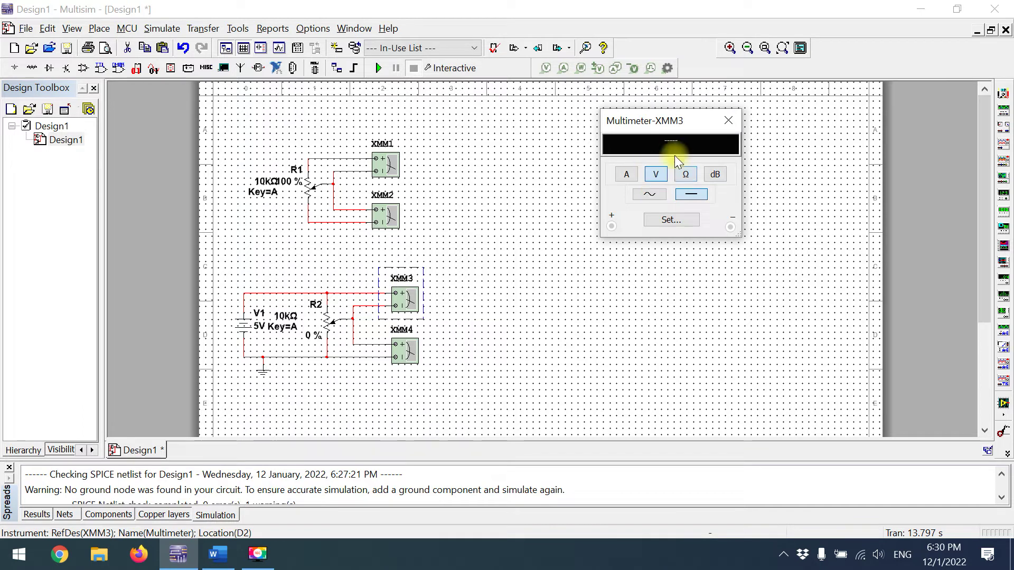
left_click(728, 120)
left_click(416, 355)
double_click(416, 354)
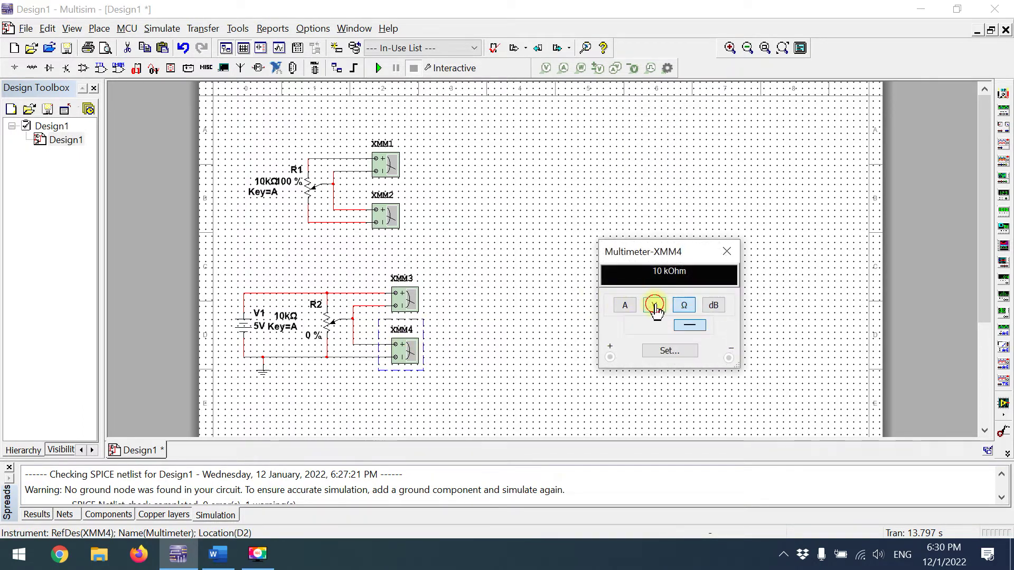
left_click(654, 305)
left_click(726, 251)
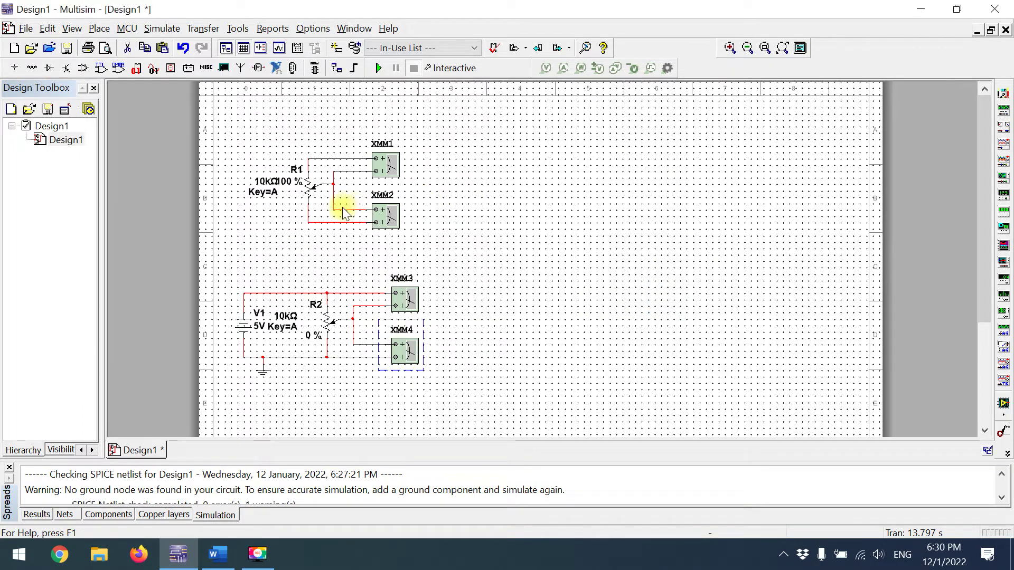
- Open the readouts of all four multimeters and arrange them in a two-by-two grid beside the circuits, XMM1 and XMM2 above XMM3 and XMM4
double_click(429, 298)
left_click_drag(655, 120, 482, 273)
double_click(402, 347)
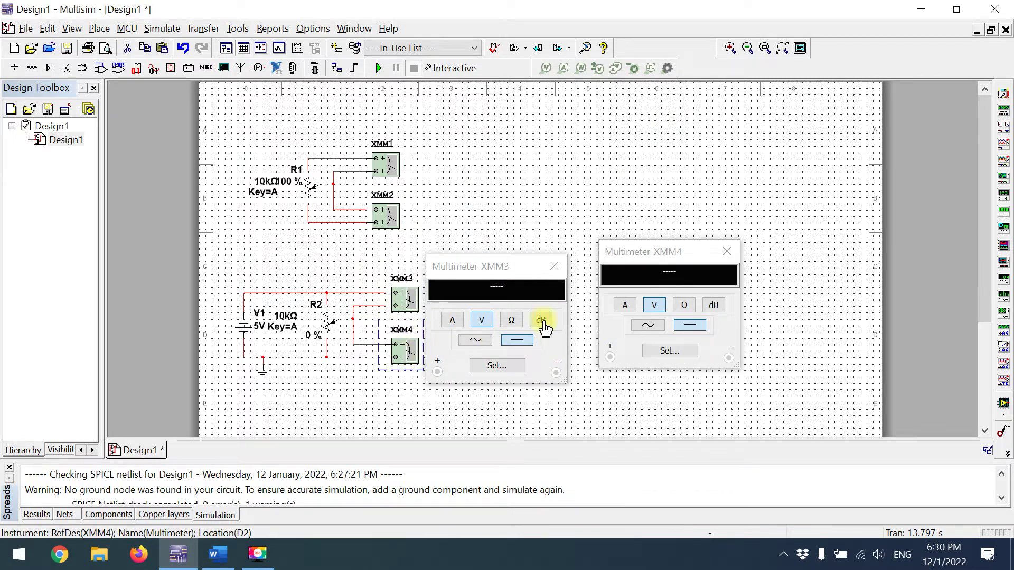
left_click_drag(619, 251, 616, 274)
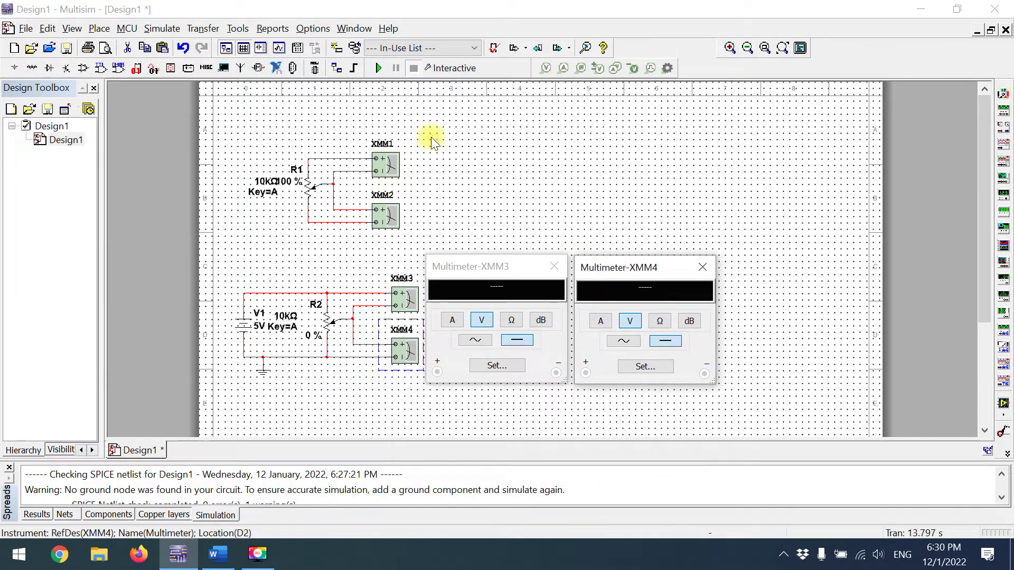
double_click(386, 165)
left_click_drag(658, 119, 481, 130)
double_click(387, 213)
left_click_drag(655, 248, 628, 132)
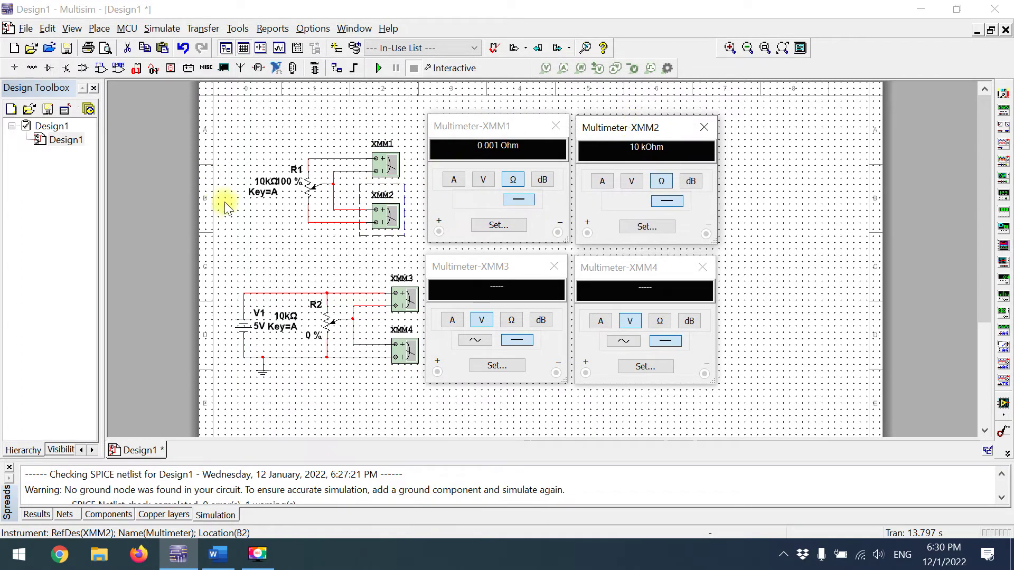
mouse_move(276, 338)
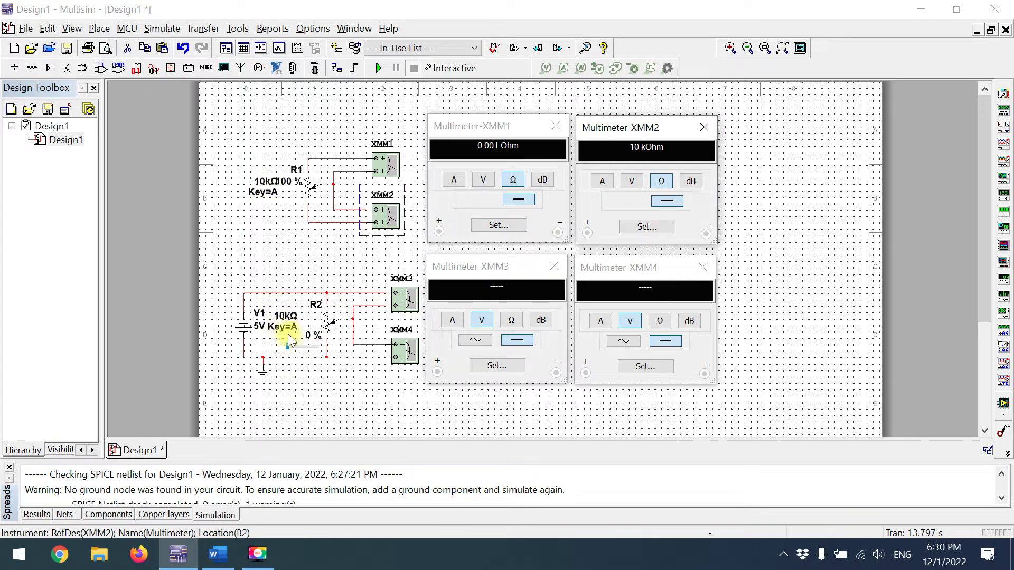
left_click(272, 182)
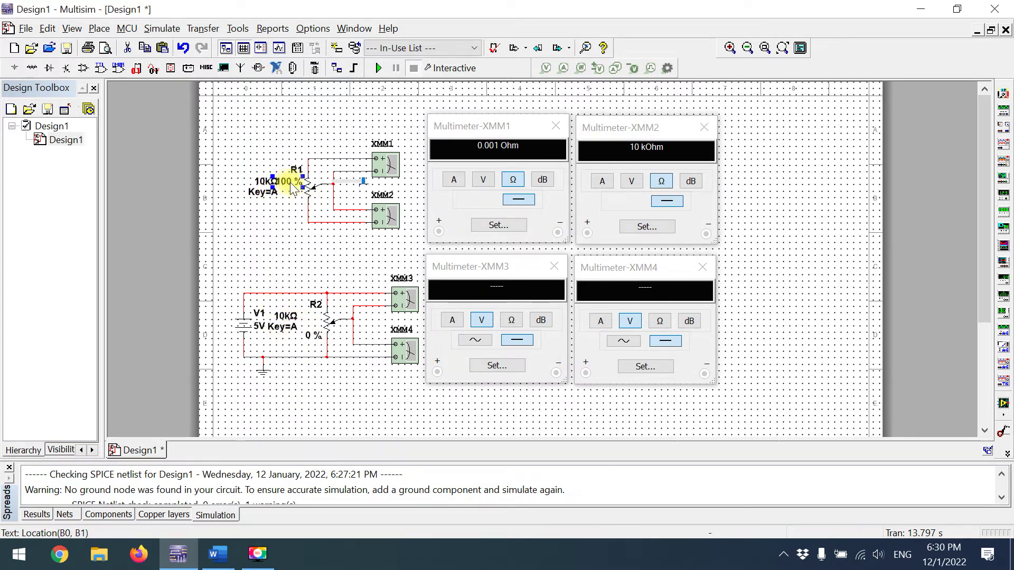
left_click(268, 201)
double_click(290, 182)
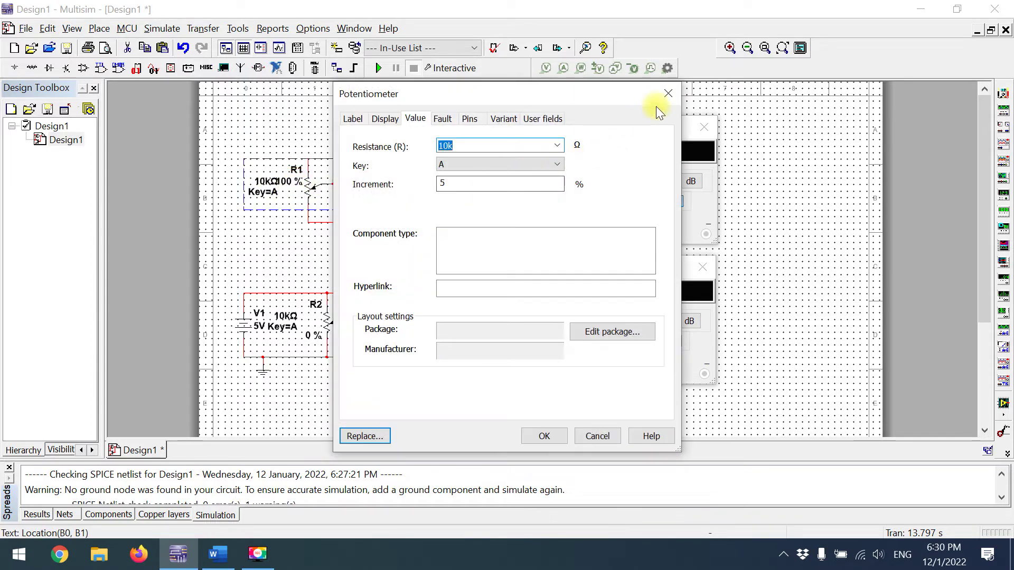
left_click(667, 94)
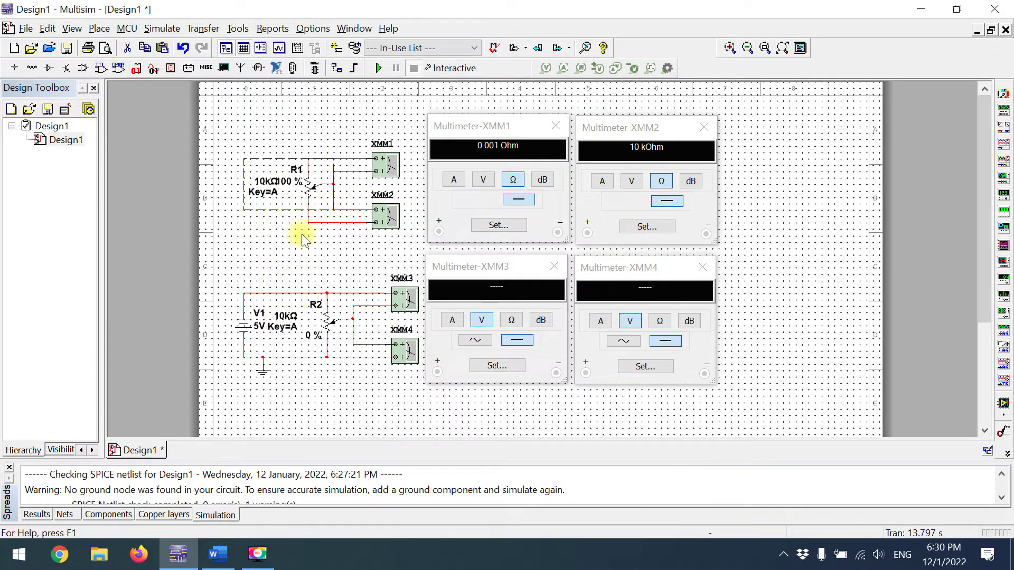
left_click(290, 186)
left_click_drag(362, 182, 333, 188)
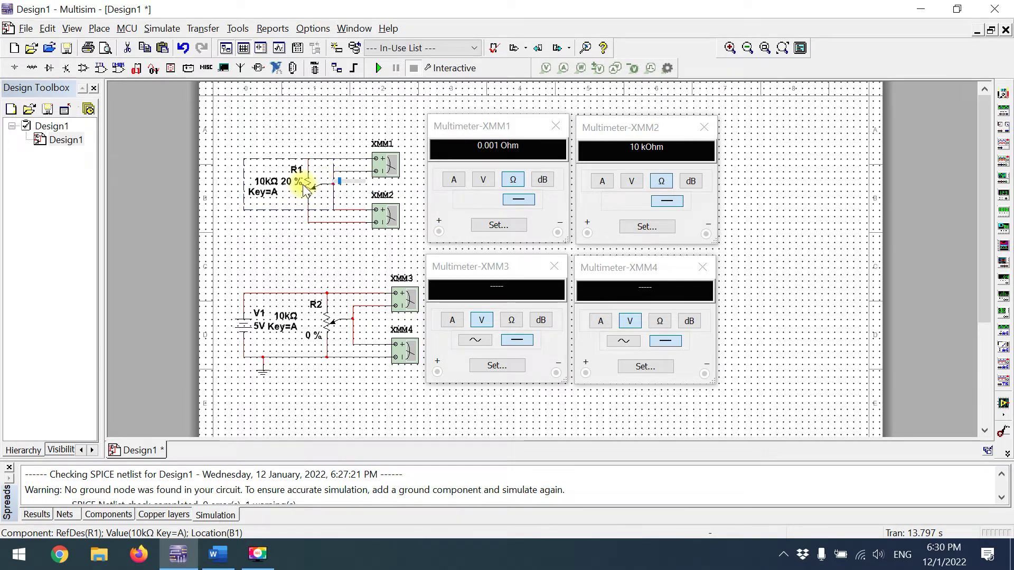
left_click(344, 182)
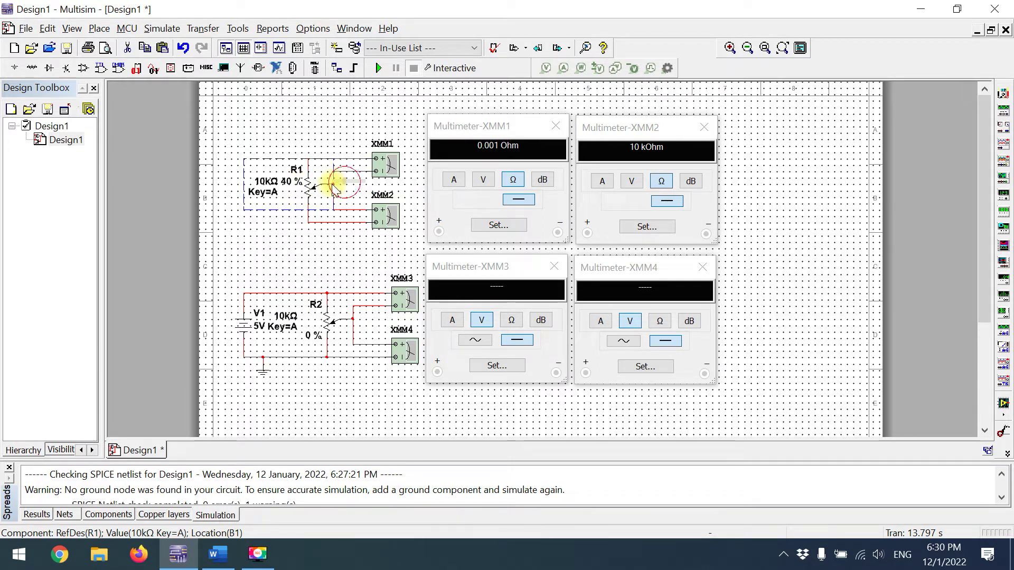
left_click_drag(295, 181, 294, 188)
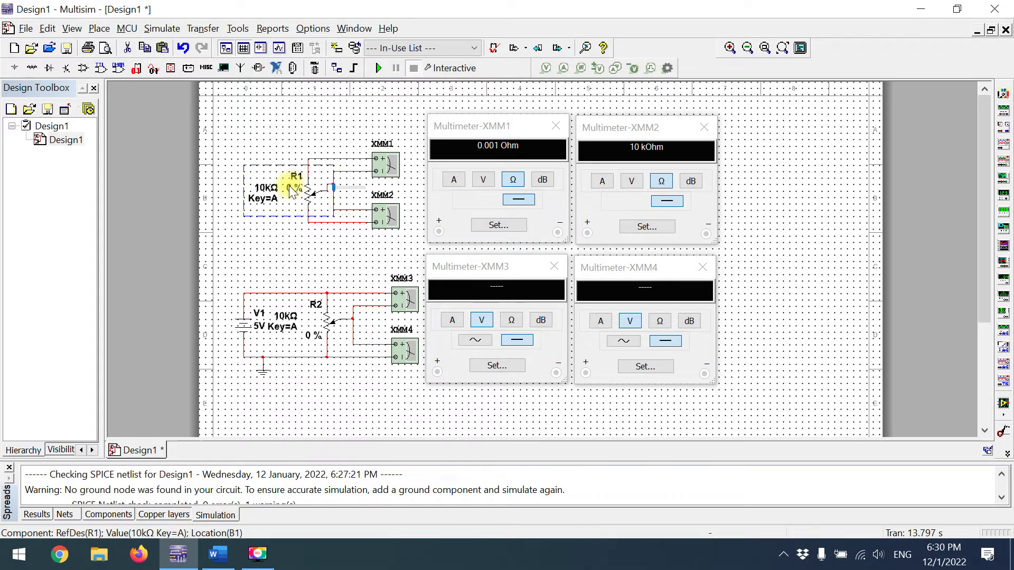
key("ctrl+z")
key("ctrl+z")
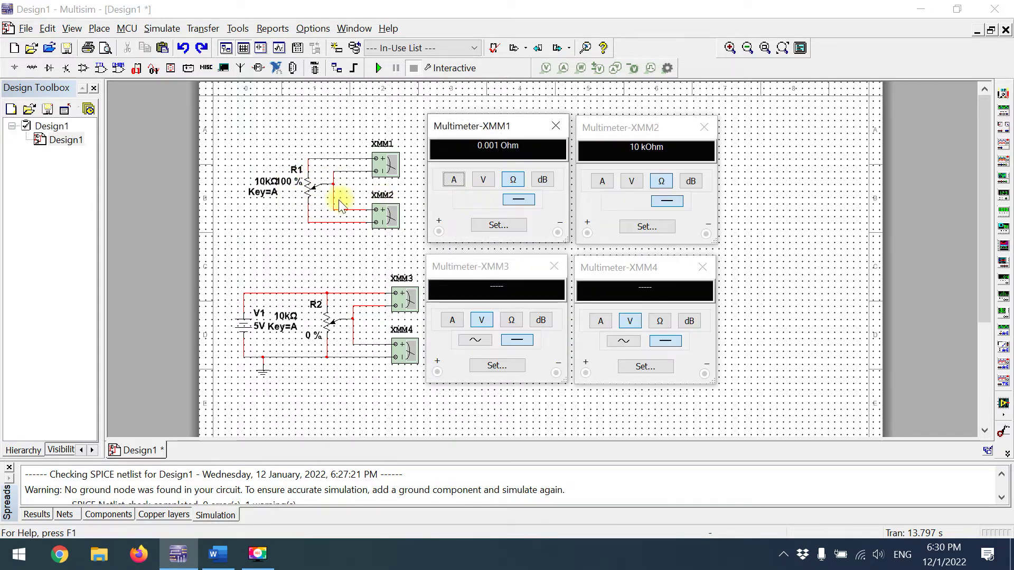
- Move R1's percentage label below its value text and set its wiper to 0 %
left_click(296, 186)
left_click(296, 174)
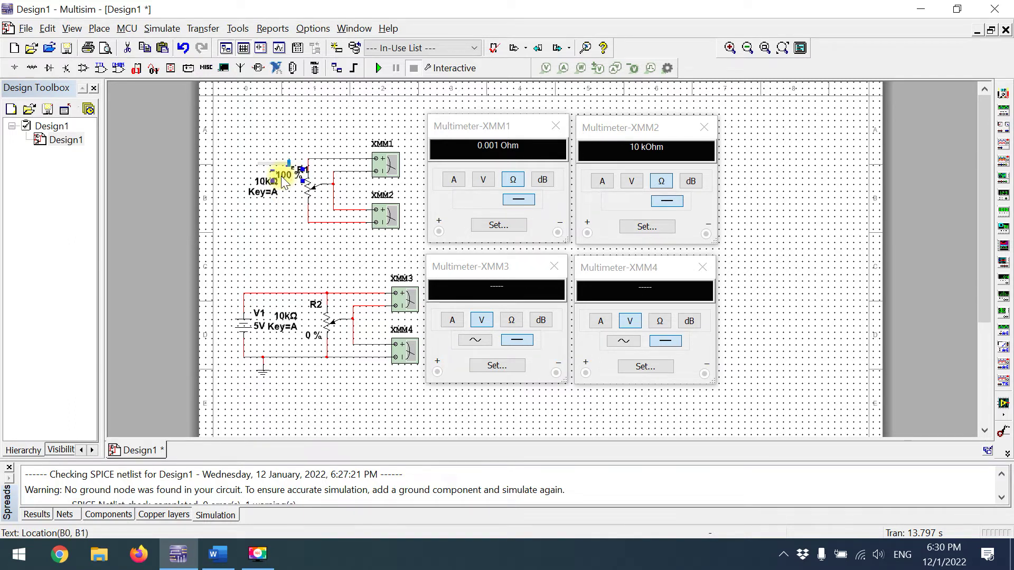
left_click_drag(284, 181, 288, 206)
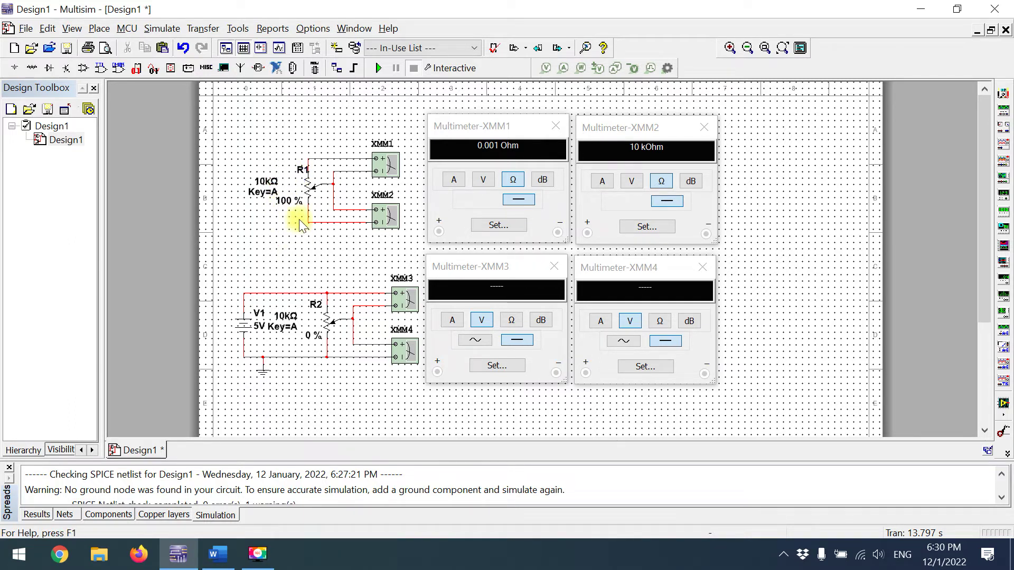
left_click(296, 211)
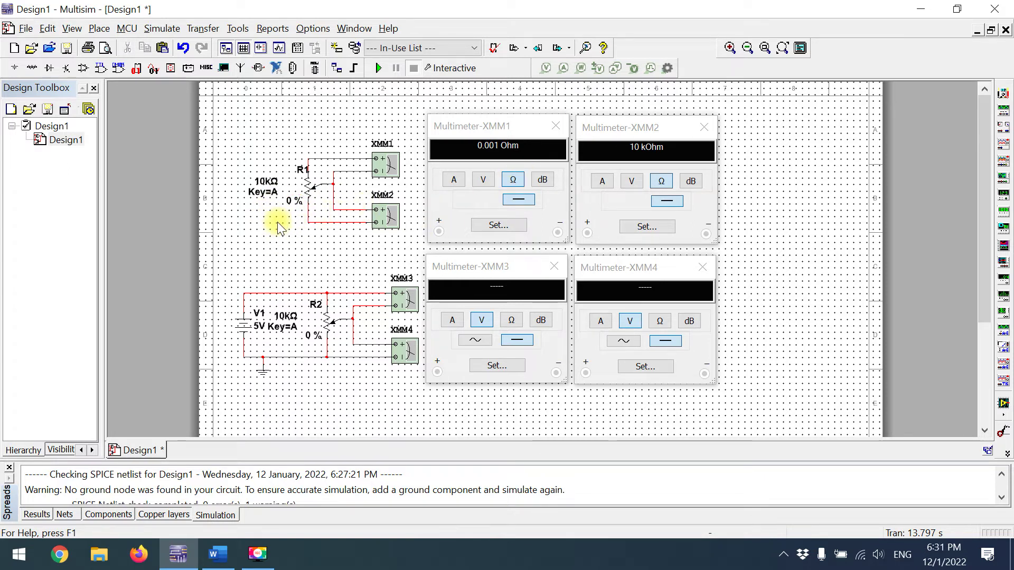
- Run the simulation and raise the wipers of R1 and R2 together in increments up to 50 %
left_click(378, 69)
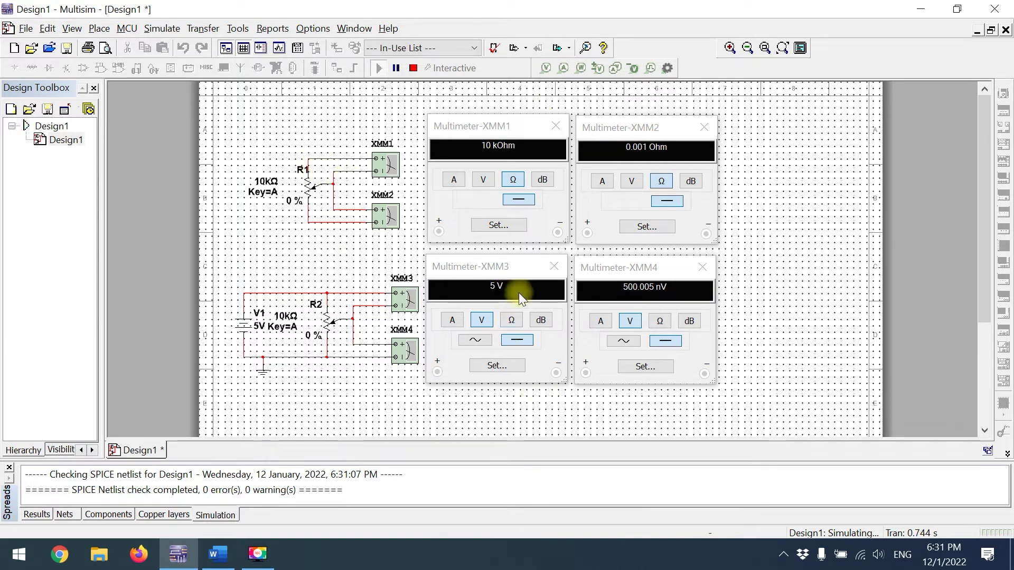
key("a")
key("a")
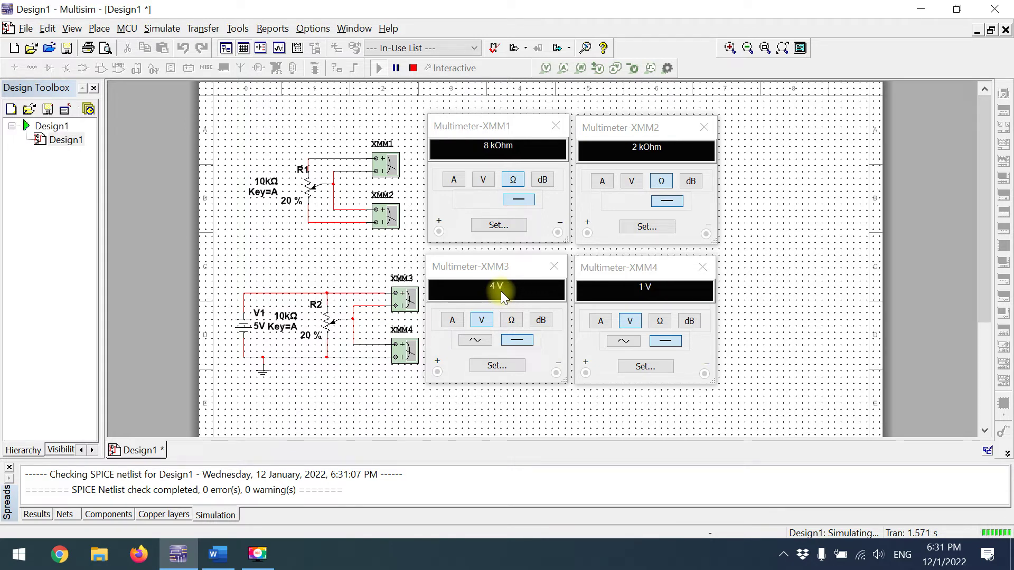
key("a")
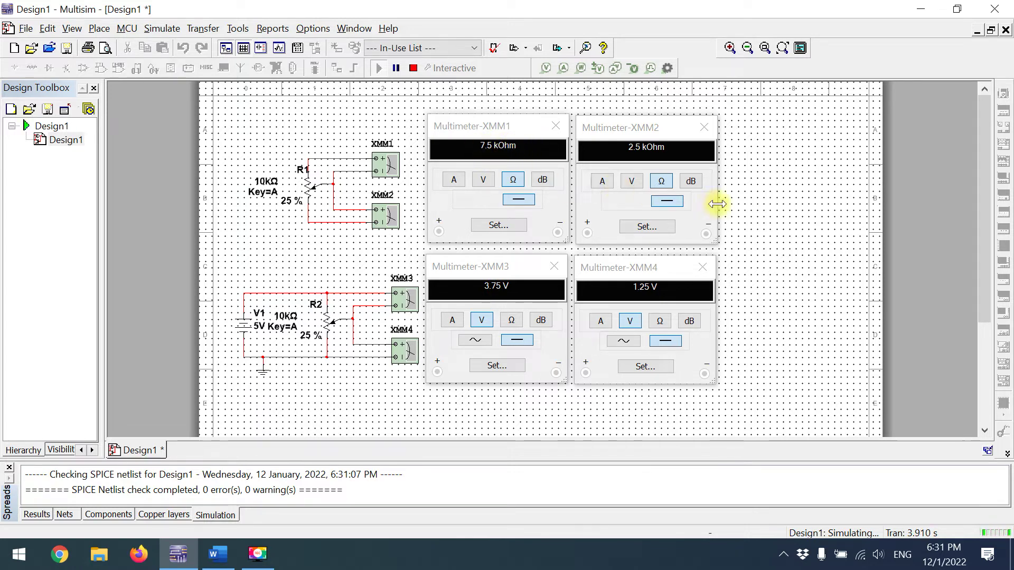
key("a")
key("a")
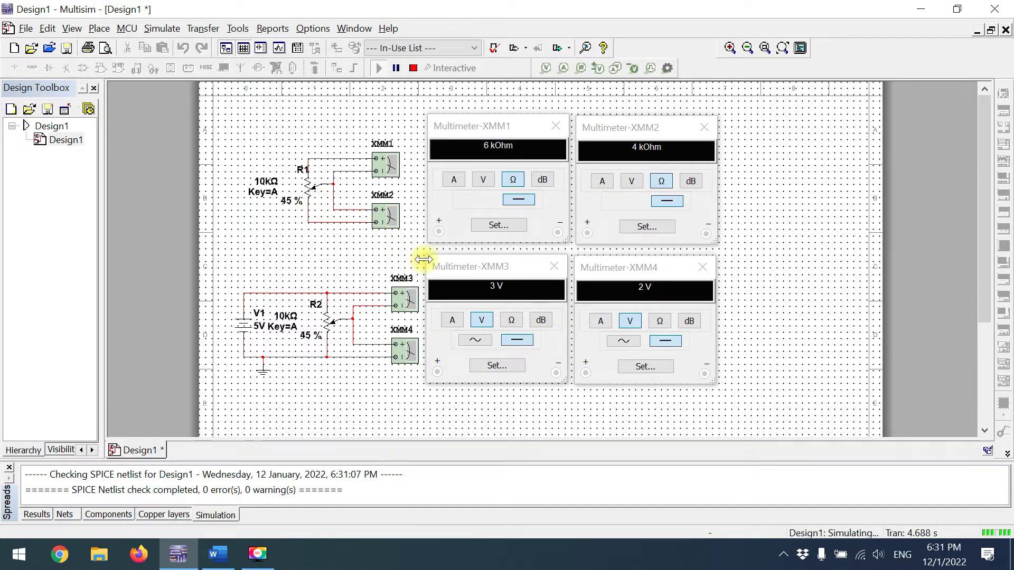
key("a")
- Switch to the Potentiometer.docx document in Word and examine the voltage divider circuit and the V_CB calculation below it
left_click(218, 555)
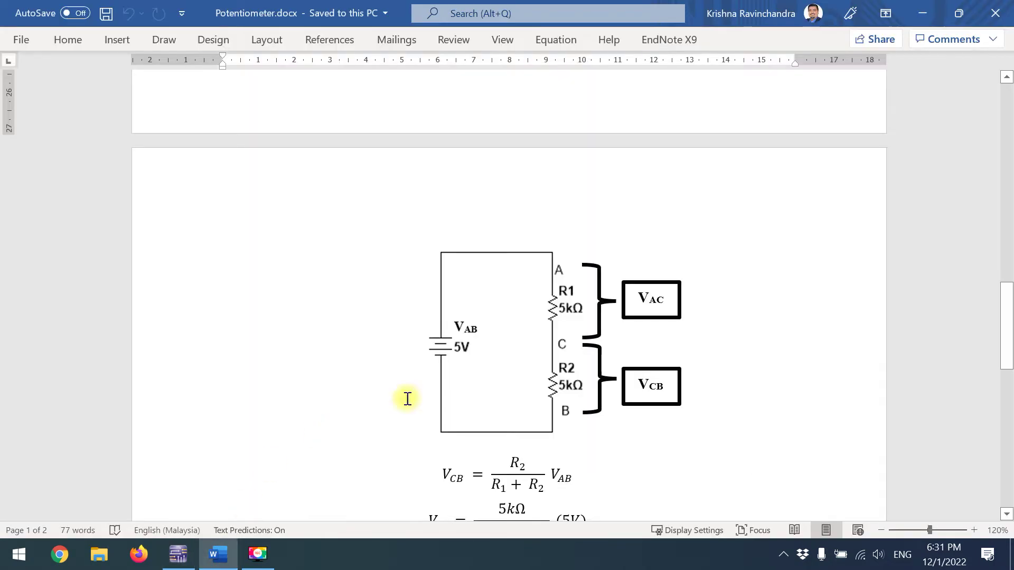
scroll(543, 324, "down", 4)
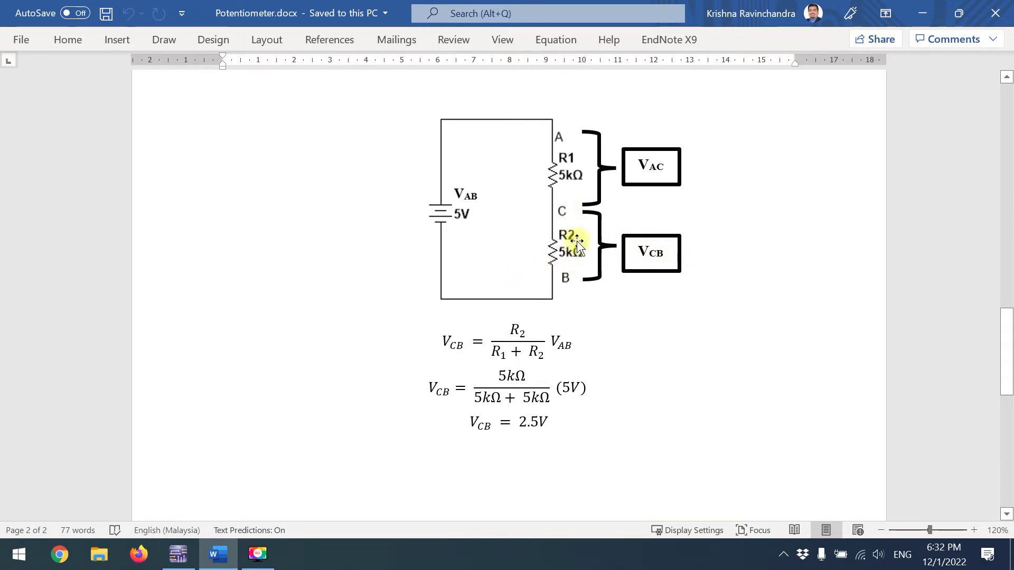
left_click(514, 340)
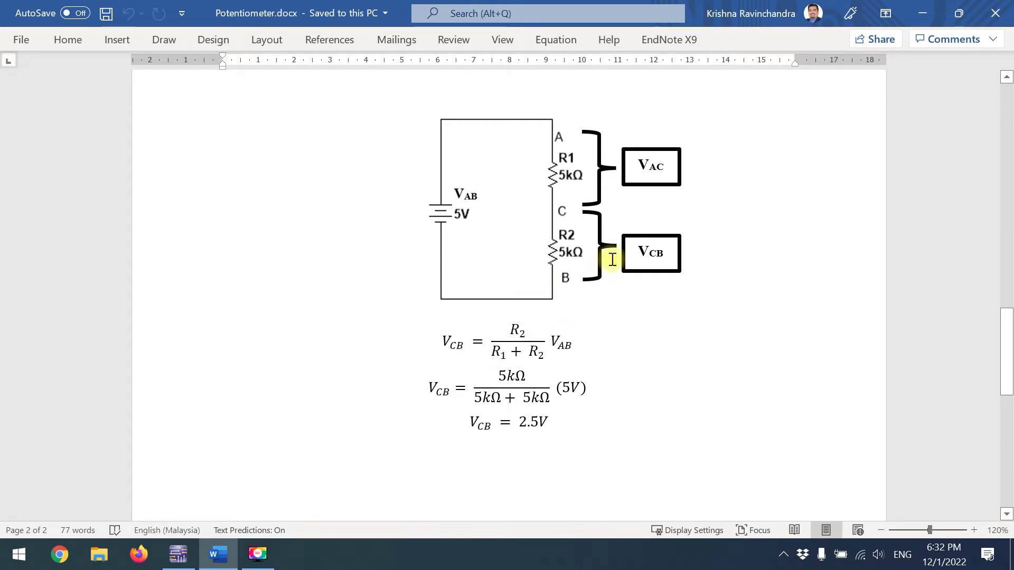
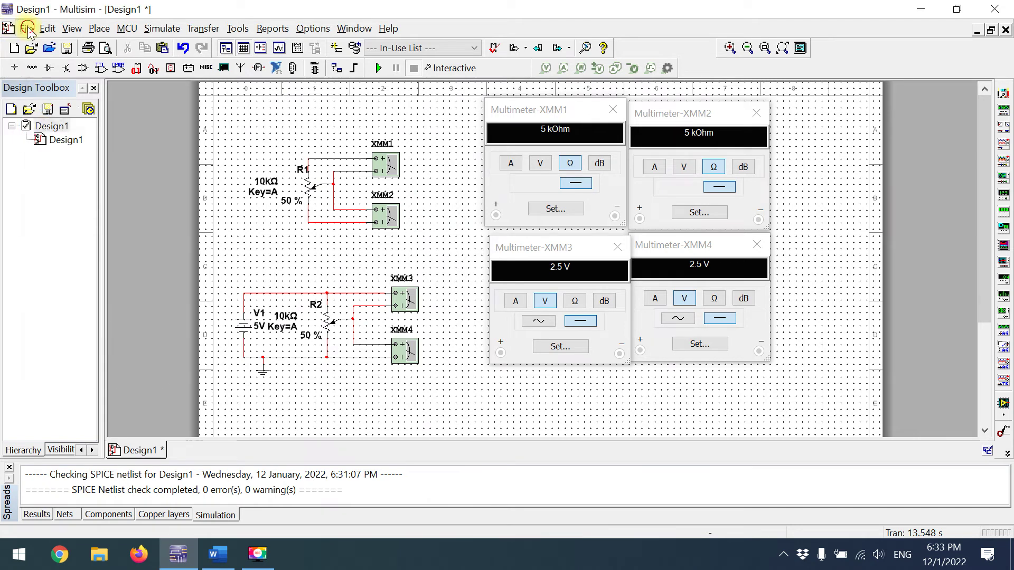
- Create a new blank design alongside Design1
left_click(27, 28)
left_click(26, 28)
left_click(34, 58)
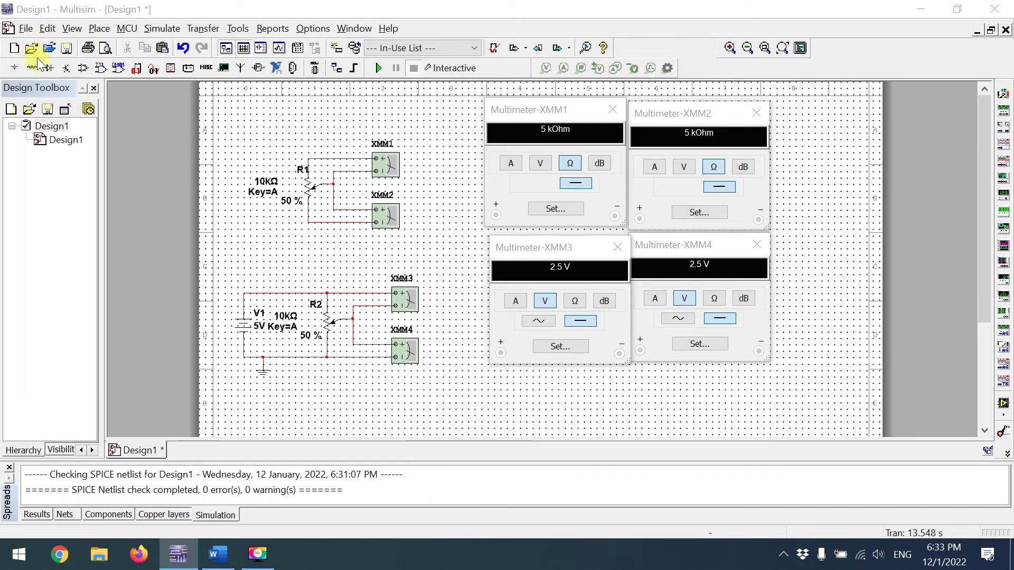
left_click(652, 462)
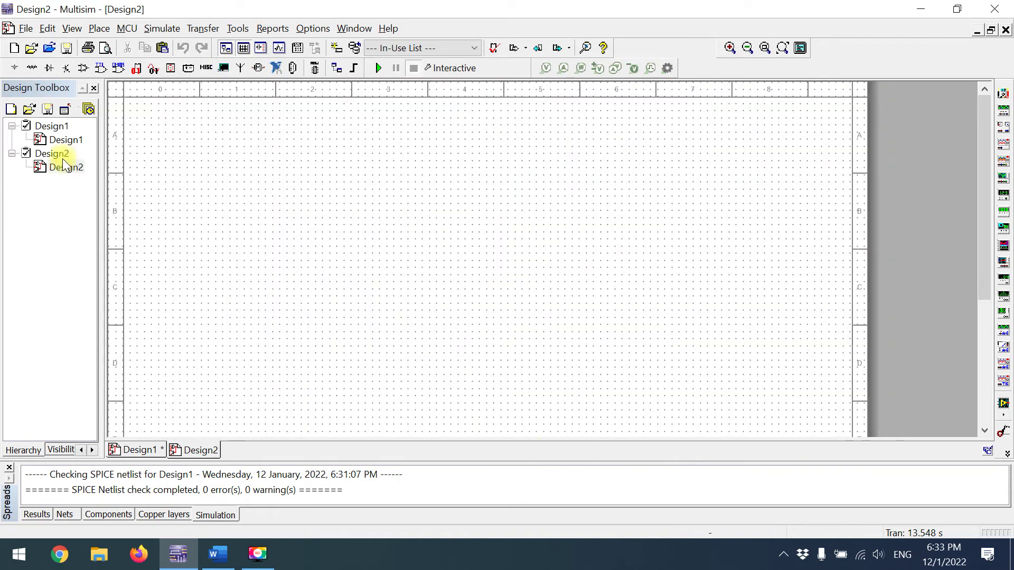
- Copy both potentiometer circuits with their multimeters from Design1 and paste them into Design2
double_click(66, 140)
left_click_drag(443, 138, 234, 404)
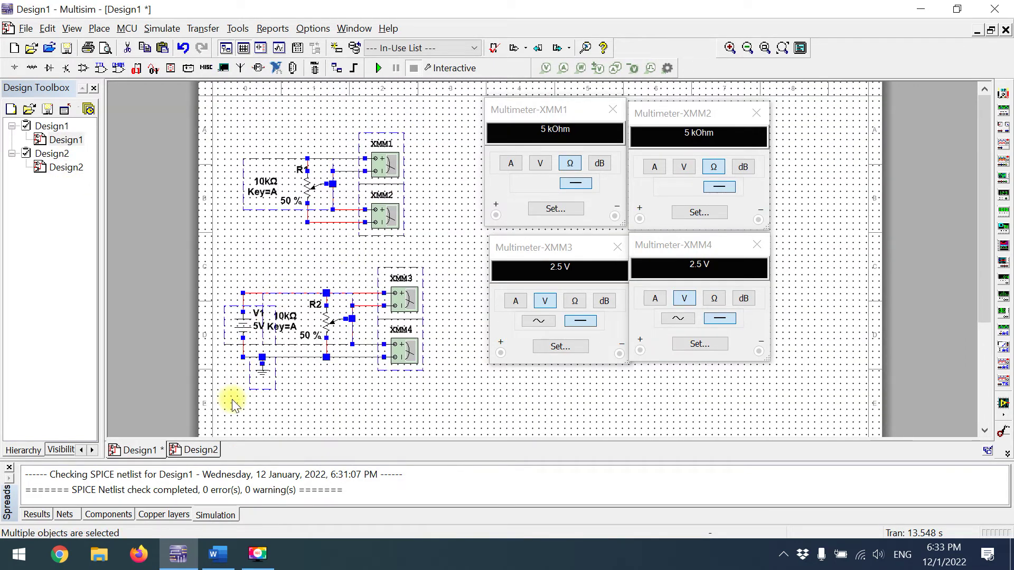
key("ctrl+c")
double_click(62, 167)
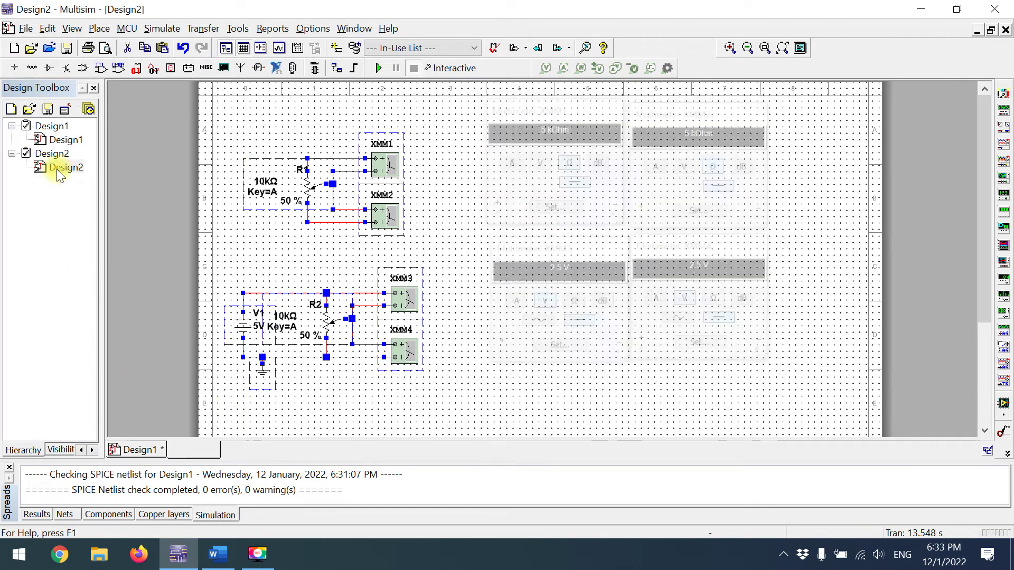
key("ctrl+v")
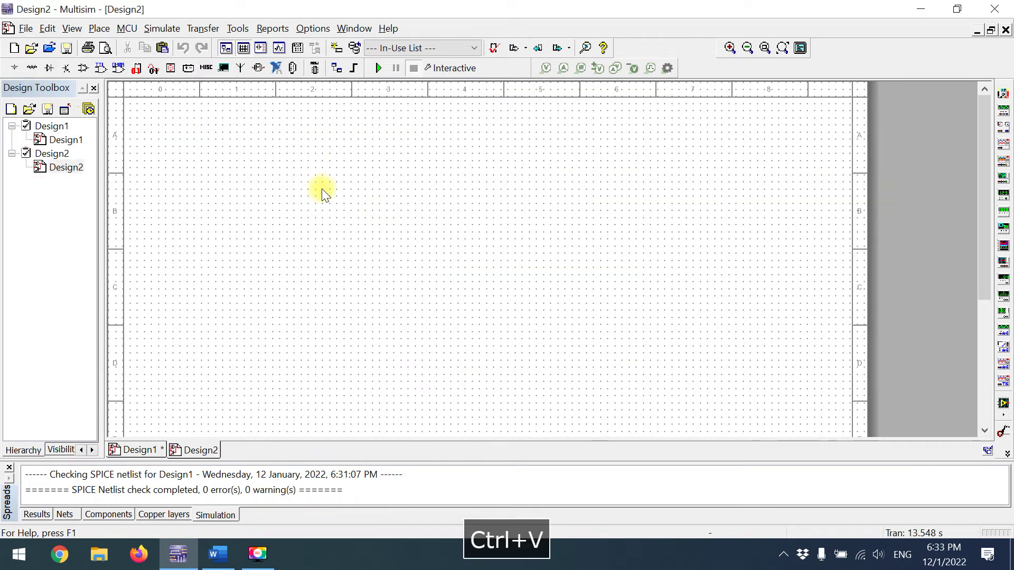
left_click(337, 330)
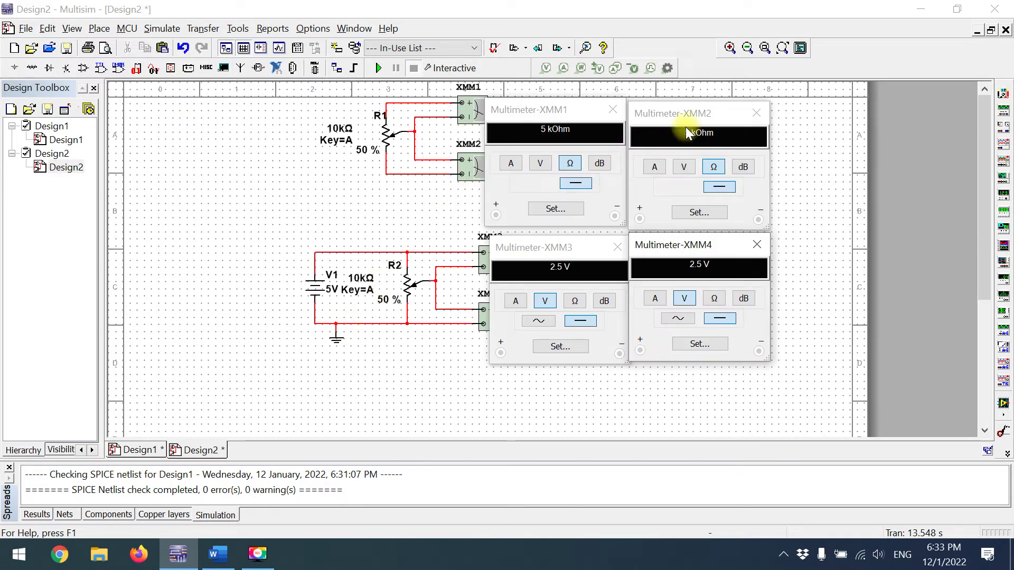
- Close the readout windows of multimeters XMM1, XMM2, XMM3 and XMM4
left_click(613, 110)
left_click(756, 113)
left_click(755, 246)
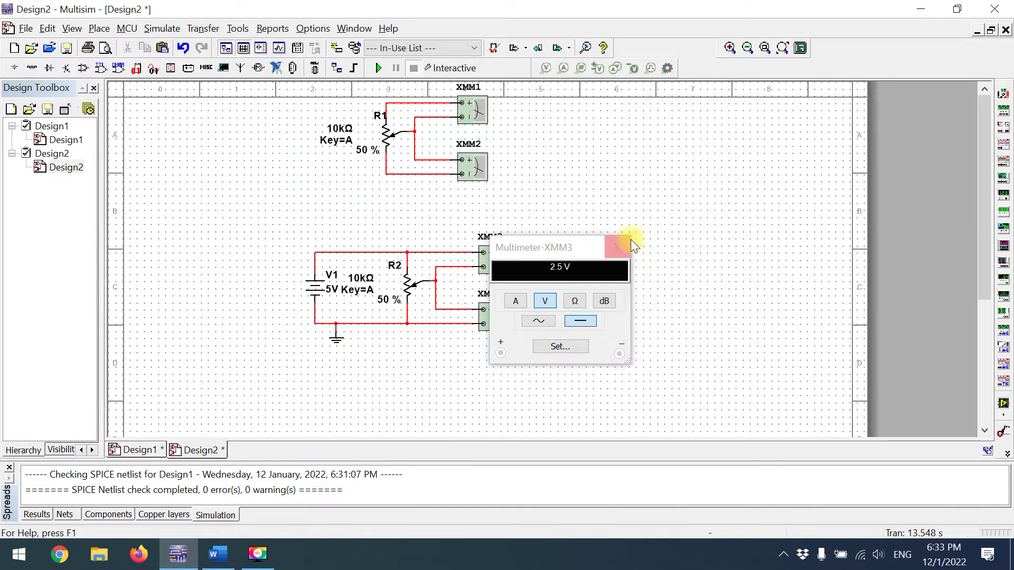
left_click(618, 247)
- Move both pasted circuits together further down and slightly left on the Design2 sheet
key("ctrl+a")
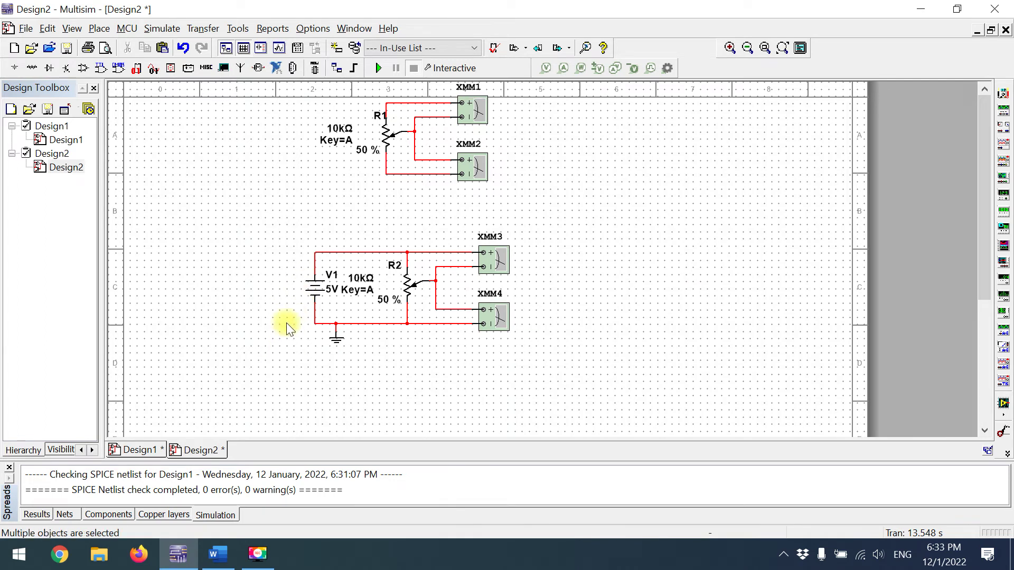
left_click_drag(484, 123, 447, 202)
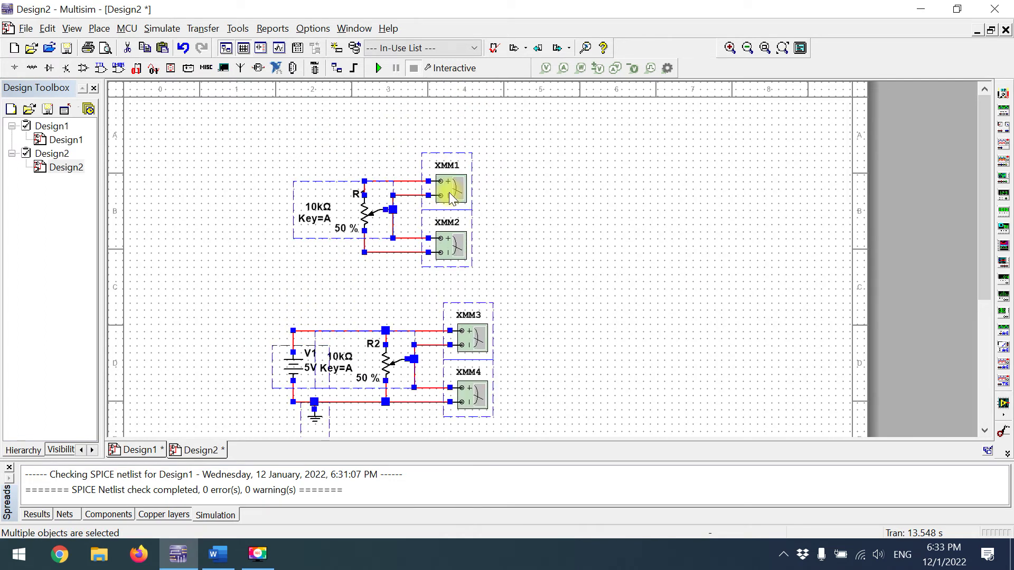
left_click(572, 236)
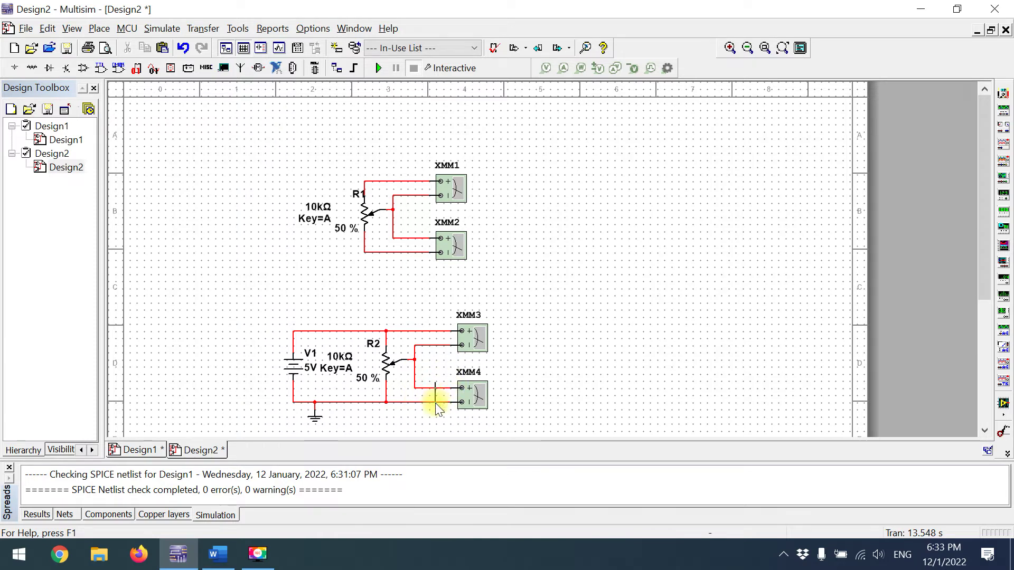
- Delete the wires connecting XMM4 to the R2 circuit and XMM2 to the R1 circuit
scroll(432, 412, "down", 3)
left_click_drag(462, 300, 425, 316)
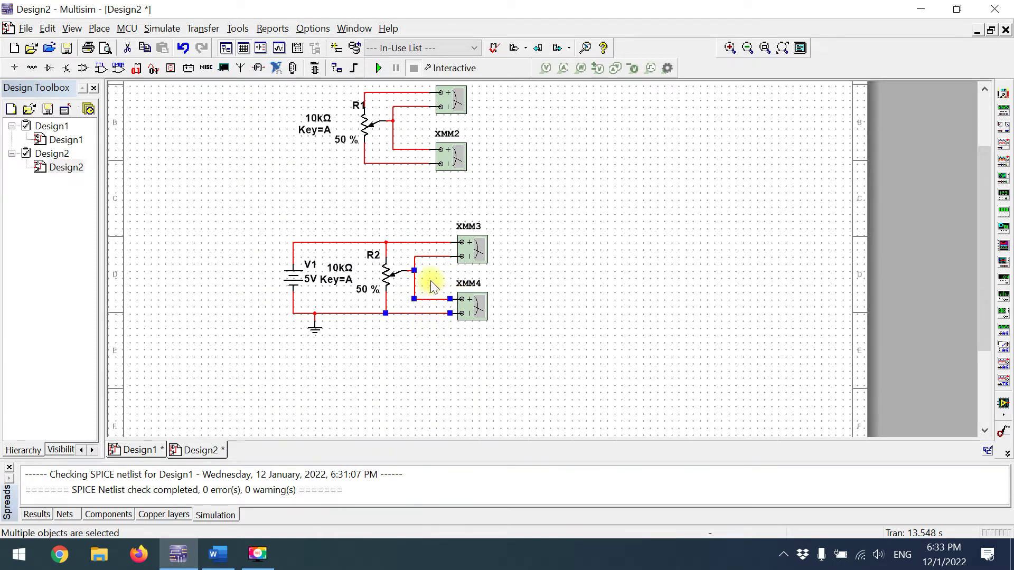
key("Delete")
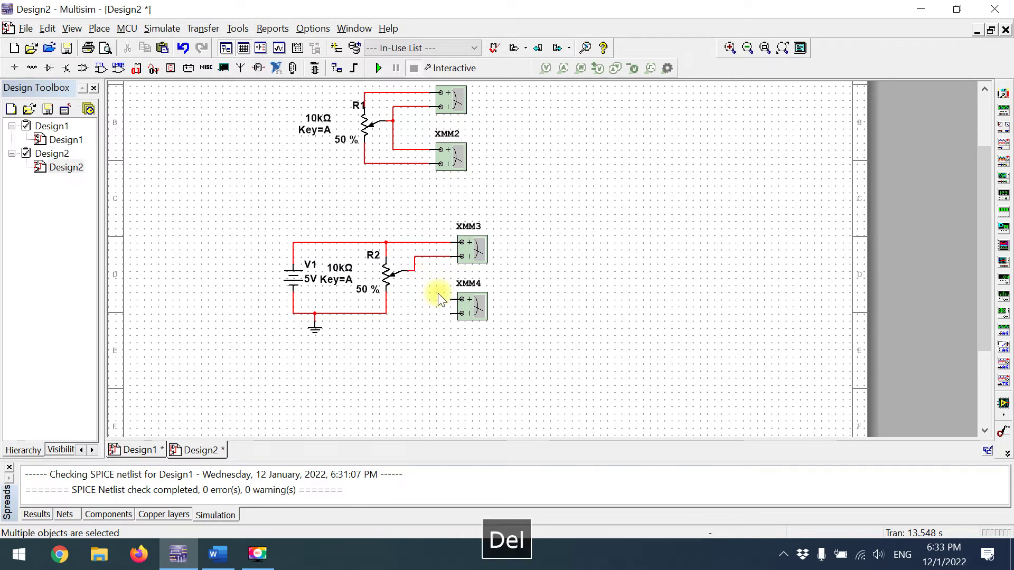
left_click(541, 247)
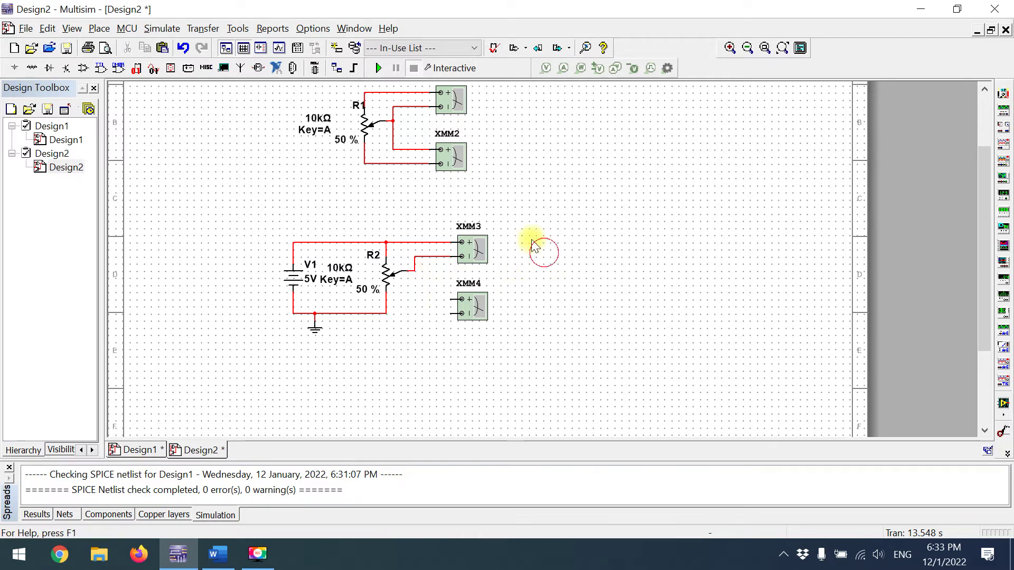
left_click_drag(397, 169, 394, 176)
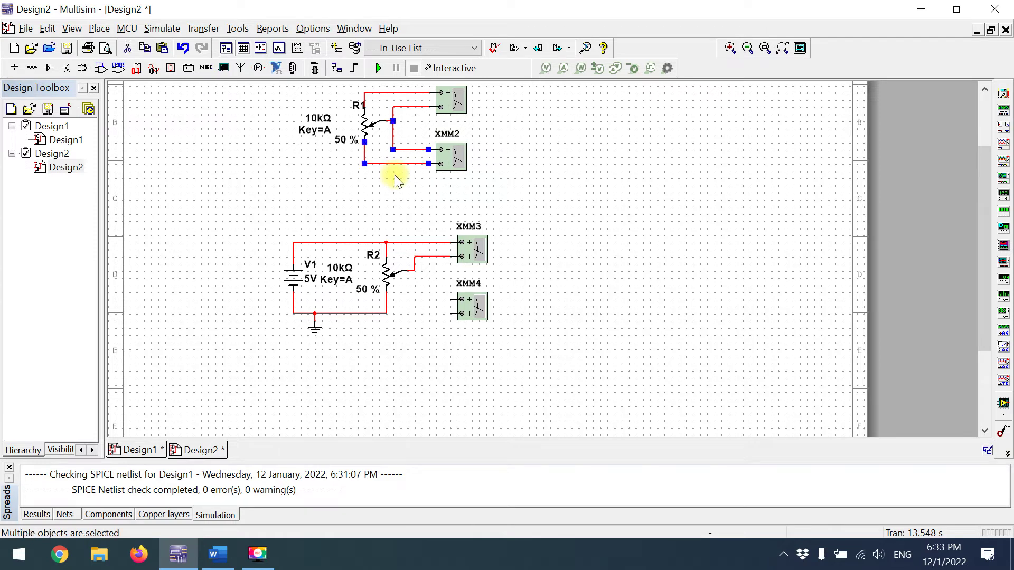
key("Delete")
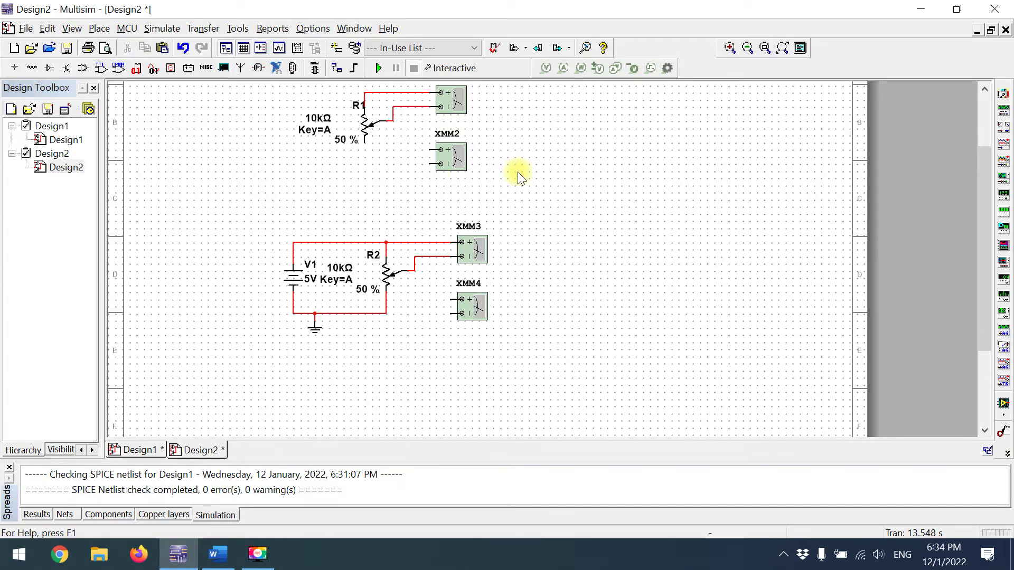
- Place one 10k resistor from the Basic group's RESISTOR family beside XMM2
key("ctrl+w")
left_click(289, 165)
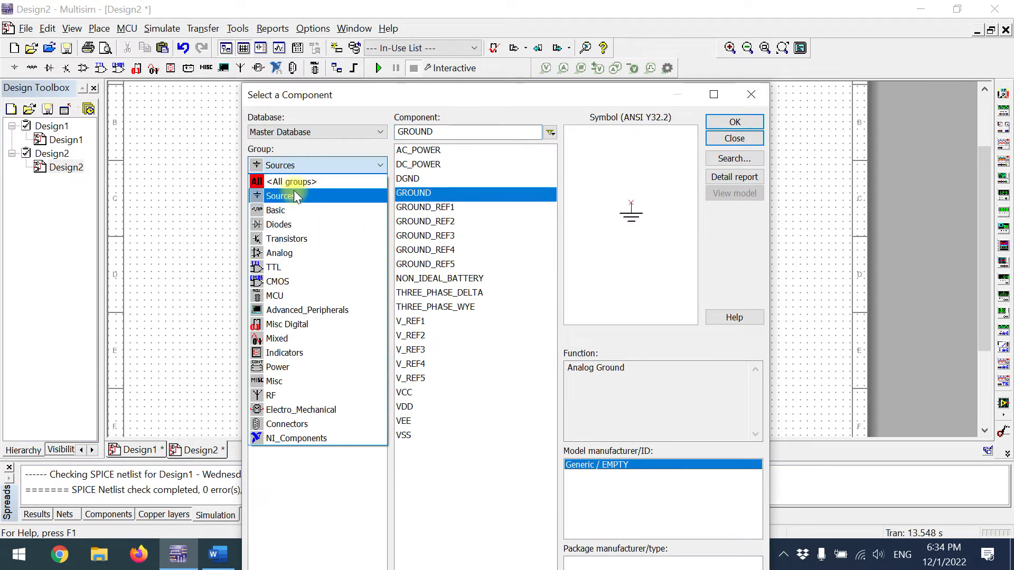
left_click(290, 194)
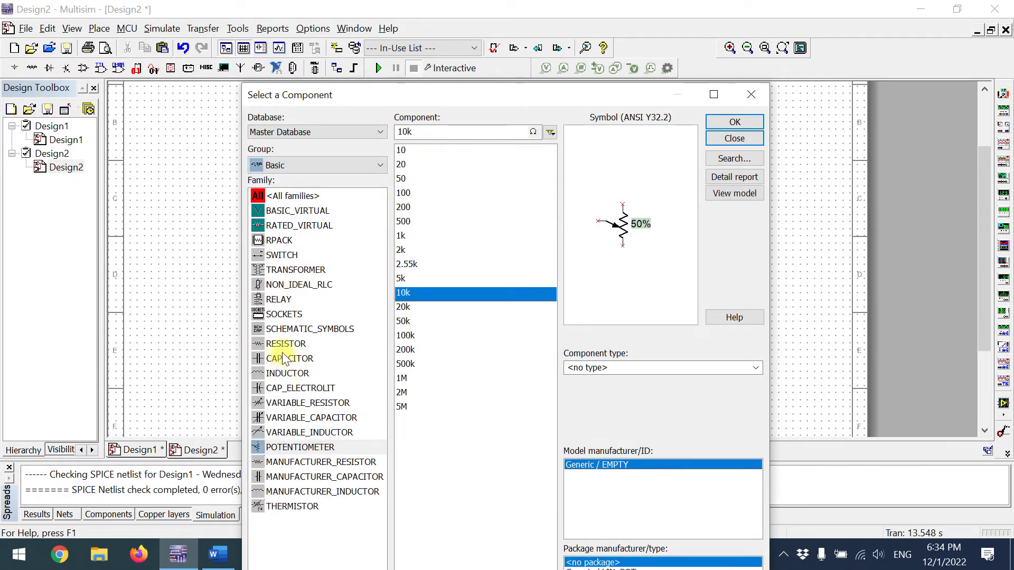
left_click(286, 344)
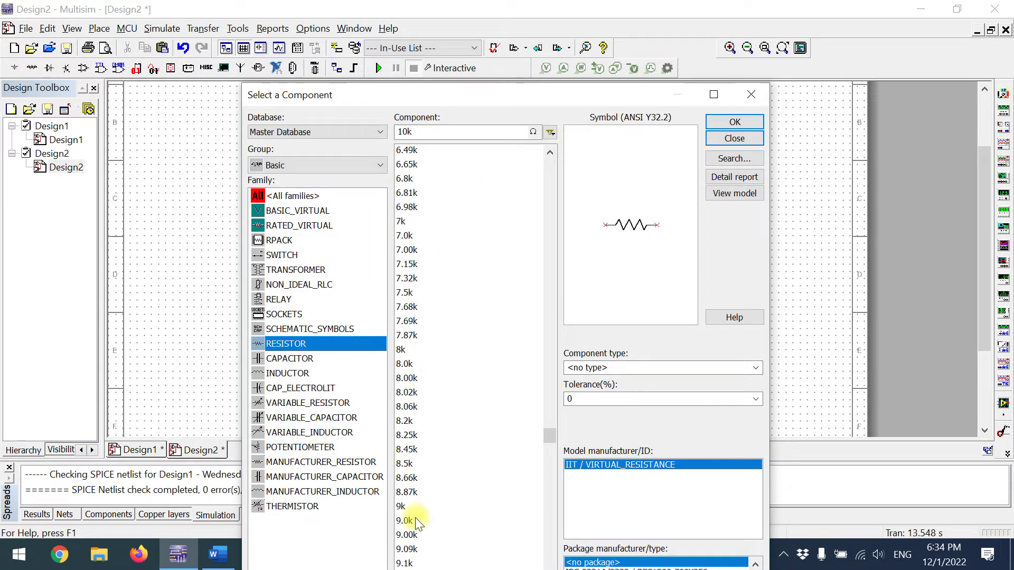
left_click(735, 122)
left_click(512, 156)
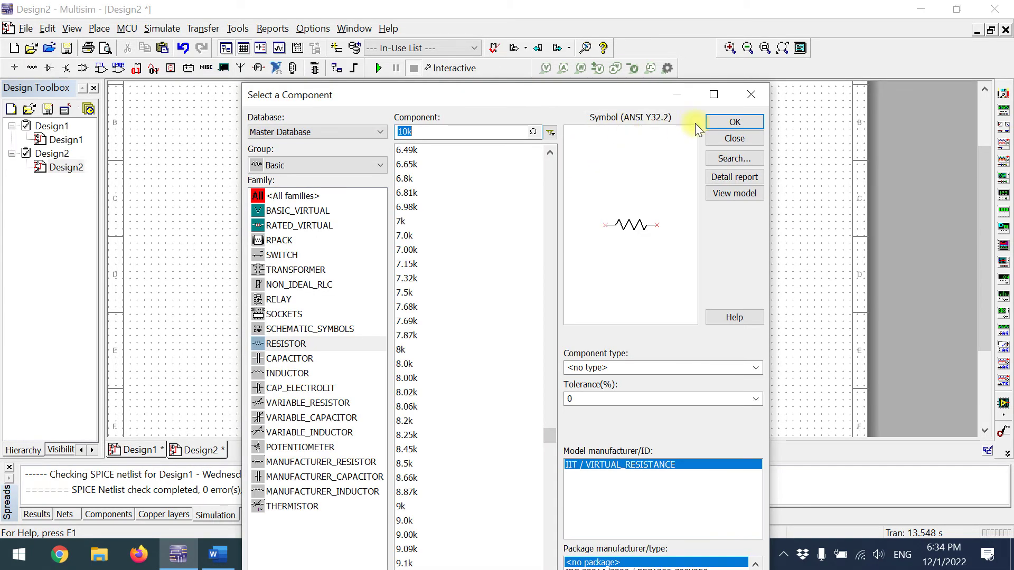
left_click(724, 138)
- Rotate resistor R3 to vertical, move it between R1 and XMM2, and wire its upper terminal to R1's wiper
left_click(543, 161)
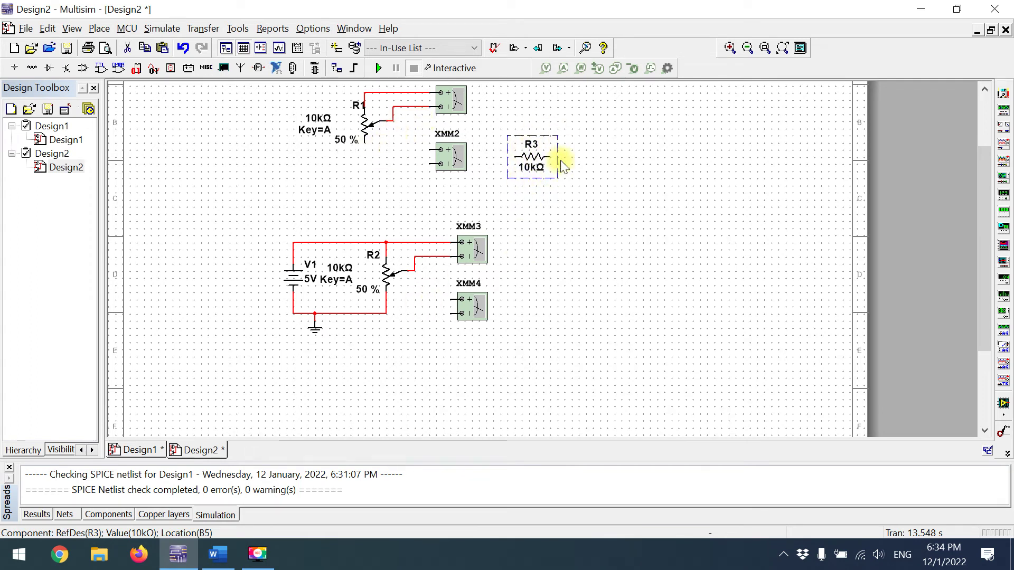
key("ctrl+r")
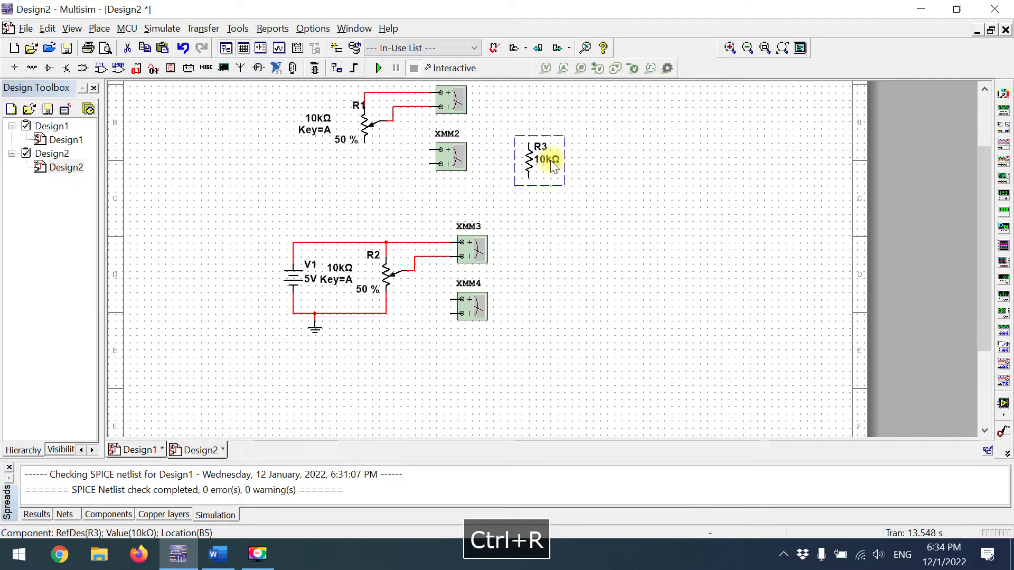
left_click_drag(528, 163, 402, 153)
left_click(415, 127)
left_click(401, 136)
left_click(393, 122)
- Try to wire the lower terminals of R3 and R1 together with XMM2's negative terminal
left_click(399, 169)
left_click(366, 144)
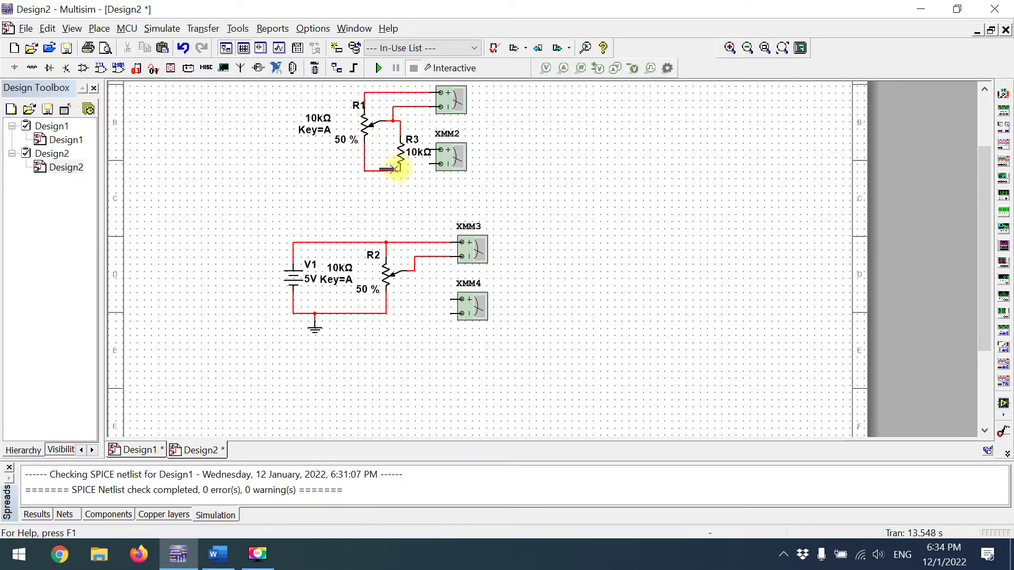
left_click(428, 164)
left_click(403, 169)
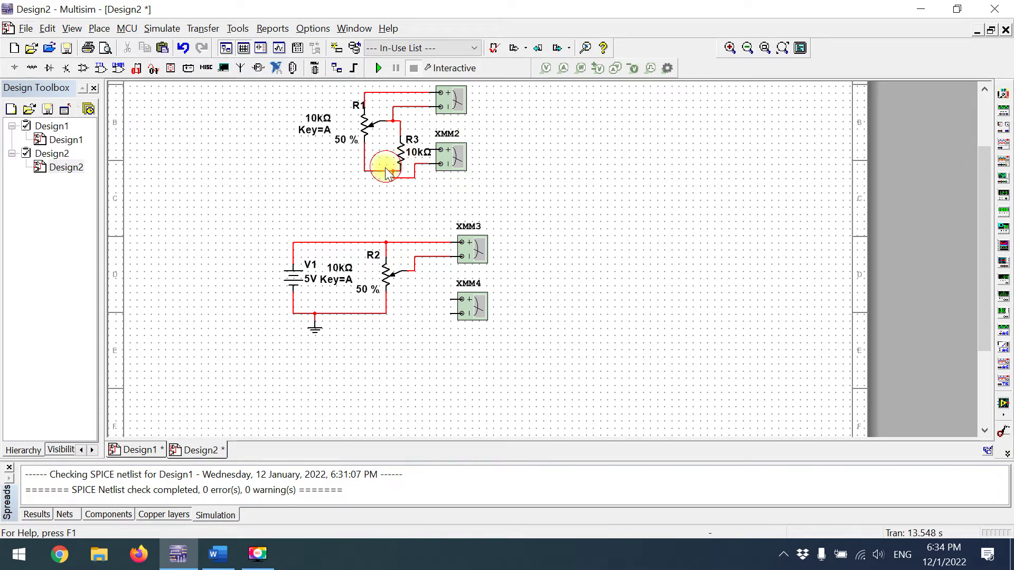
left_click(380, 171)
left_click_drag(382, 177, 408, 179)
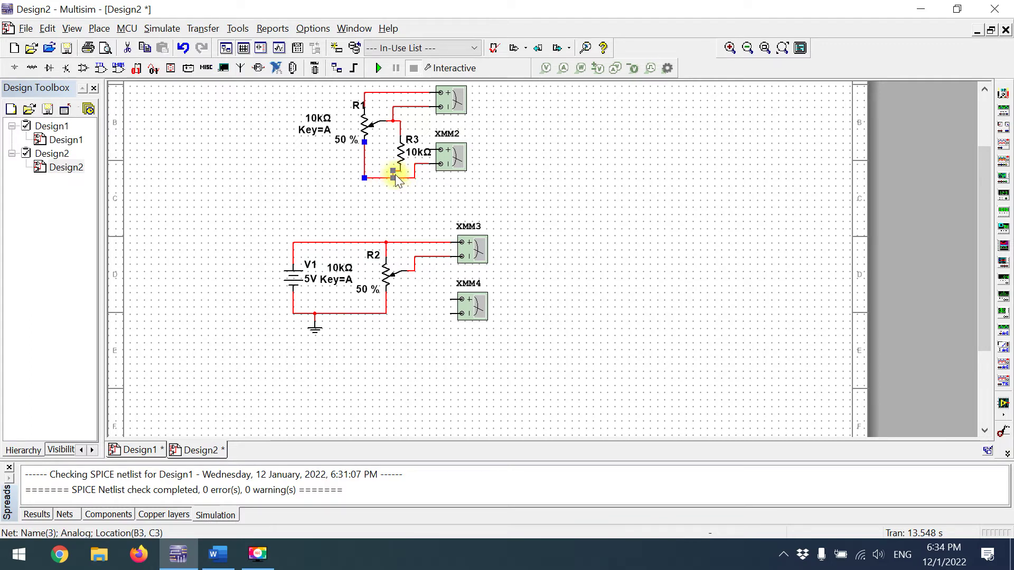
- Remove the tangled wires joining R1's lower terminal, R3 and XMM2's negative terminal, keeping R3 on the sheet
left_click(394, 171)
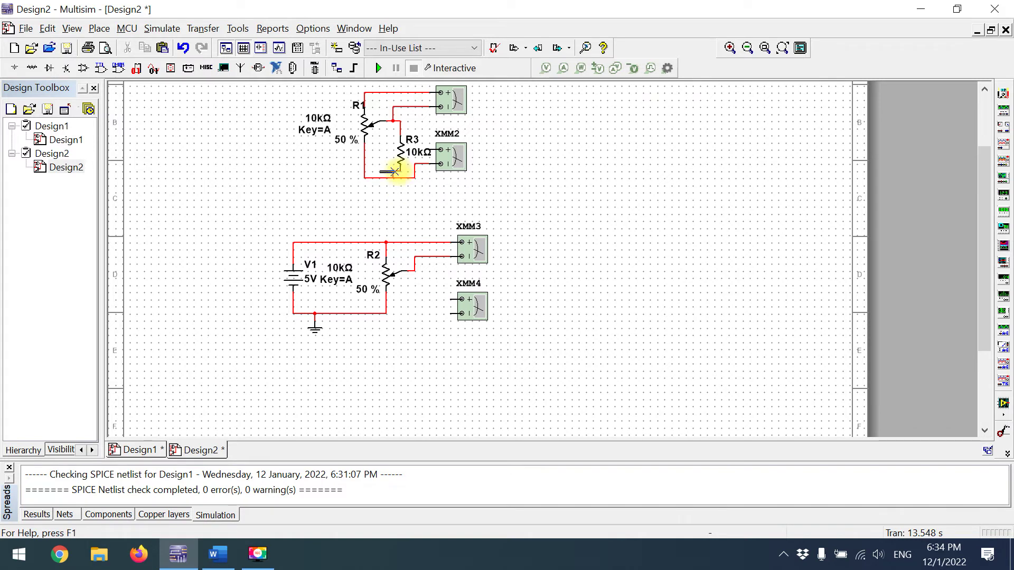
key("Escape")
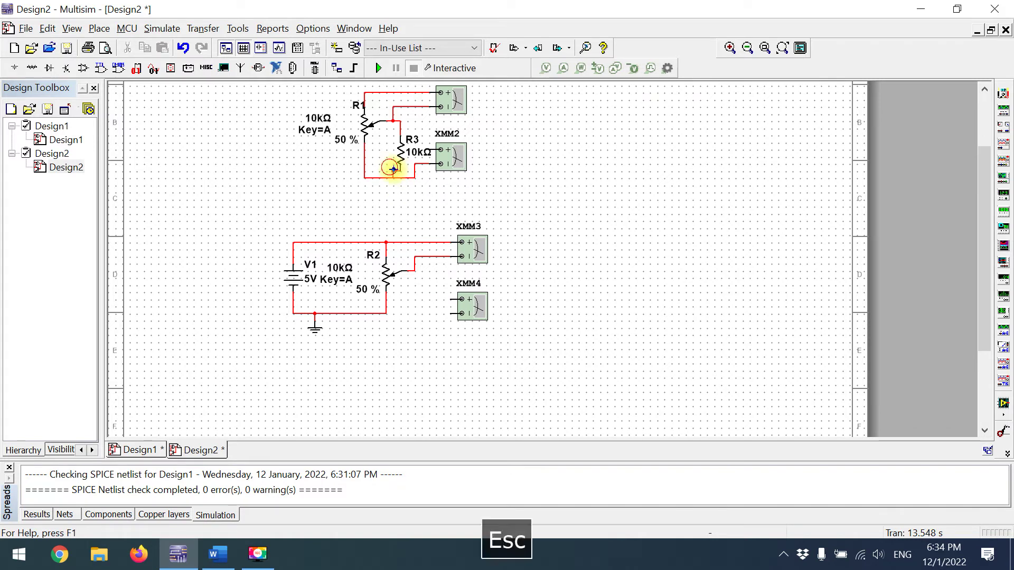
left_click(393, 176)
left_click(398, 163, "ctrl")
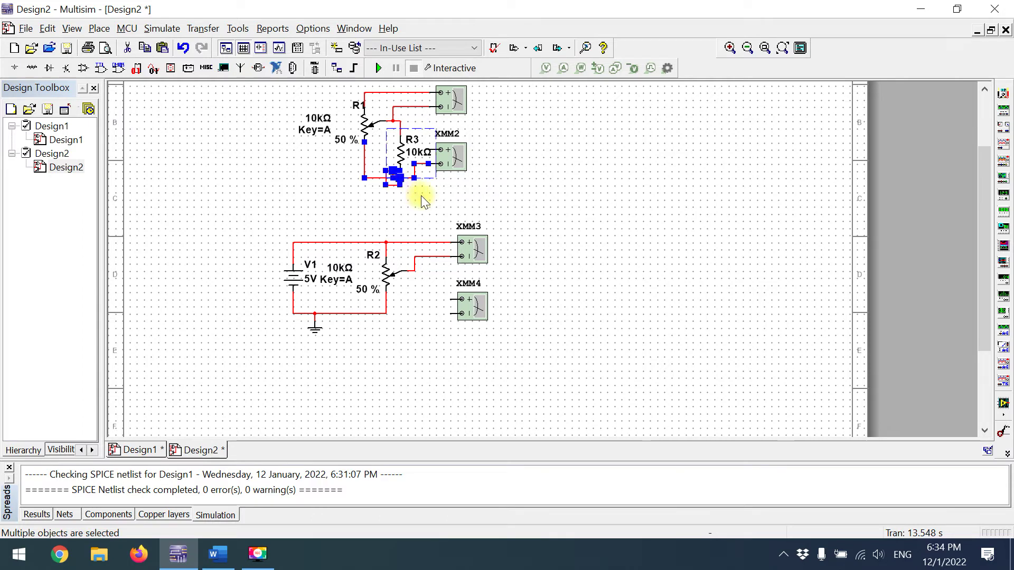
key("Delete")
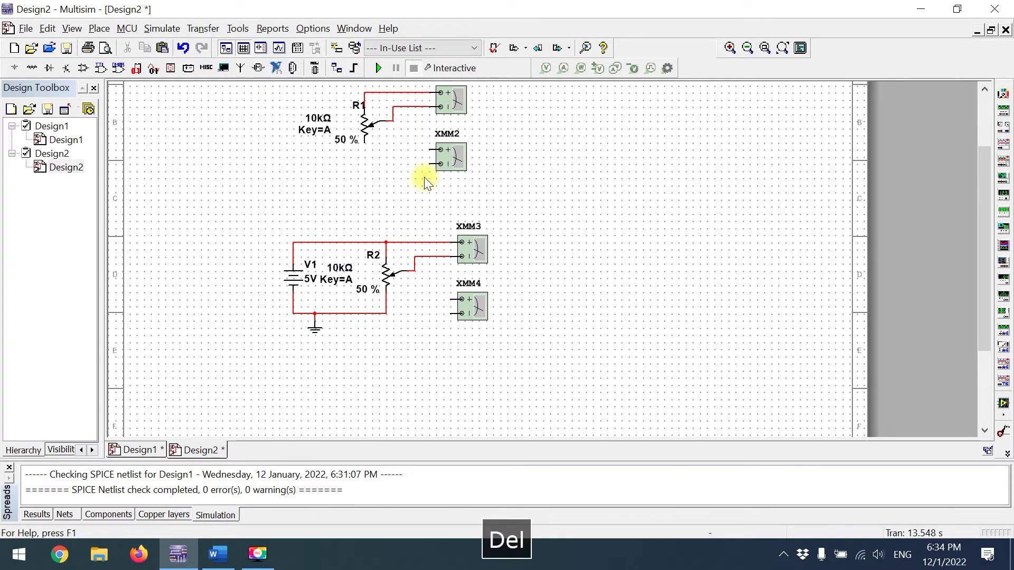
key("ctrl+z")
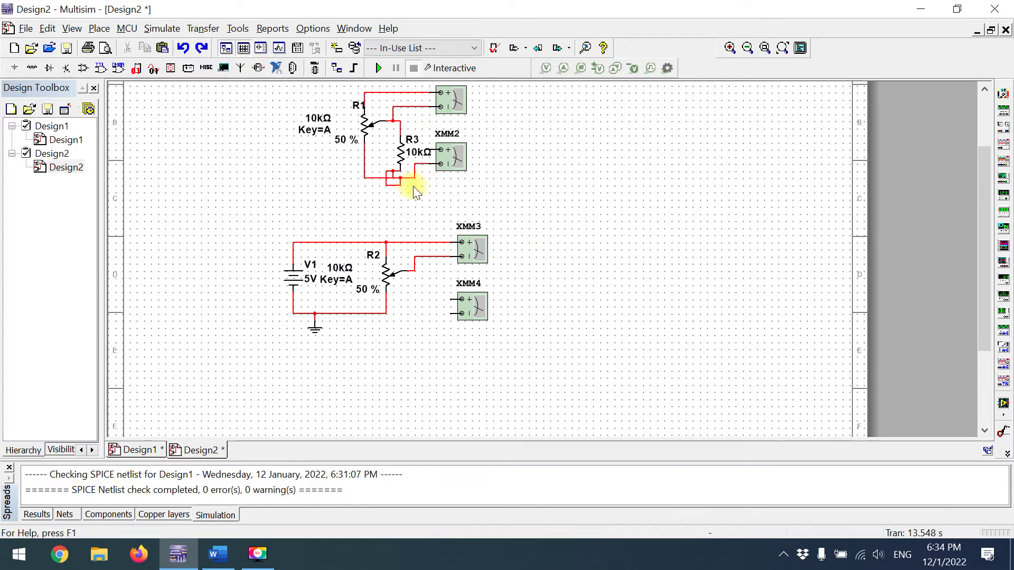
left_click_drag(384, 181, 383, 178)
key("Delete")
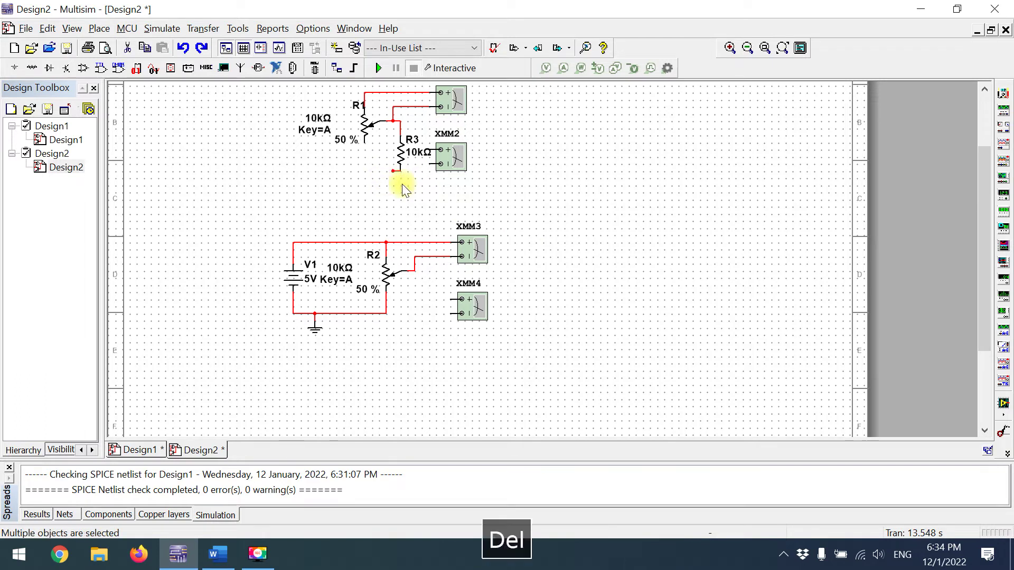
- Align R3 directly below R1's wiper junction and wire its lower terminal to XMM2's negative terminal
key("Escape")
mouse_move(394, 169)
left_mouse_down()
mouse_move(399, 176)
mouse_move(400, 161)
mouse_move(392, 168)
left_mouse_up()
left_click(394, 171)
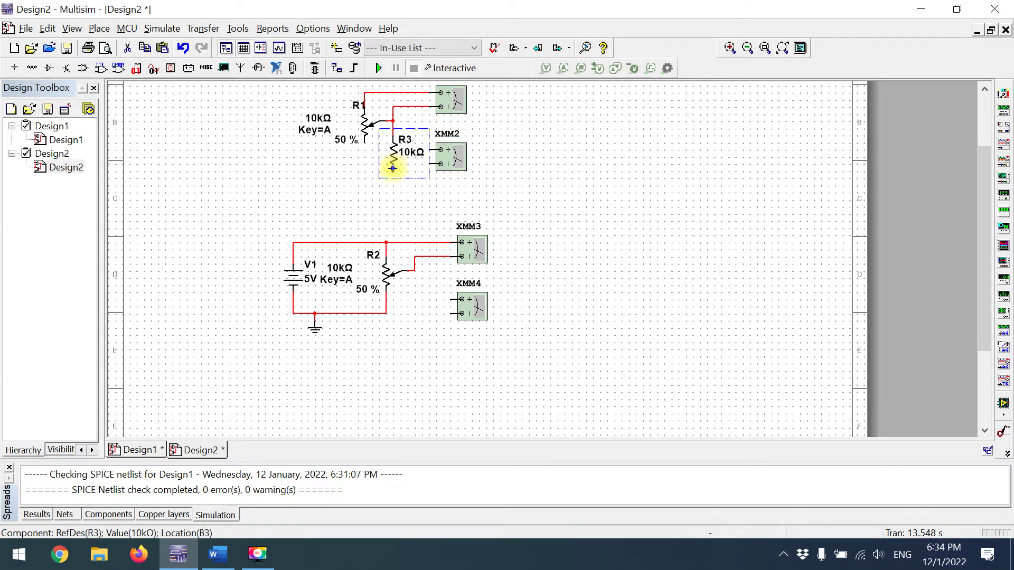
left_click(437, 164)
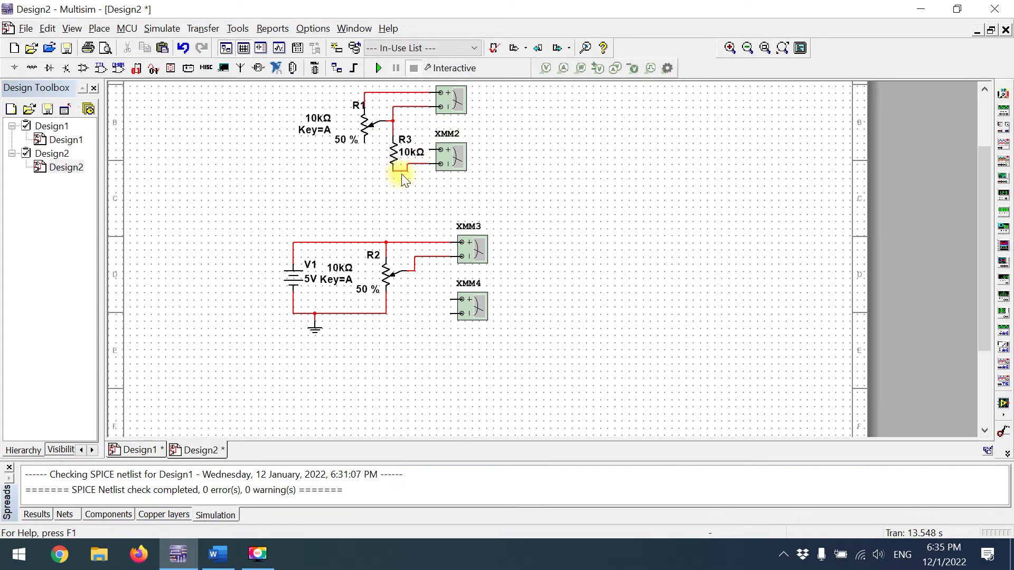
- Reroute the wire between R3 and XMM2 lower down and connect R1's lower terminal to it below R3
left_click(401, 171)
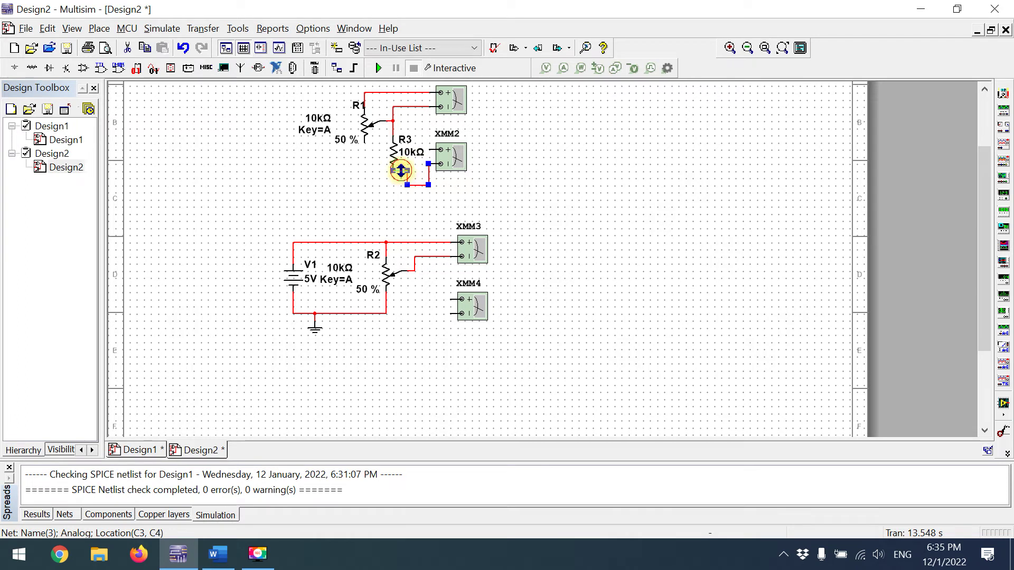
left_click_drag(399, 182, 394, 178)
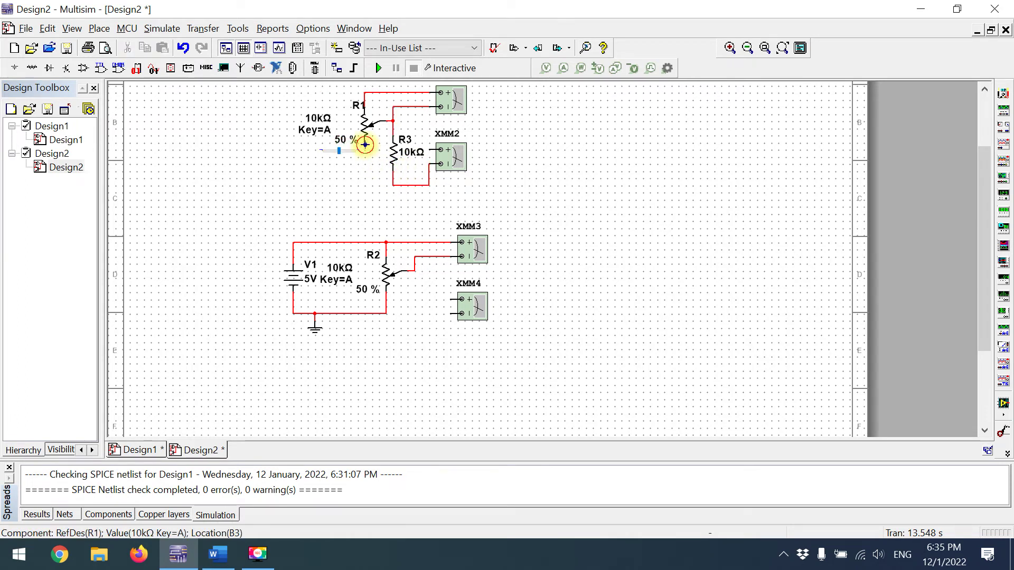
left_click(393, 184)
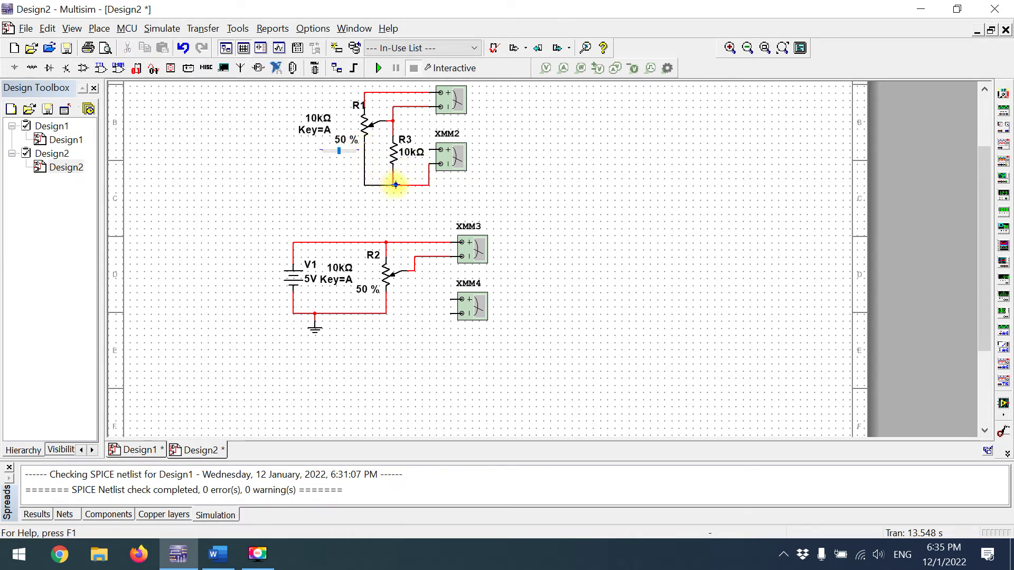
- Wire XMM2's positive terminal to the line between R1's wiper junction and R3's upper end, replacing the first routing
left_click(427, 148)
left_click(393, 120)
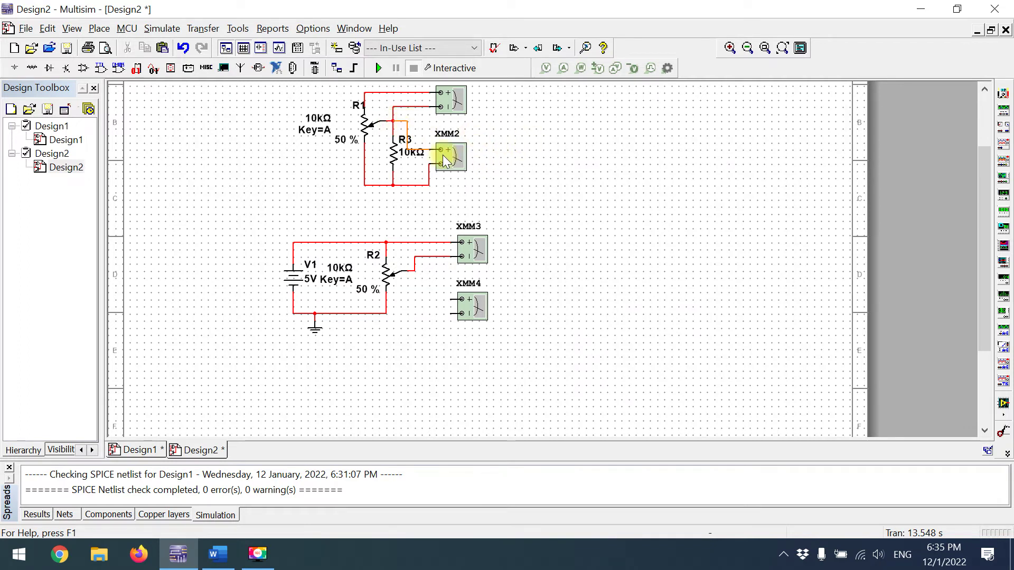
left_click(407, 136)
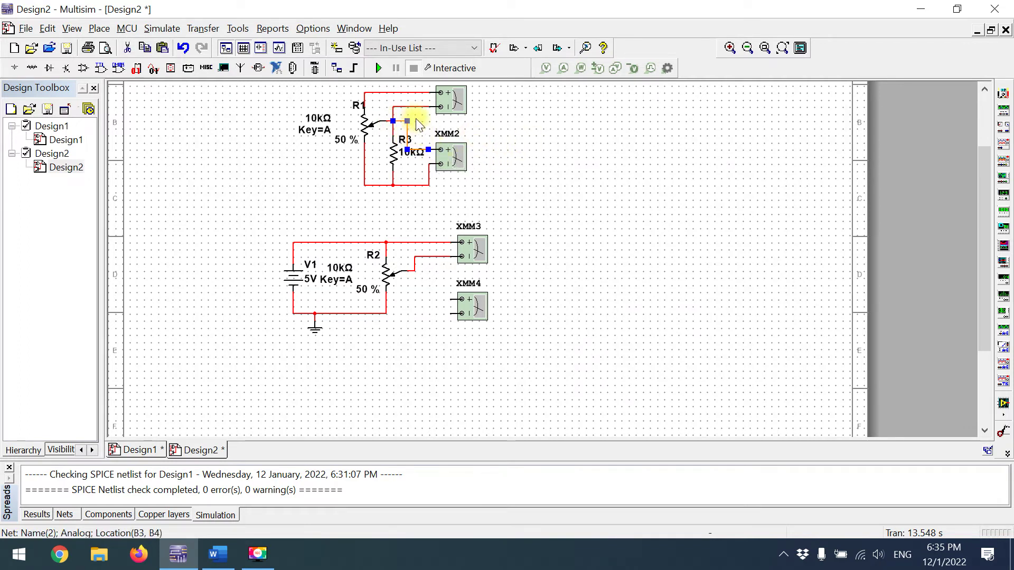
key("Delete")
left_click(439, 149)
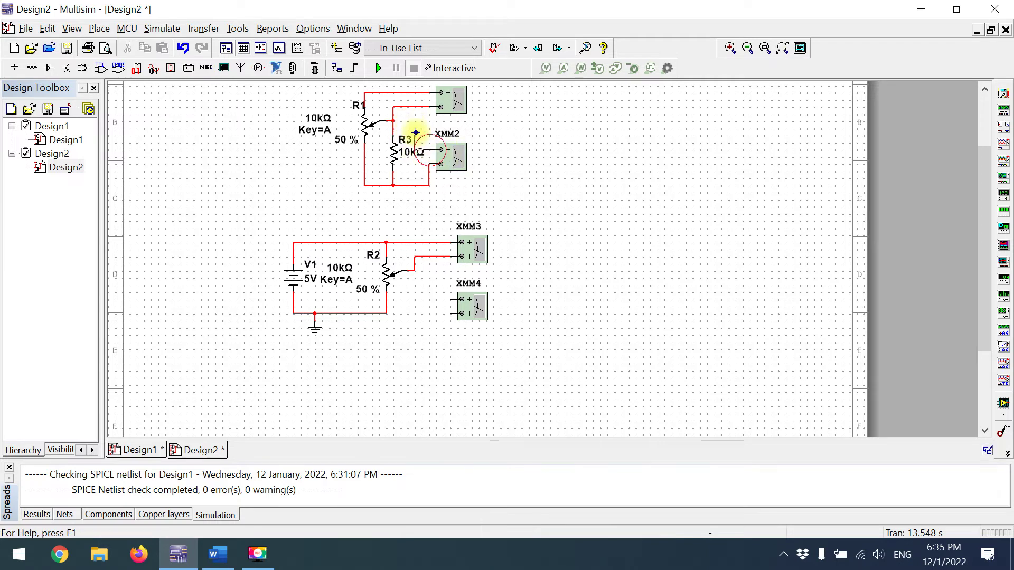
left_click(391, 129)
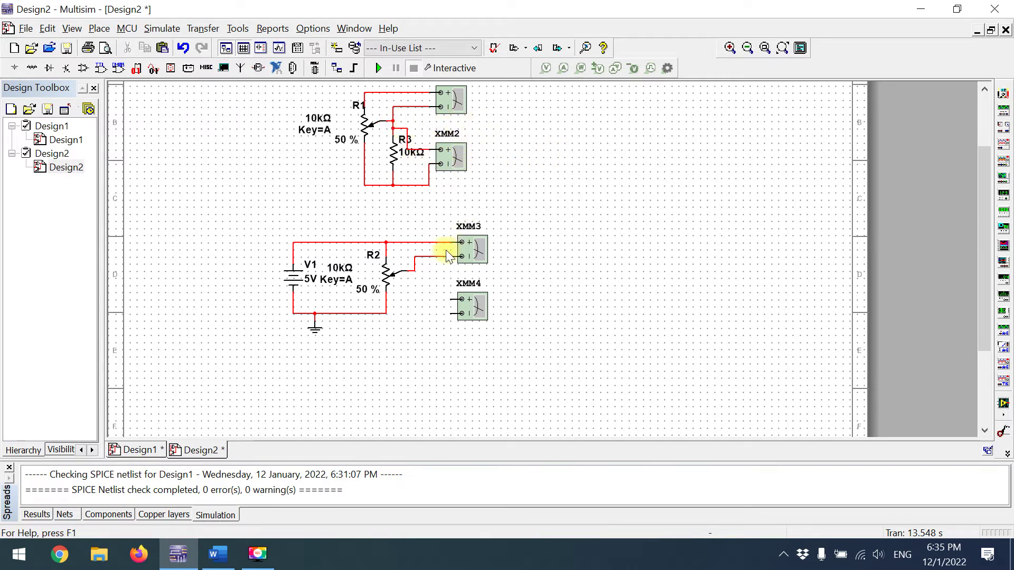
- Copy the 10kΩ resistor R3 and place the duplicate directly below R2's wiper wire, connected to it
left_click(393, 156)
key("ctrl+c")
key("ctrl+v")
left_click(428, 296)
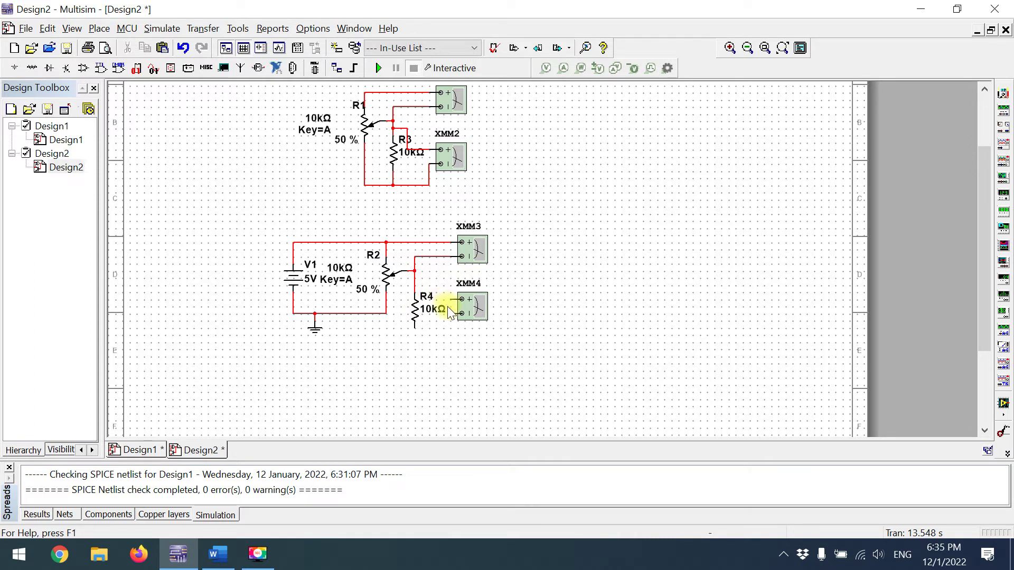
- Wire XMM4's positive and negative terminals across R4, and move R4 slightly up towards R2's wiper junction
left_click(450, 297)
left_click(415, 285)
left_click(449, 316)
left_click(416, 331)
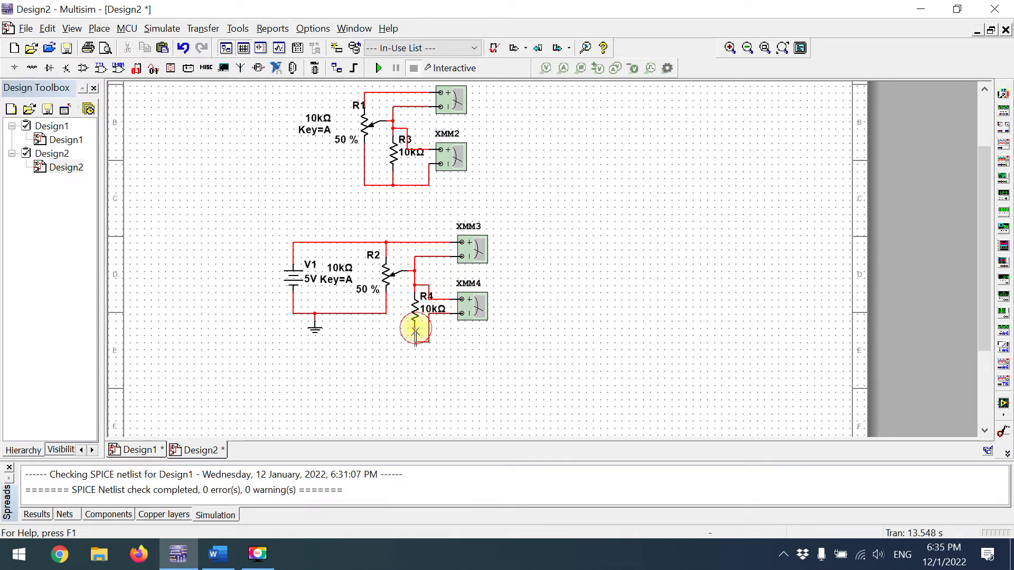
left_click(417, 313)
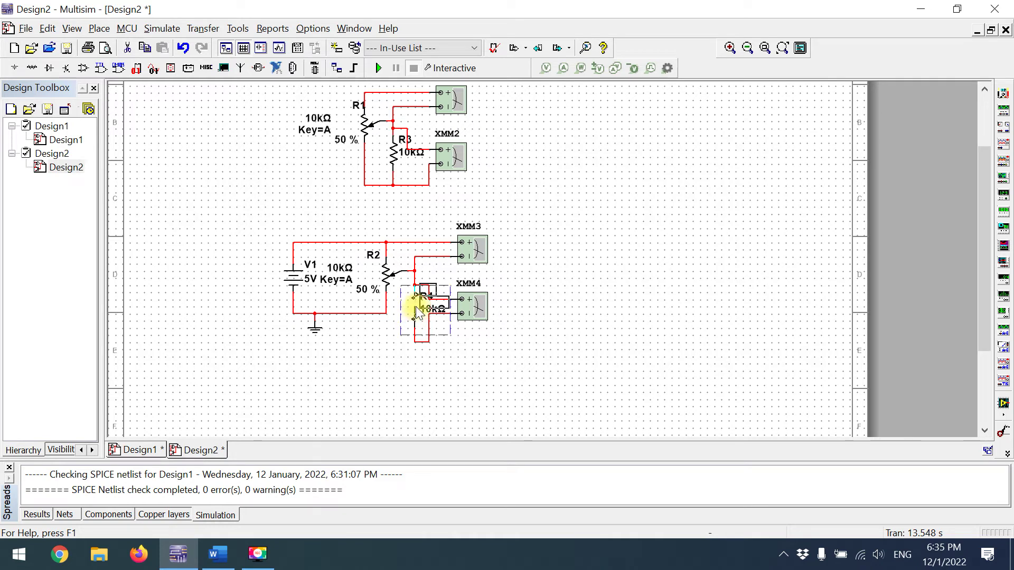
key("ctrl+r")
left_click(392, 314)
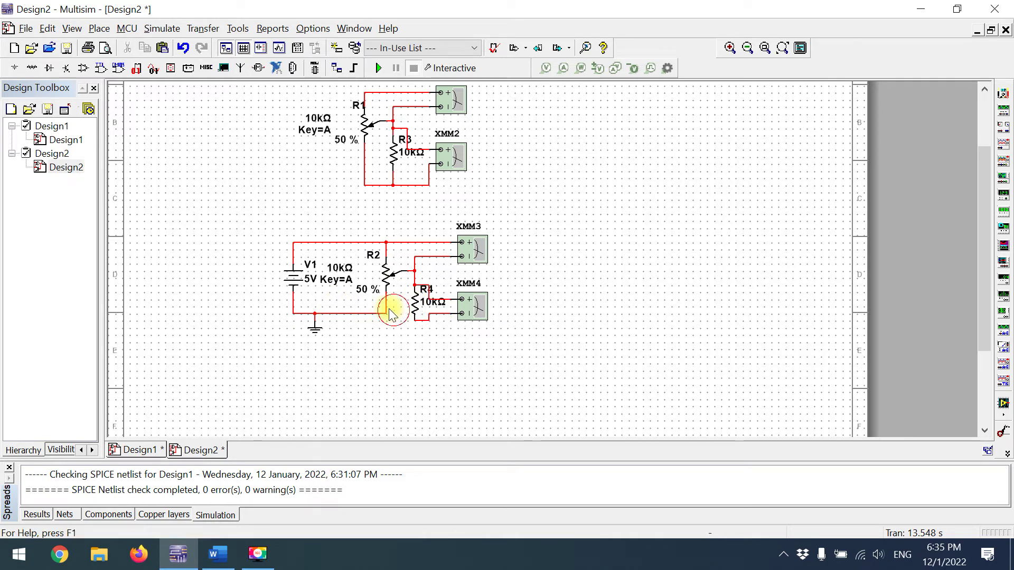
- Move the ground symbol further down below the V1 and R2 circuit
left_click(313, 316)
left_click_drag(314, 334, 315, 368)
left_click(309, 309)
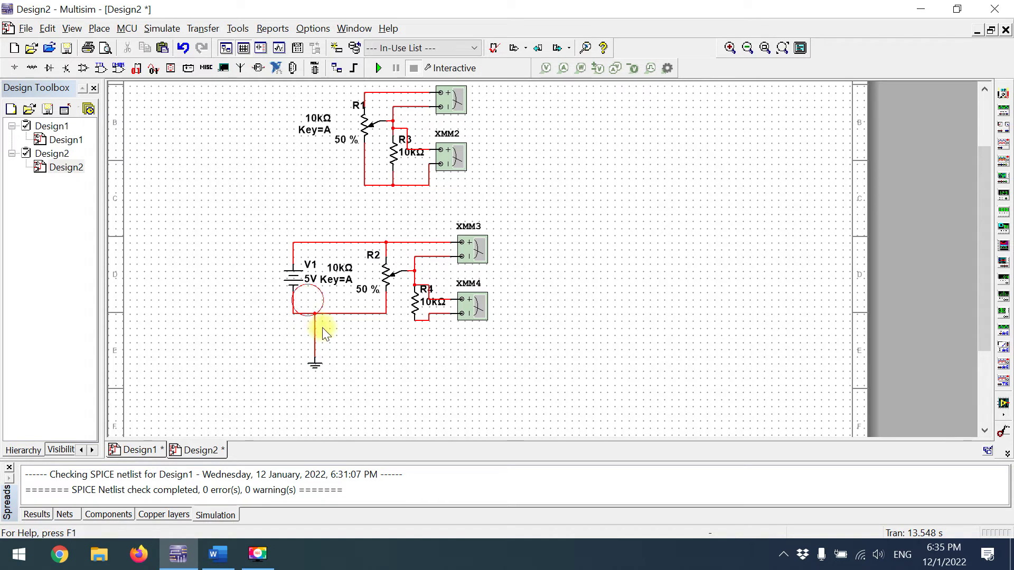
left_click_drag(322, 327, 304, 315)
double_click(304, 315)
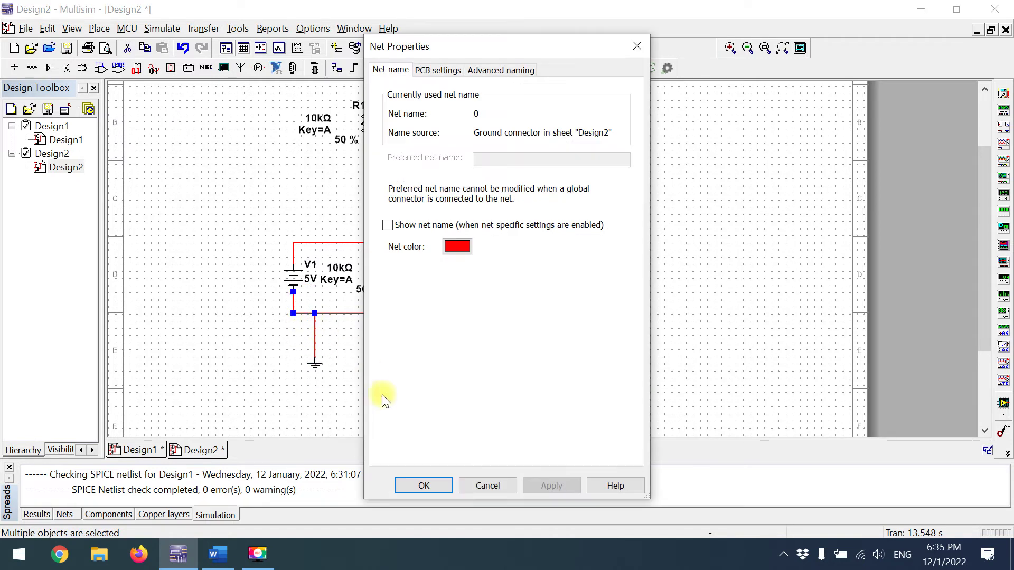
left_click(473, 483)
- Shift the bottom wire segments from V1 and R2 down so they run just above the ground symbol
left_click(312, 309)
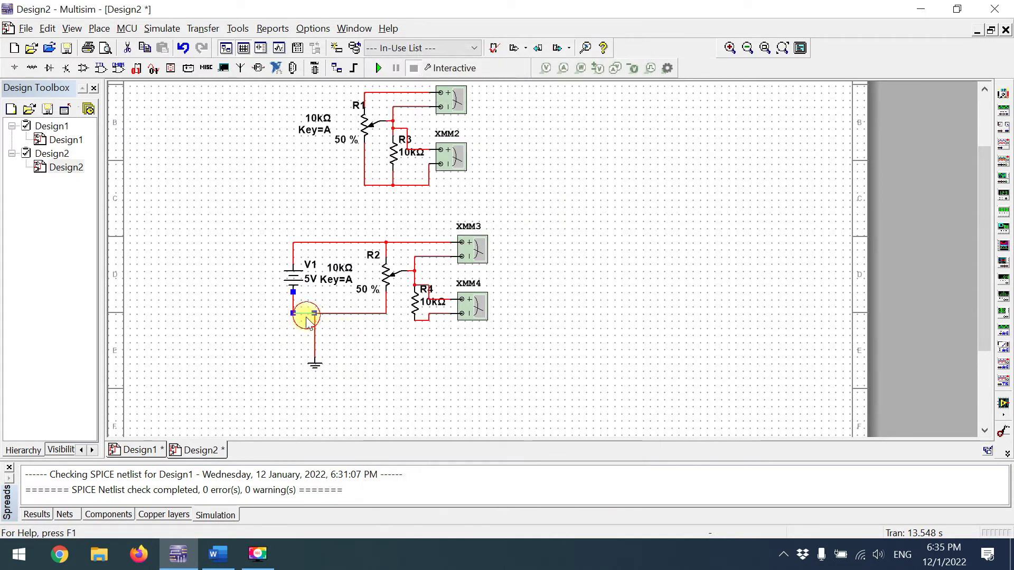
left_click(307, 320)
left_click_drag(306, 322, 304, 342)
left_click_drag(348, 315, 351, 341)
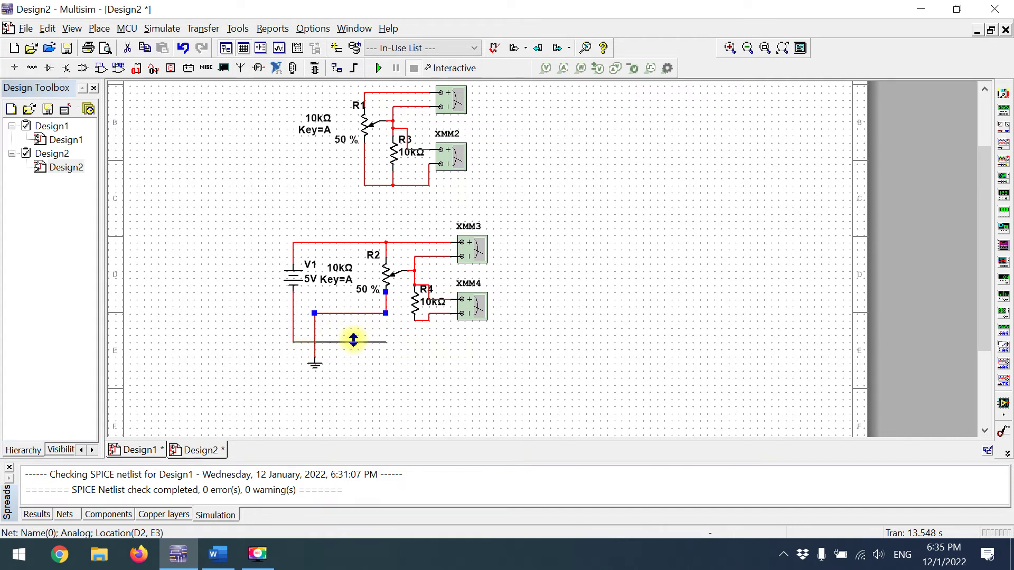
left_click(405, 335)
- Reroute both wires between R4 and XMM4 so they pass clear of R4's label
left_click(421, 320)
left_click_drag(423, 349, 450, 338)
left_click(443, 324)
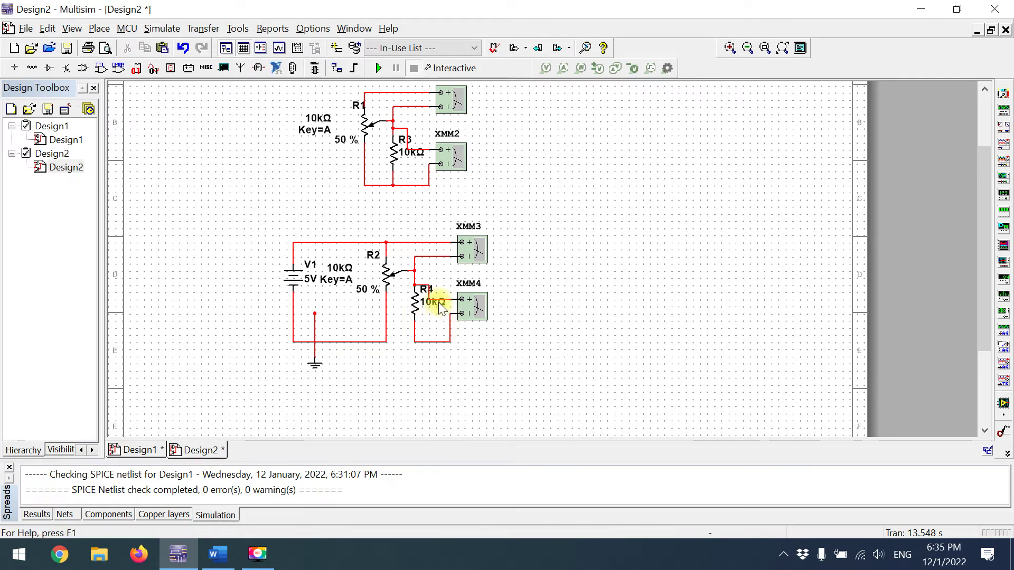
left_click(425, 286)
left_click(531, 283)
- Delete the lower R4–XMM4 wire and connect R4's lower terminal and XMM4's negative terminal to R2's bottom wire
left_click_drag(397, 330, 432, 358)
key("Delete")
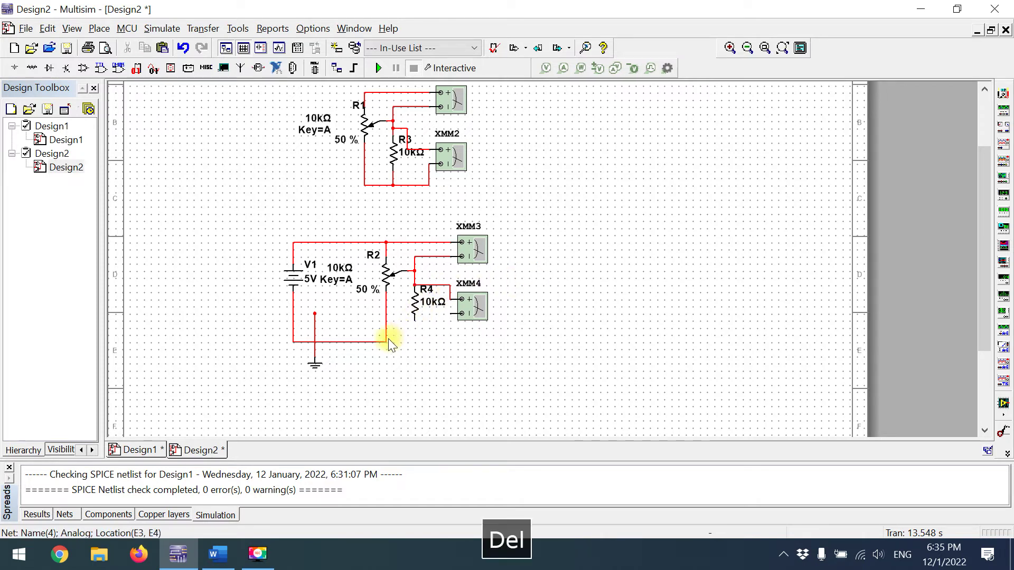
left_click_drag(415, 319, 389, 342)
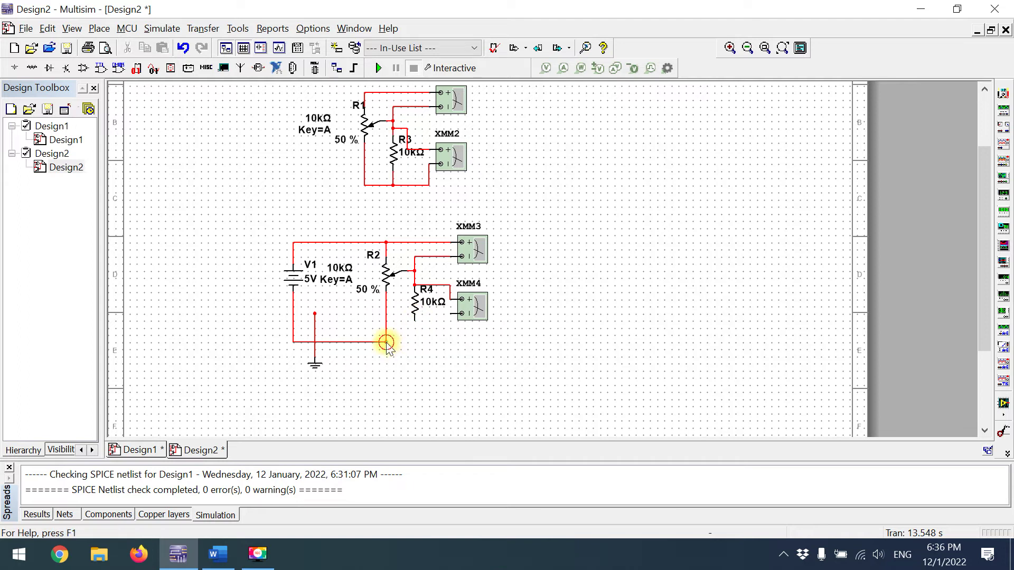
left_click_drag(461, 314, 482, 335)
left_click(443, 313)
- Remove the wires linking the ground symbol and V1's negative terminal to R2's bottom wire
left_click_drag(315, 314, 316, 343)
key("Escape")
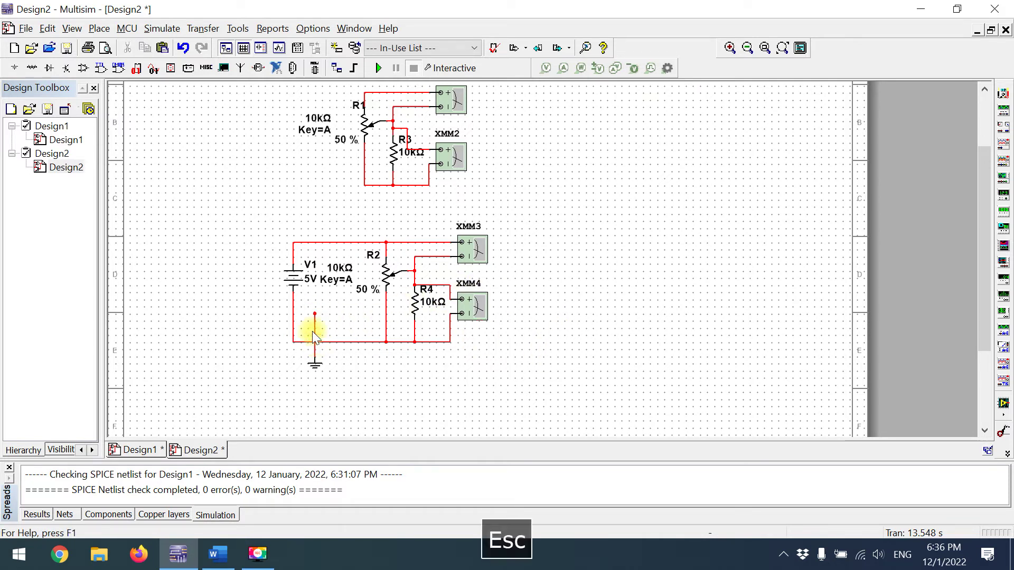
left_click(321, 332)
key("Delete")
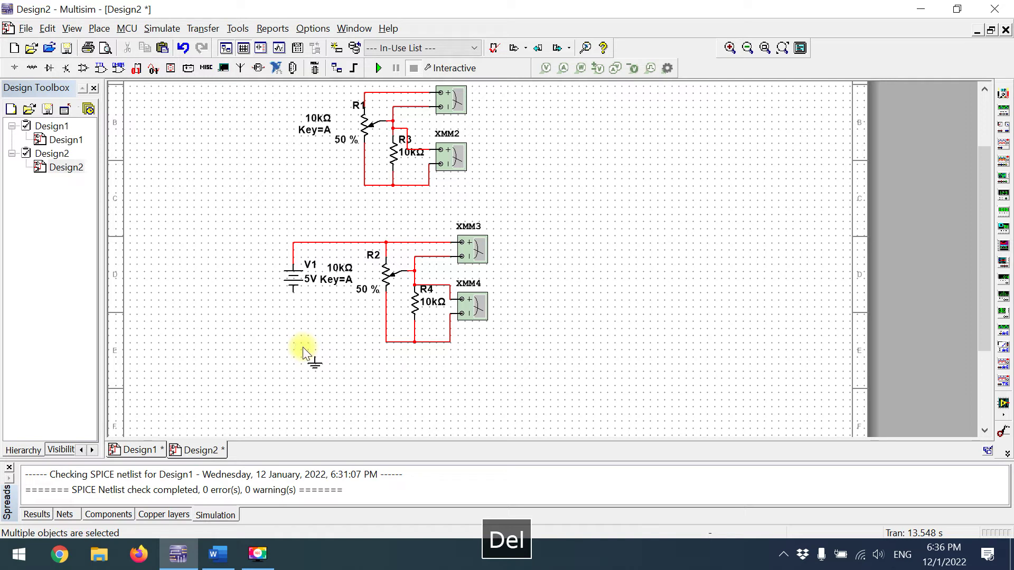
- Rewire V1's negative terminal and the ground symbol to the common bottom wire of R2, R4 and XMM4
left_click(314, 357)
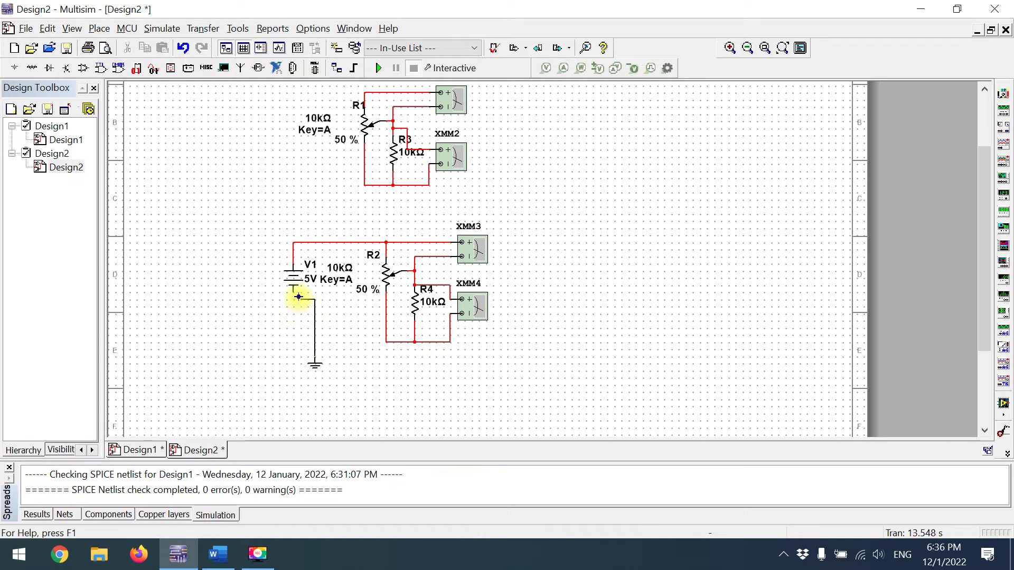
left_click(293, 290)
left_click(315, 342)
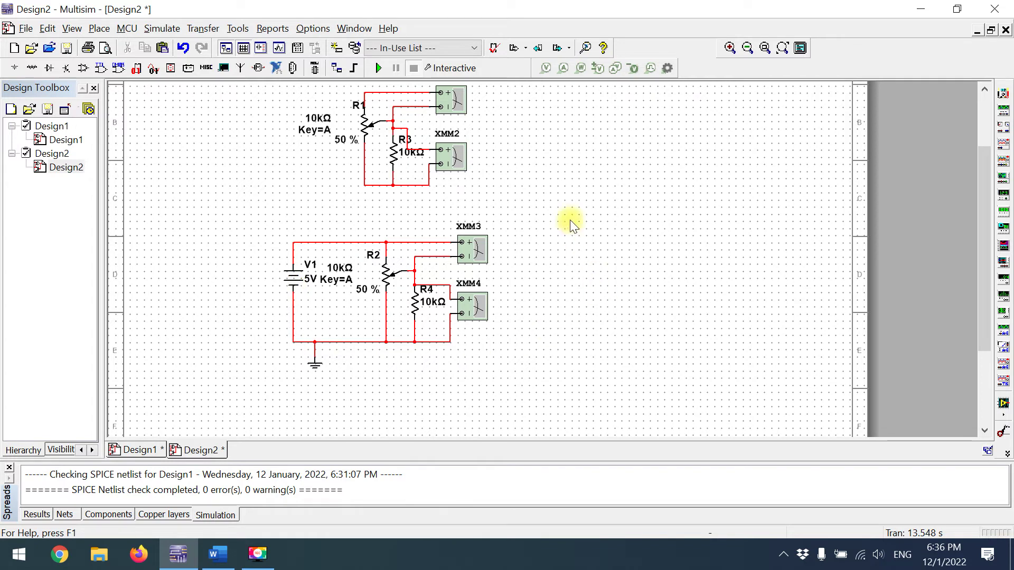
left_click(537, 212)
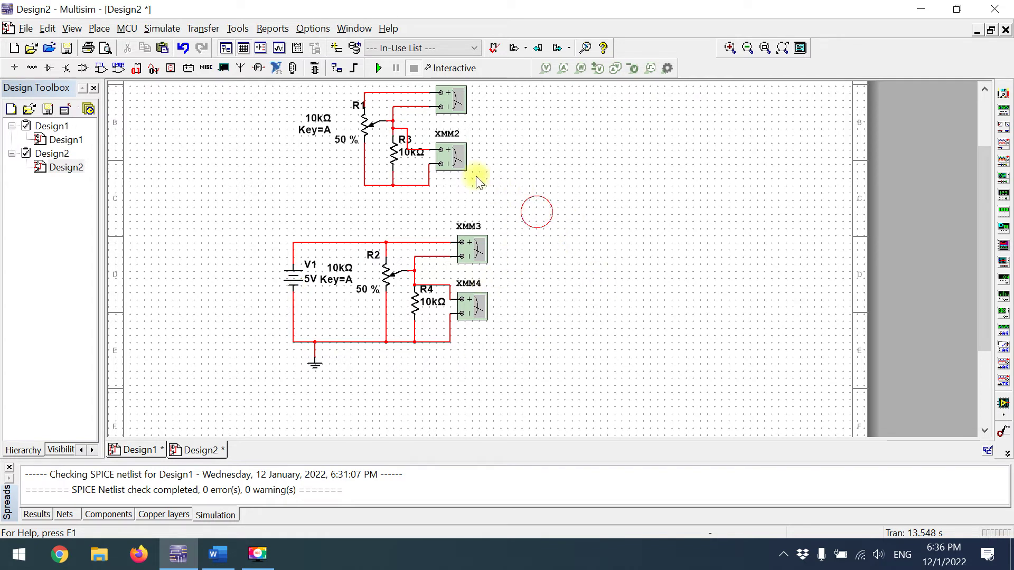
- Switch to Potentiometer.docx in Word and examine the 10K load circuit diagrams and the loaded voltage divider calculation
left_click(218, 554)
scroll(607, 343, "up", 1)
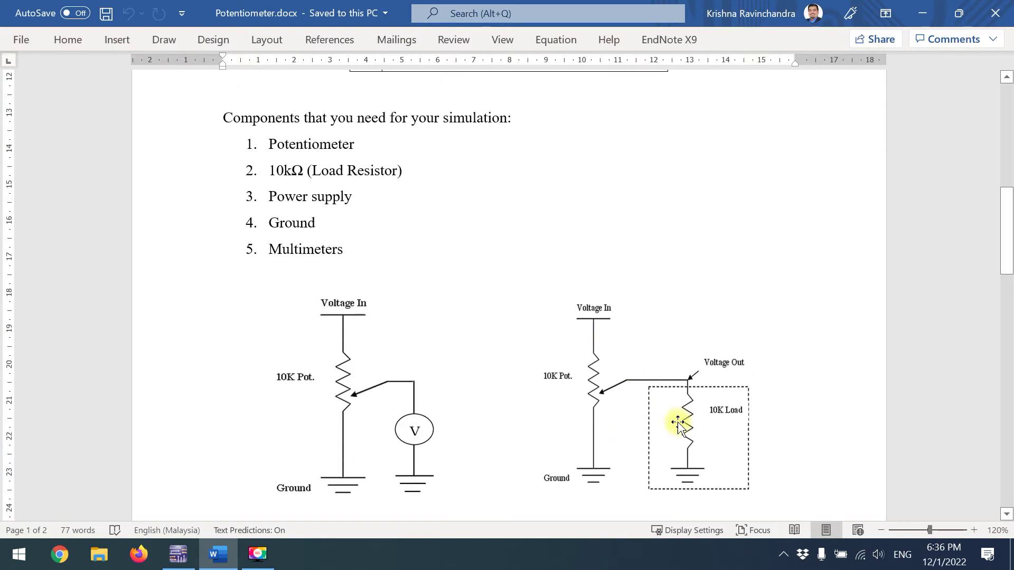
scroll(597, 350, "down", 18)
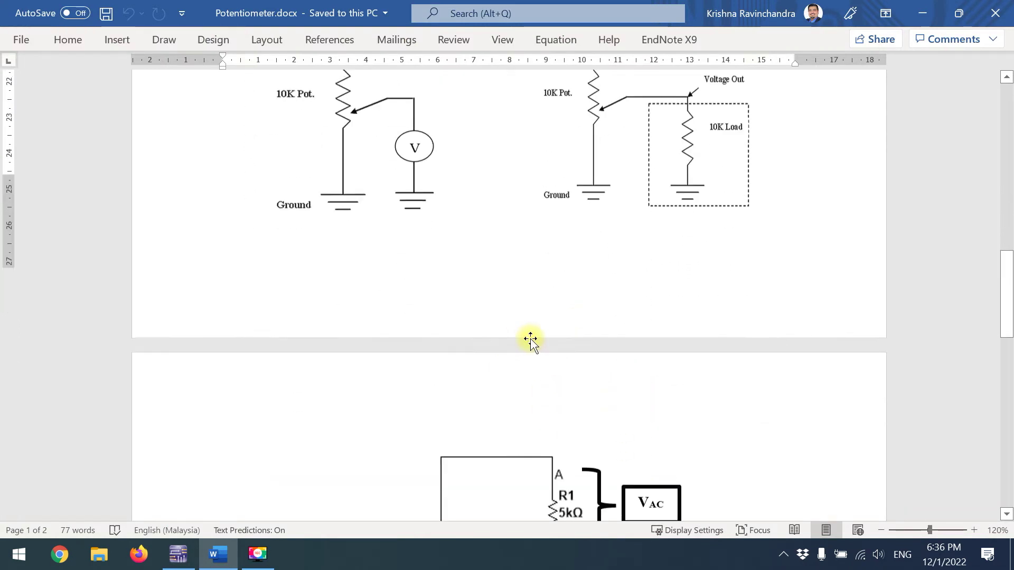
scroll(597, 350, "up", 1)
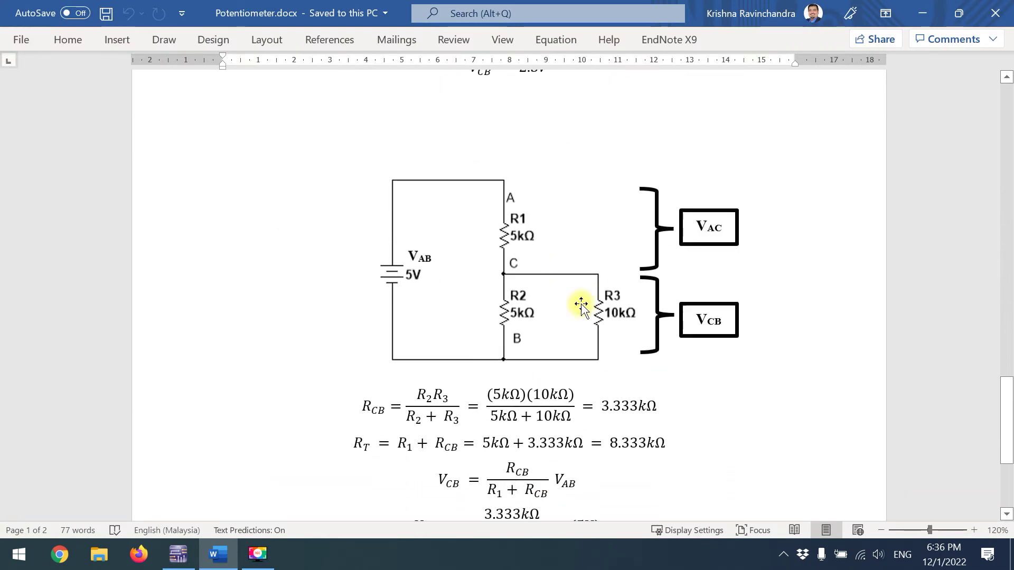